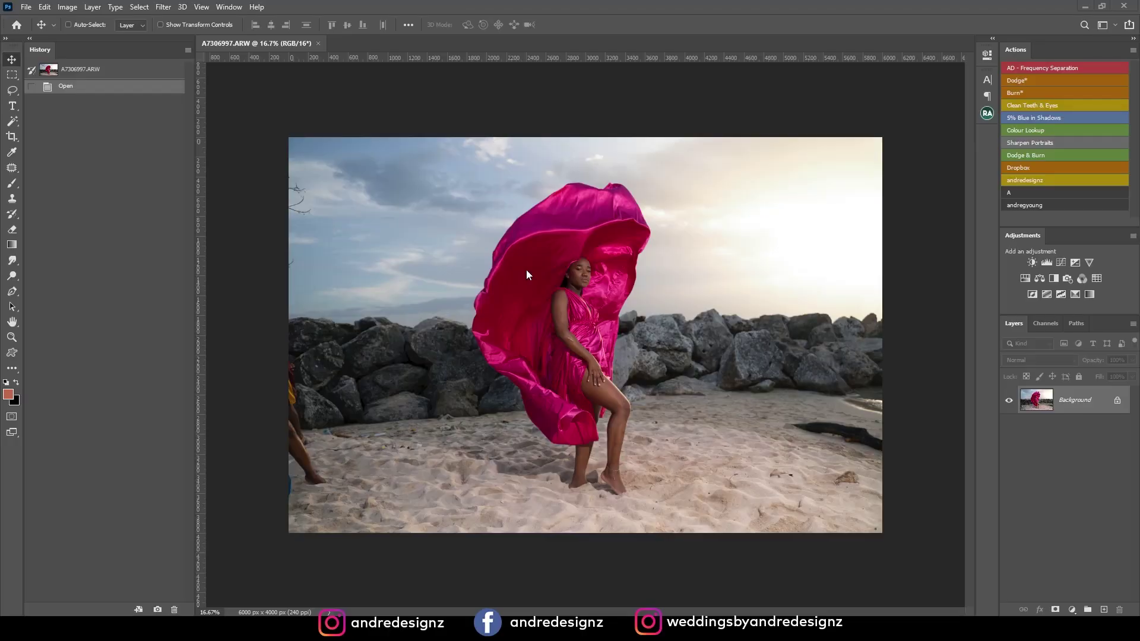
# Step: Review the camera data in the photo's file information, including exposure settings, lens and flash details
pyautogui.click(26, 7)
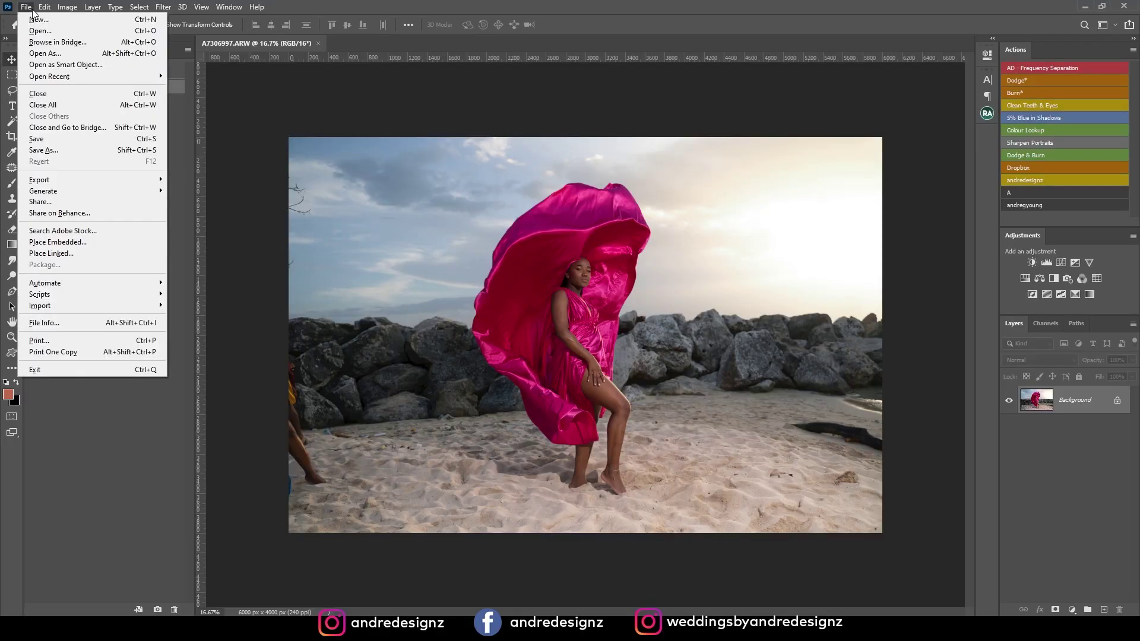
pyautogui.click(88, 322)
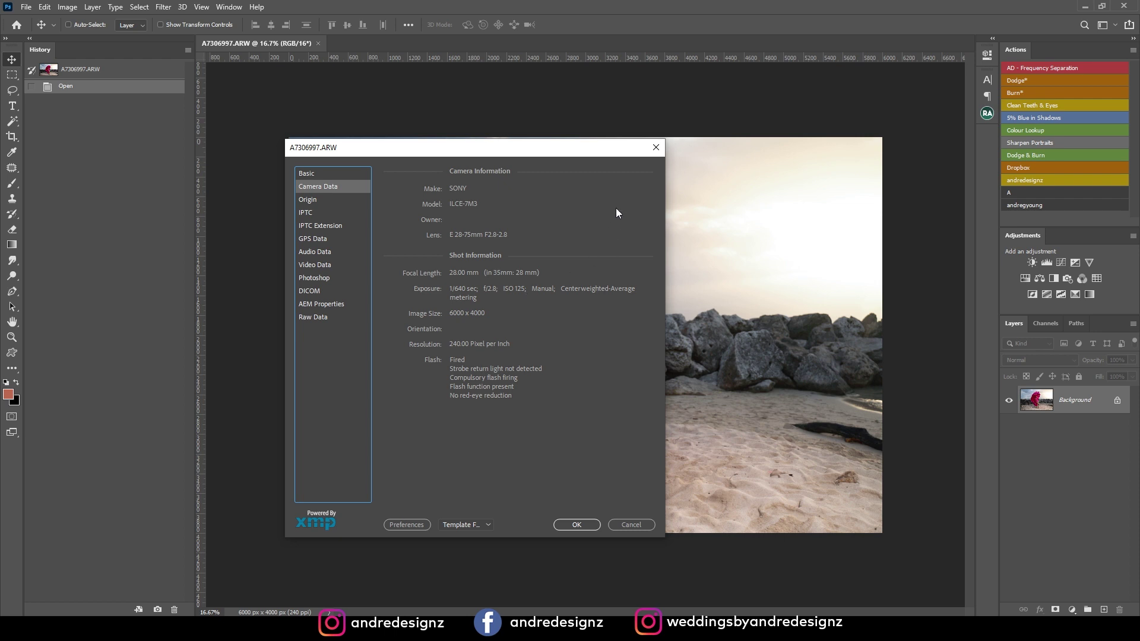
pyautogui.click(657, 147)
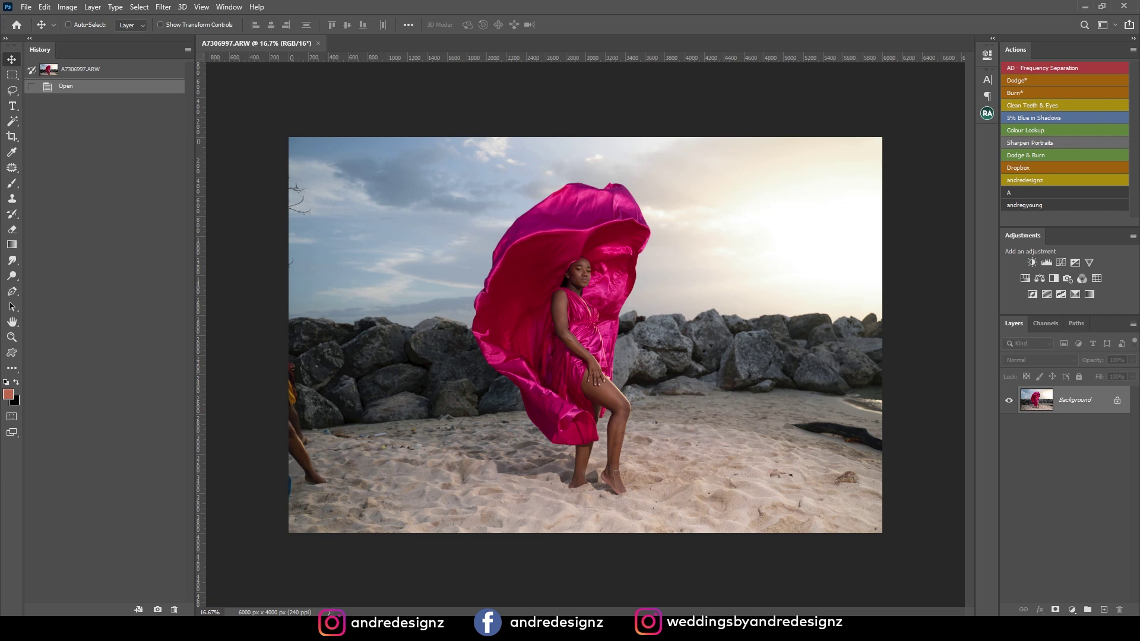
# Step: Switch to Instagram in the browser and look through the weddingsbyandredesignz and videobyandredesignz profiles
pyautogui.moveTo(0, 205); pyautogui.dragTo(529, 3)
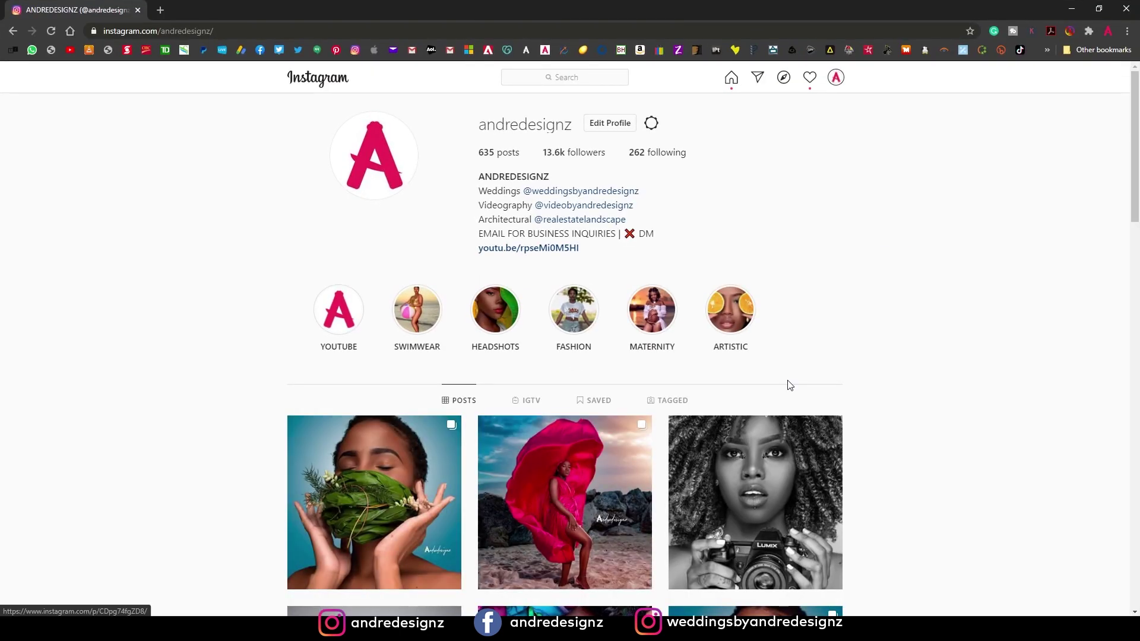
pyautogui.scroll(-4, 789, 385)
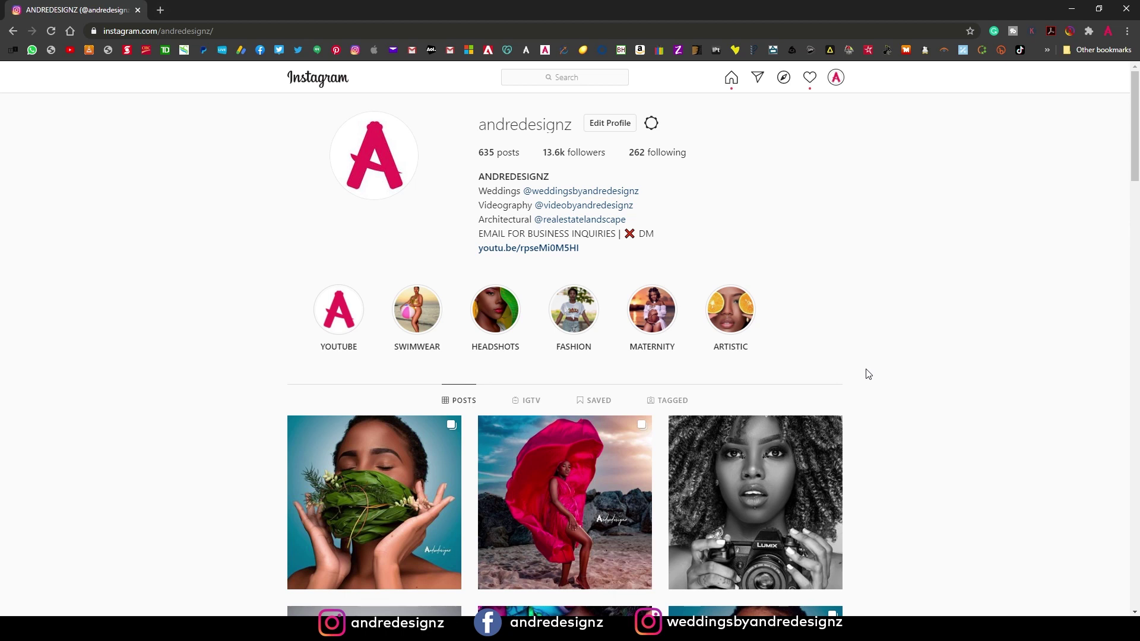
pyautogui.click(595, 194)
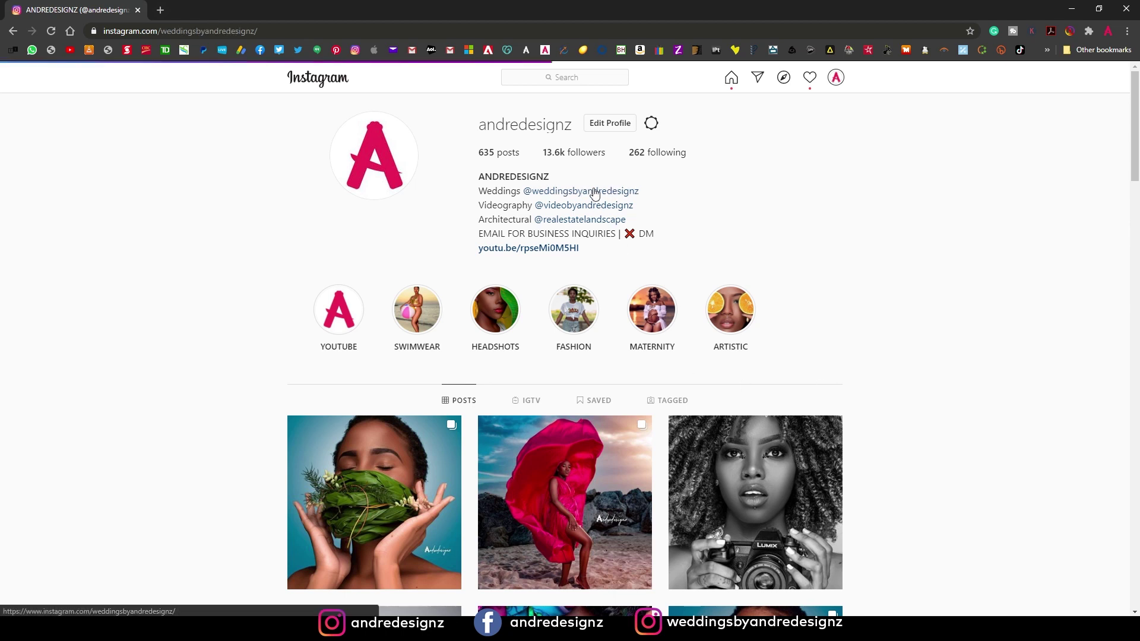
pyautogui.scroll(-1, 641, 306)
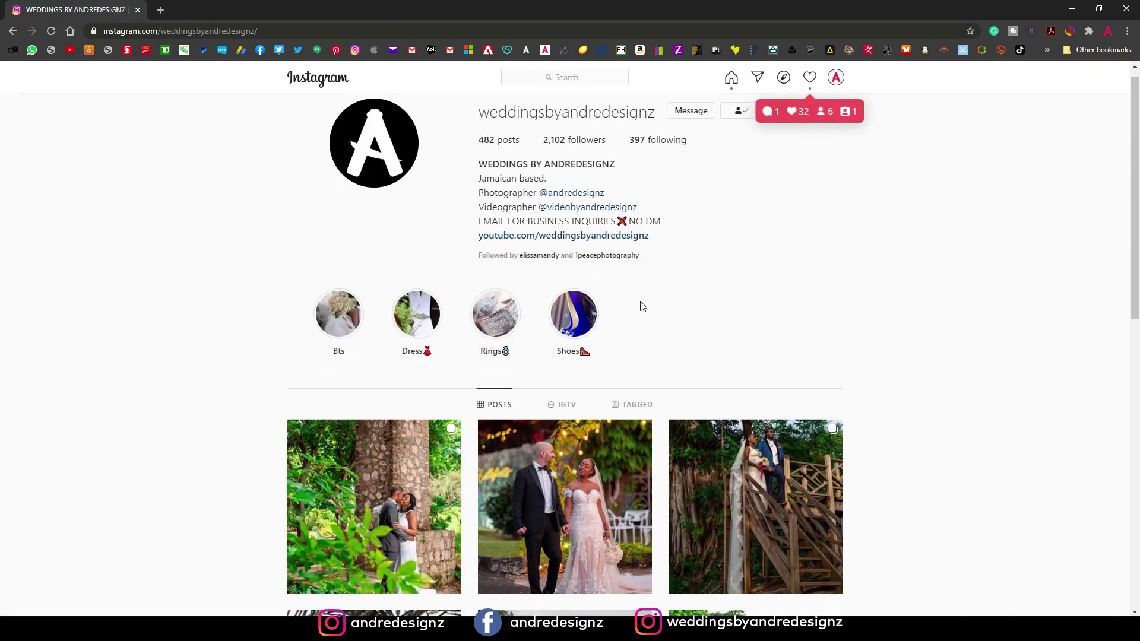
pyautogui.scroll(-8, 647, 291)
pyautogui.scroll(9, 570, 262)
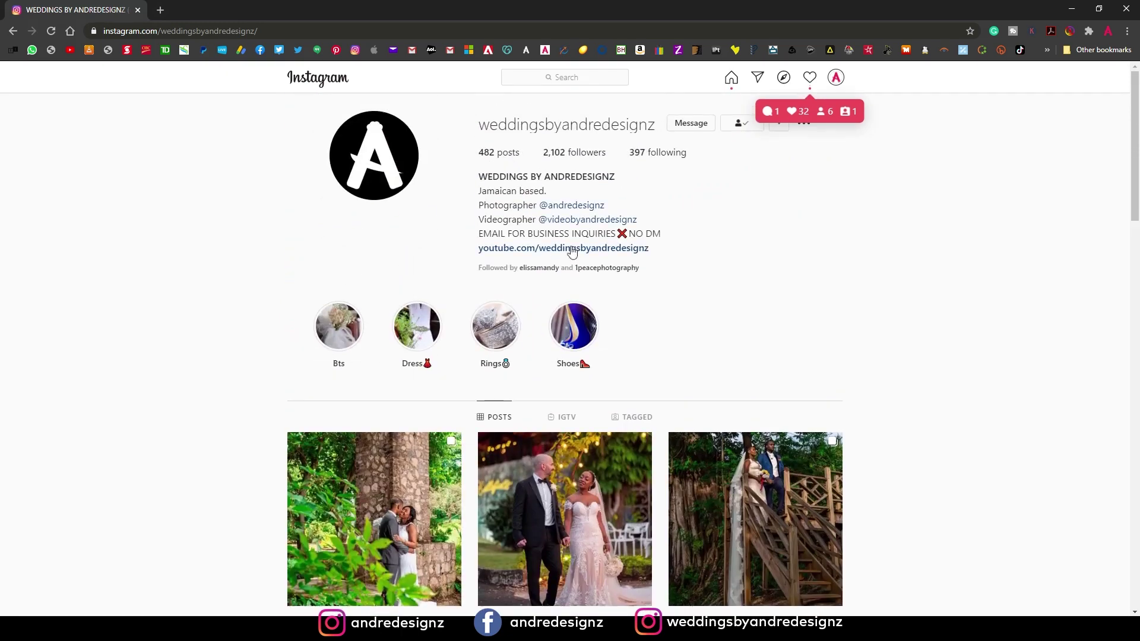
pyautogui.click(599, 221)
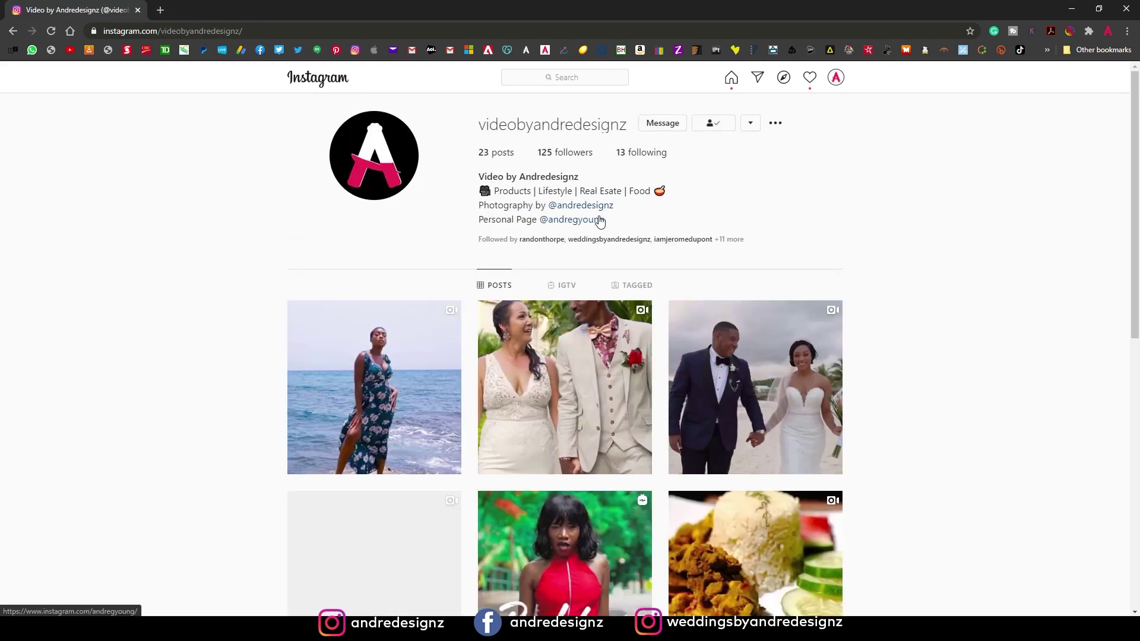
pyautogui.scroll(-15, 723, 237)
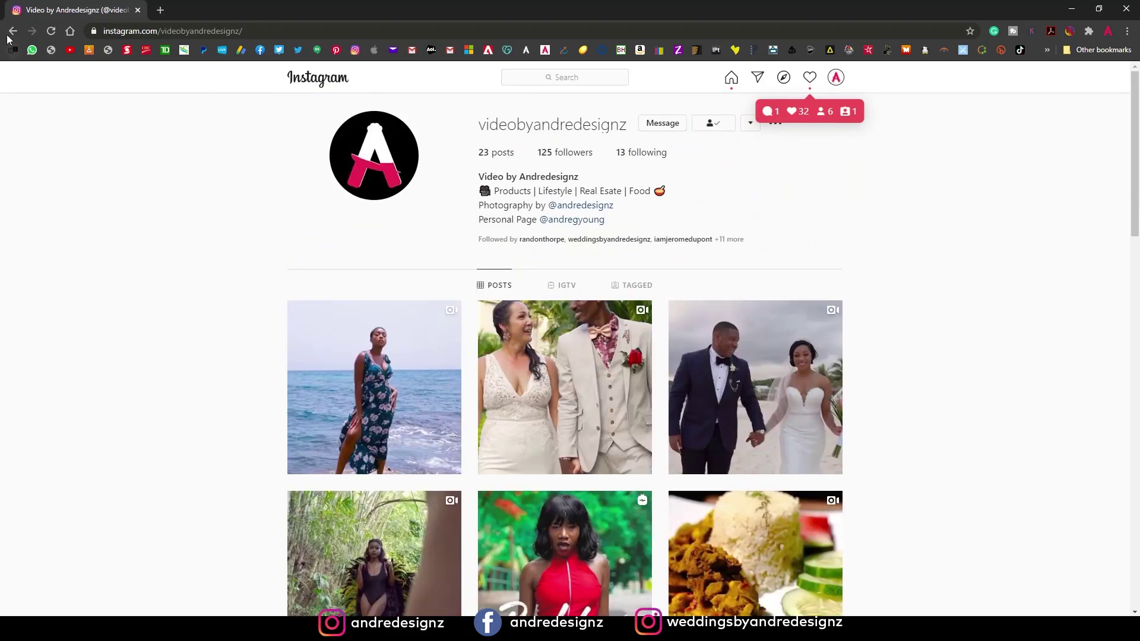
# Step: Return to the andredesignz profile, view both images of the pink dress post, and switch back to Photoshop
pyautogui.click(12, 31)
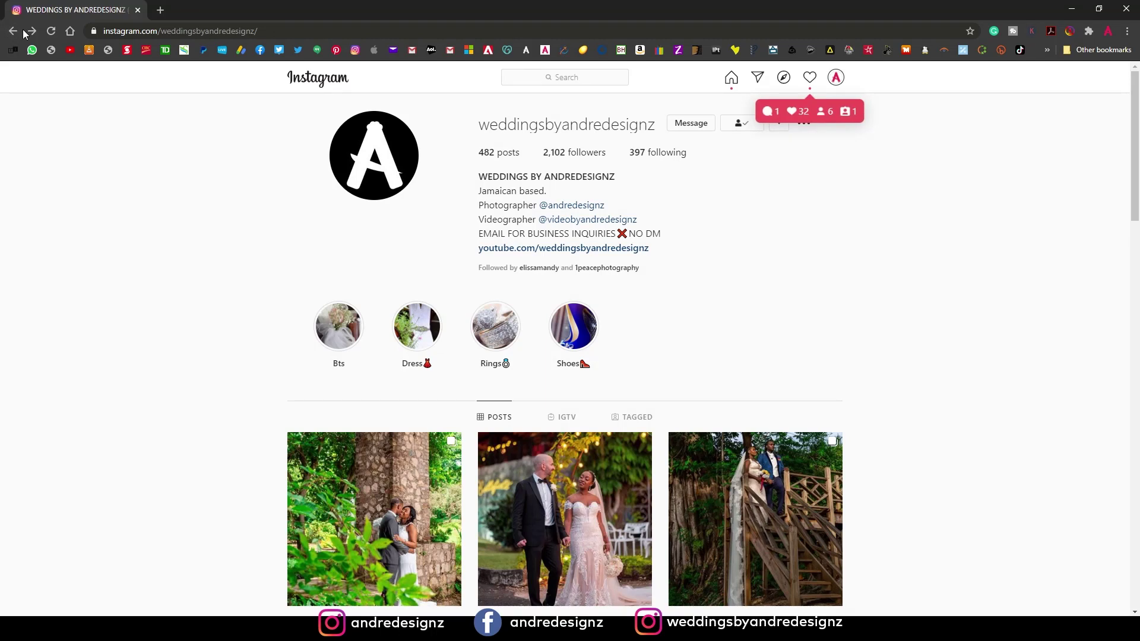
pyautogui.click(587, 205)
pyautogui.click(622, 466)
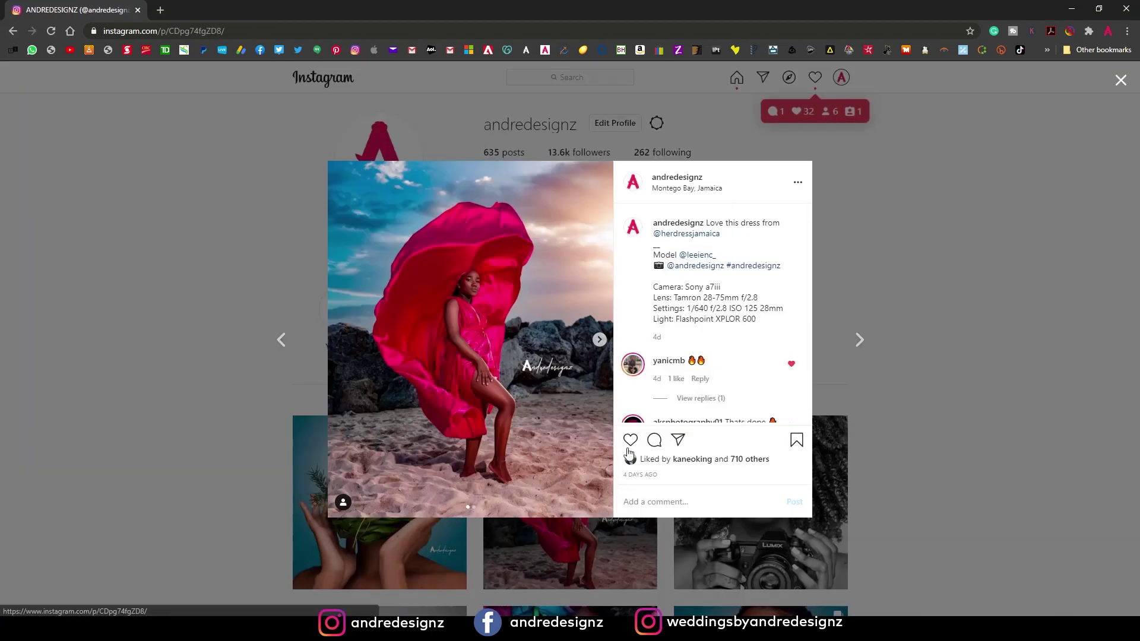
pyautogui.click(599, 340)
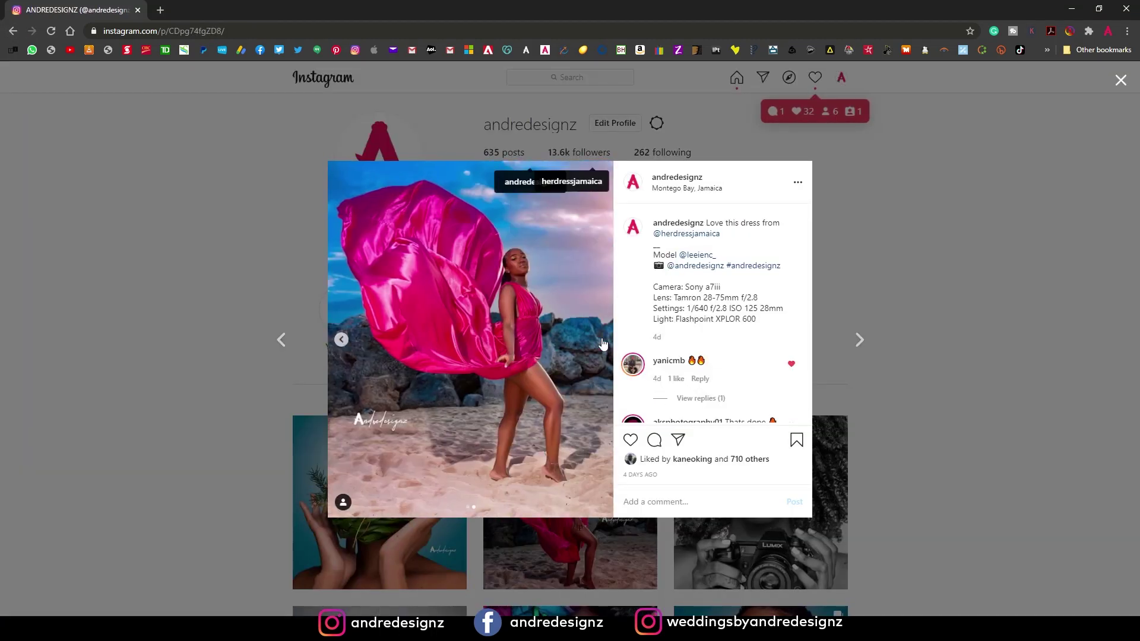
pyautogui.click(341, 340)
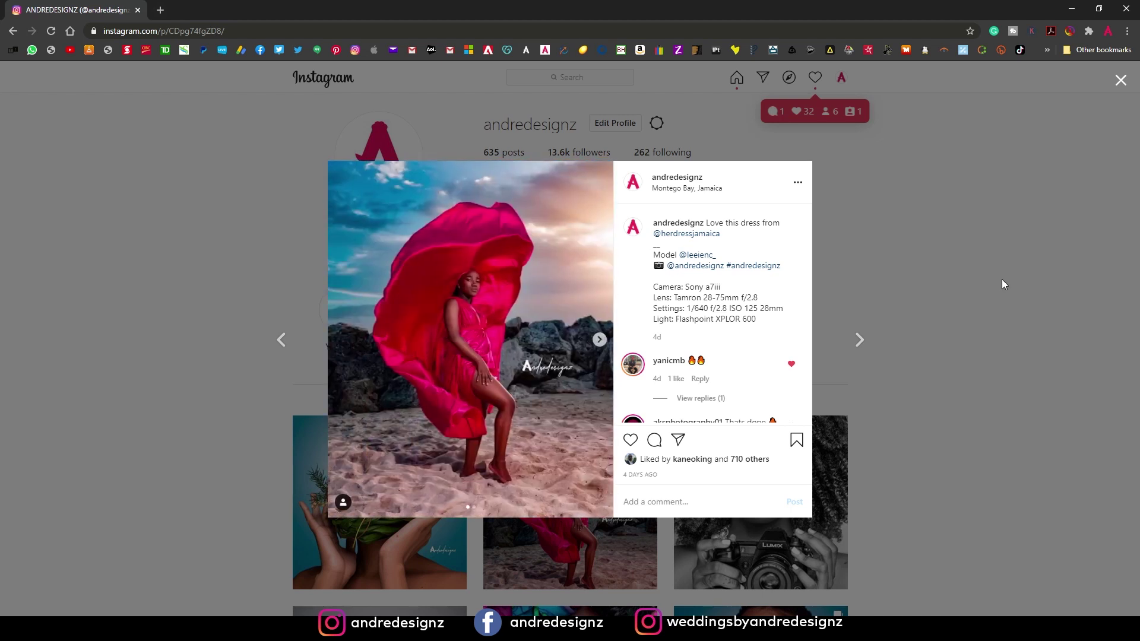
pyautogui.click(945, 293)
pyautogui.click(1072, 9)
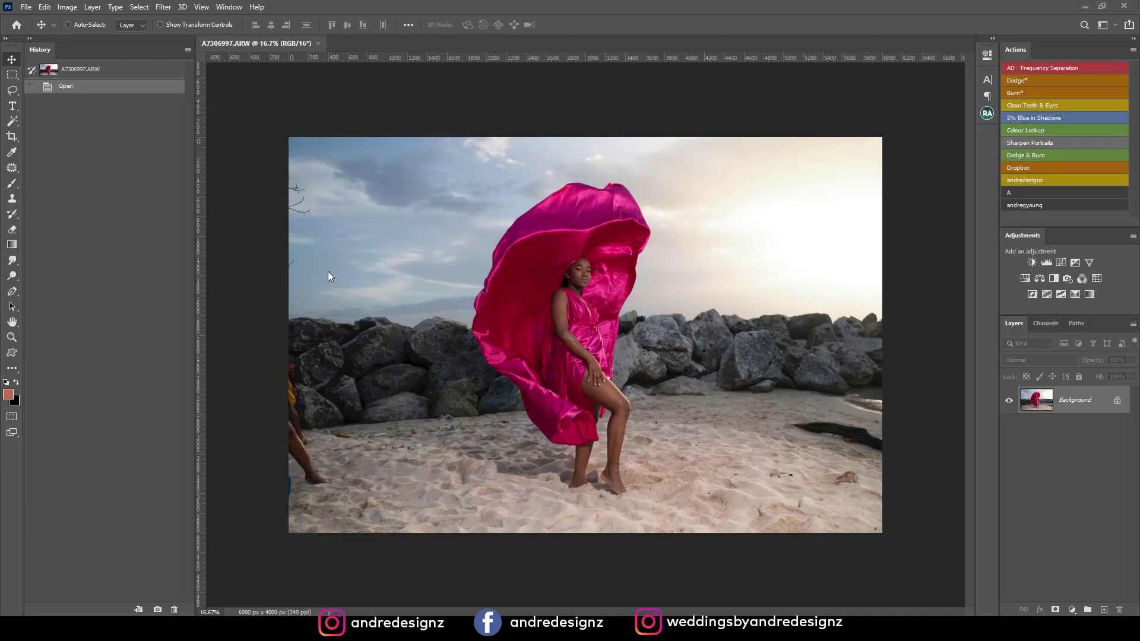
# Step: Examine the unedited beach photo's composition, sky, background and subject at different magnifications
pyautogui.scroll(6, 610, 273)
pyautogui.scroll(-3, 543, 345)
pyautogui.scroll(-4, 543, 345)
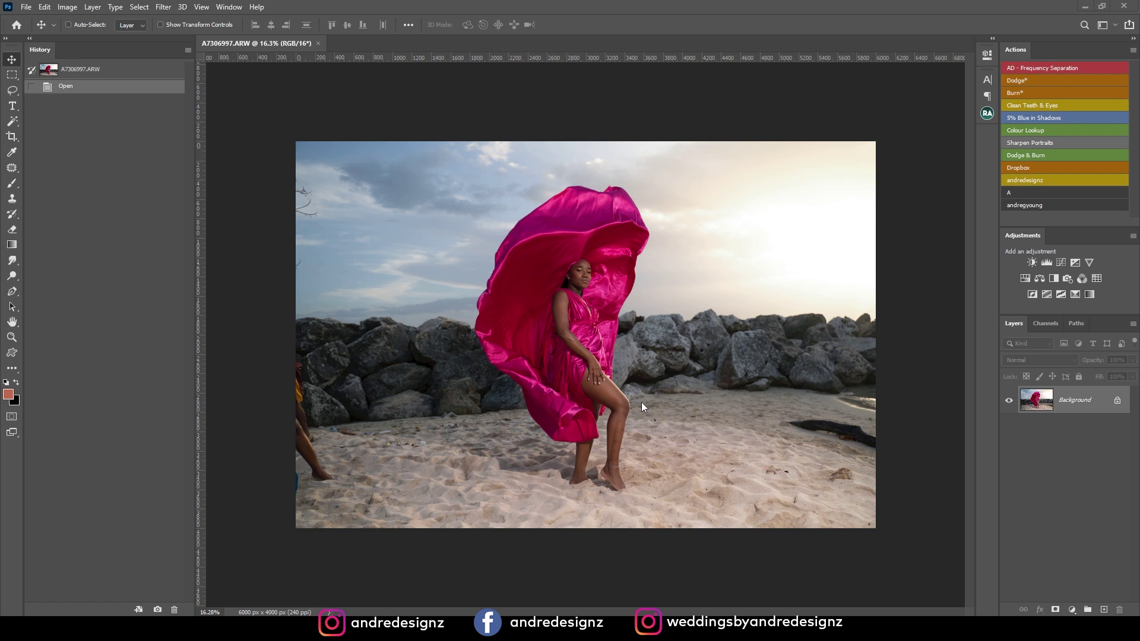
pyautogui.scroll(5, 641, 344)
pyautogui.scroll(-3, 638, 343)
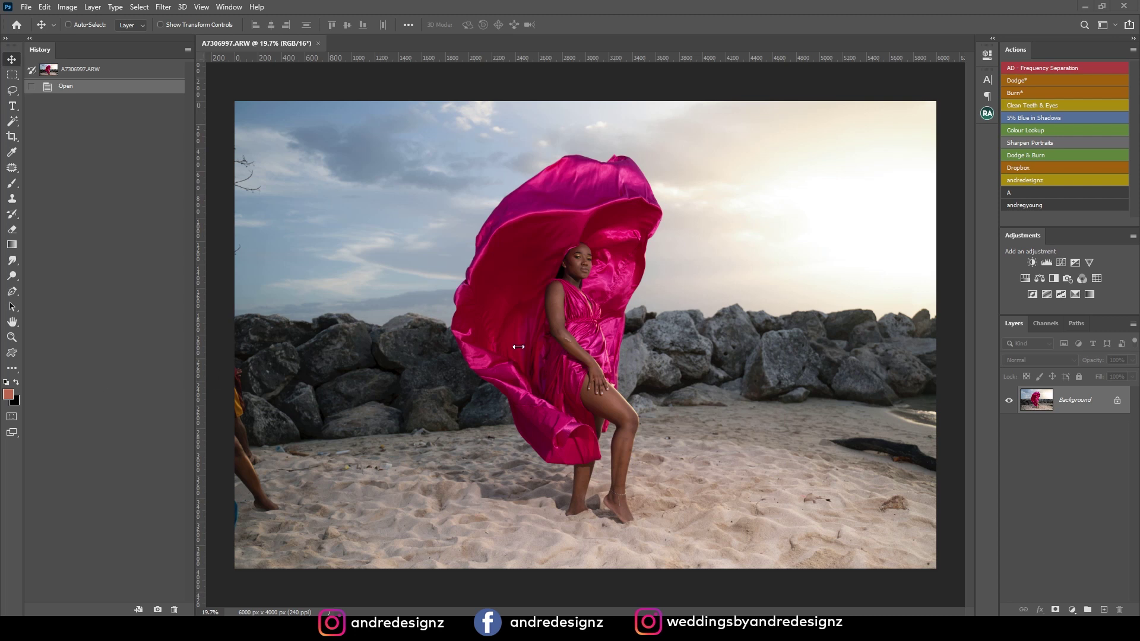
pyautogui.scroll(-1, 646, 311)
pyautogui.scroll(2, 646, 311)
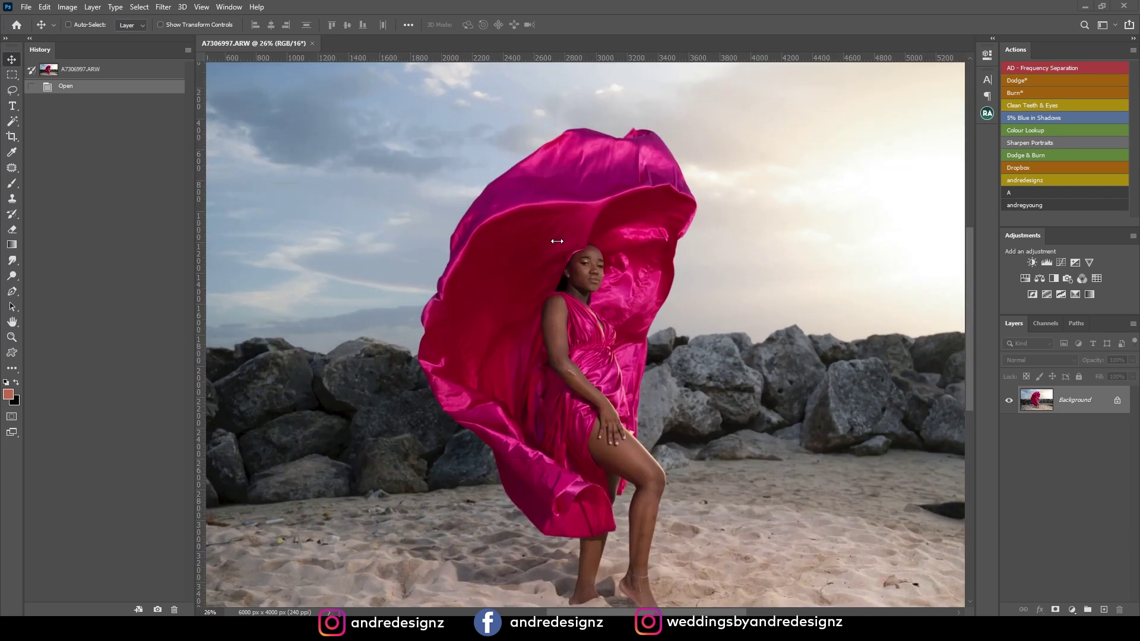
pyautogui.scroll(-2, 557, 241)
# Step: Crop the photo to a 4:5 portrait ratio framed around the woman in the pink dress
pyautogui.click(12, 138)
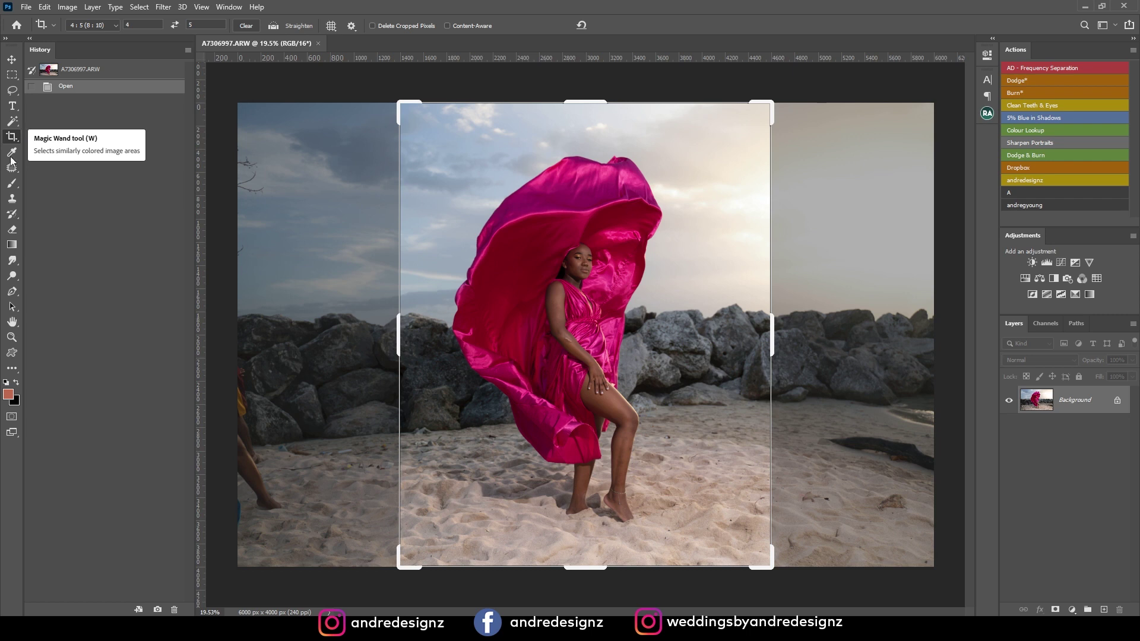
pyautogui.click(559, 272)
pyautogui.moveTo(618, 285); pyautogui.dragTo(626, 286)
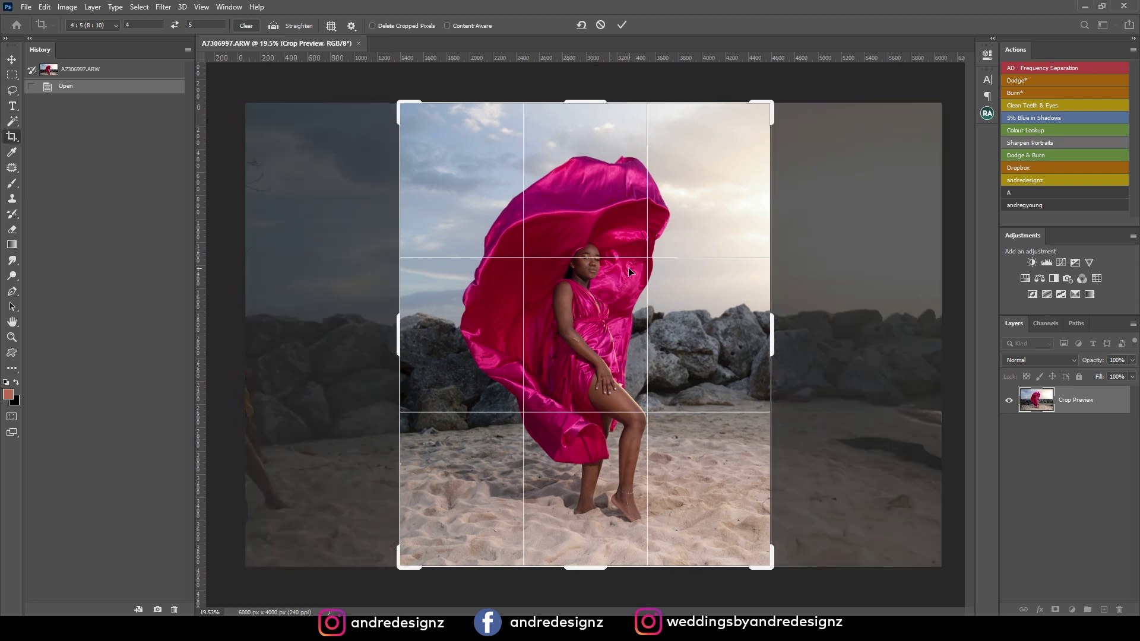
pyautogui.press('Return')
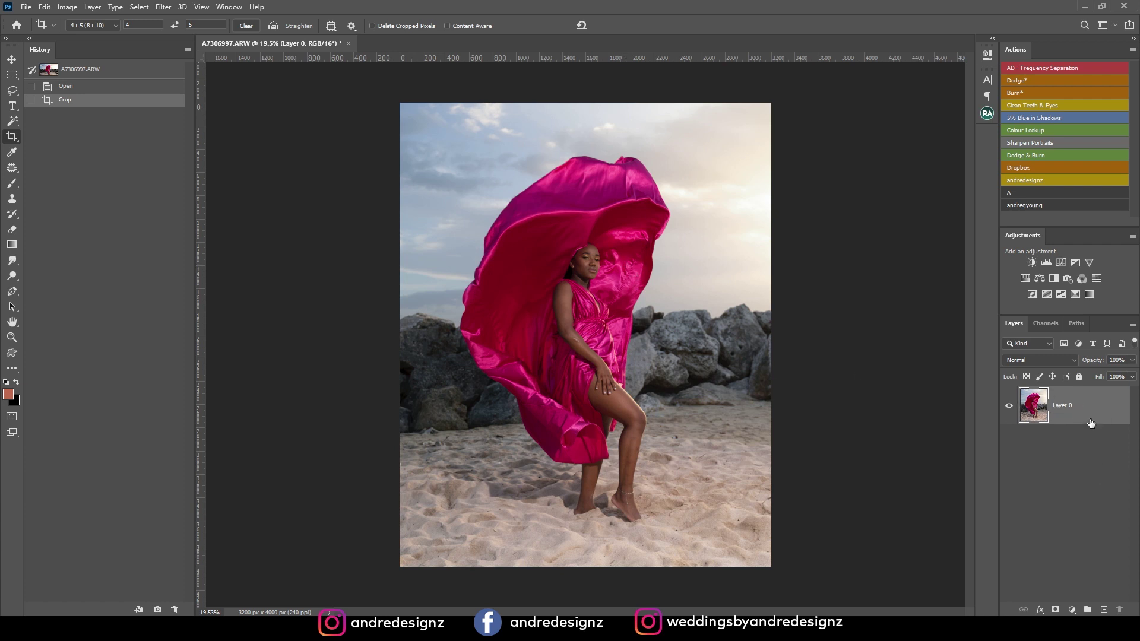
# Step: Convert the cropped layer into a Background layer and duplicate it
pyautogui.click(69, 8)
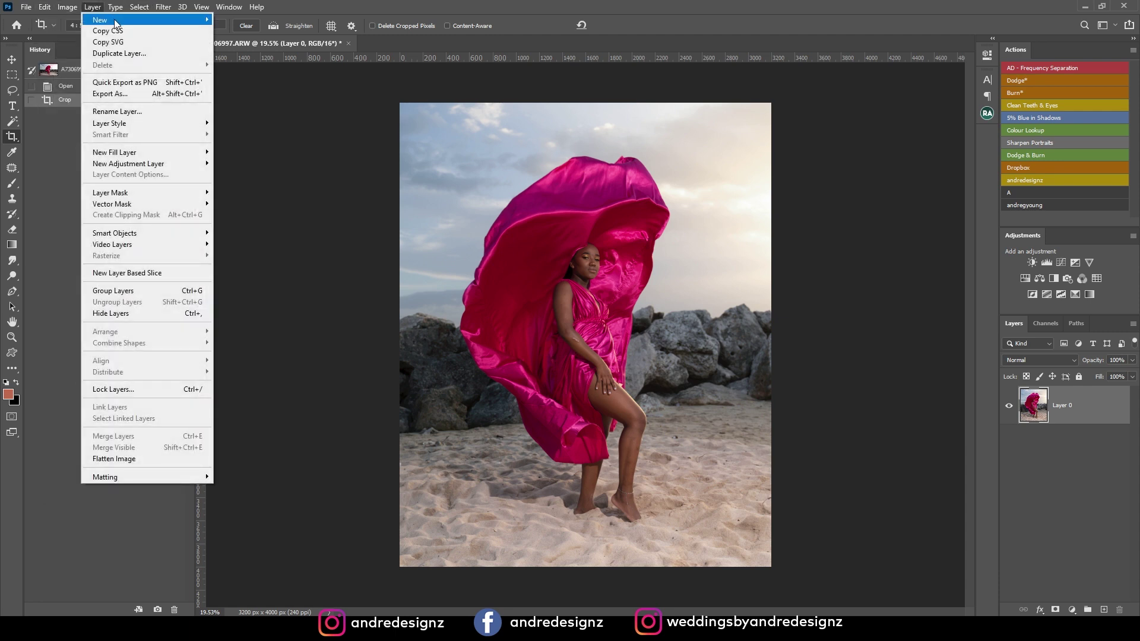
pyautogui.moveTo(179, 24)
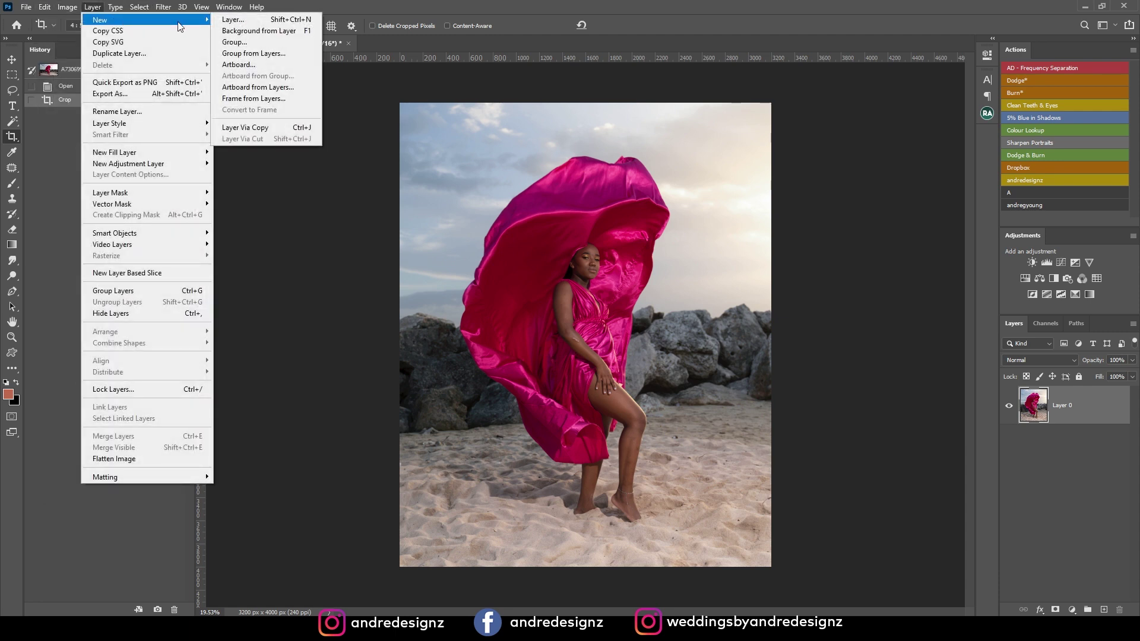
pyautogui.click(296, 30)
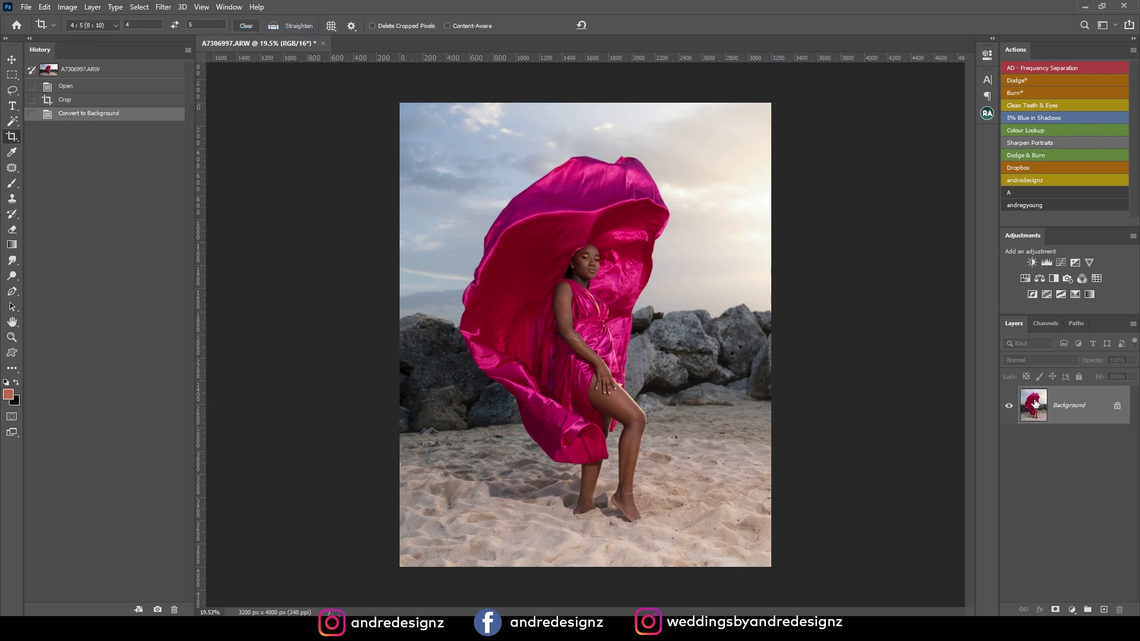
pyautogui.moveTo(1105, 415); pyautogui.dragTo(1106, 608)
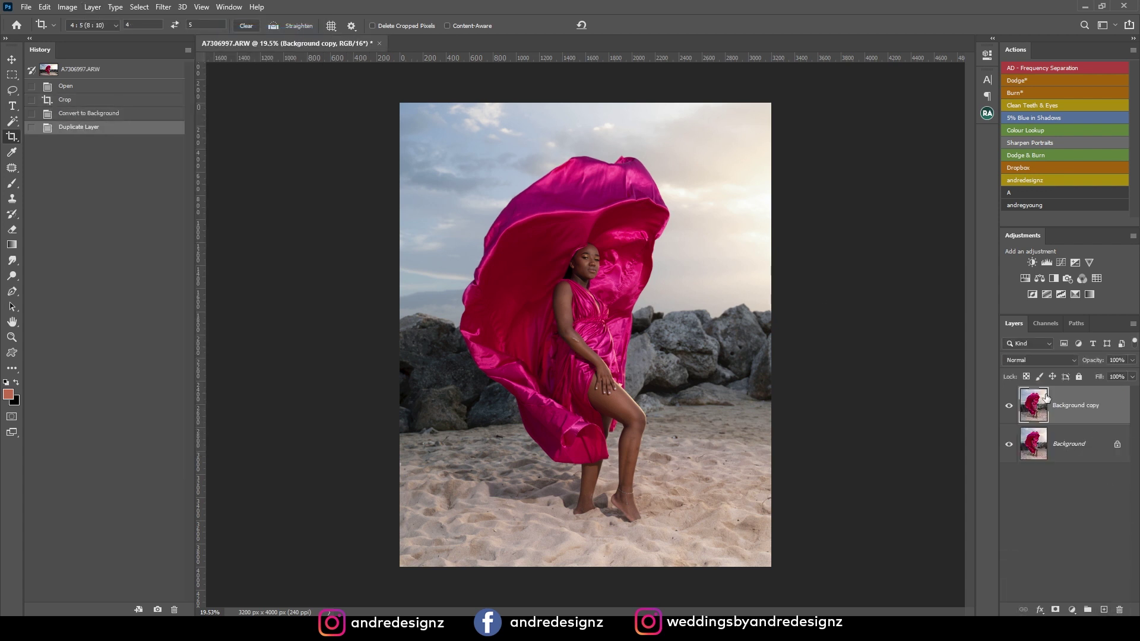
# Step: Patch out the scar and surrounding marks on the woman's forearm on the Background copy layer
pyautogui.scroll(6, 582, 316)
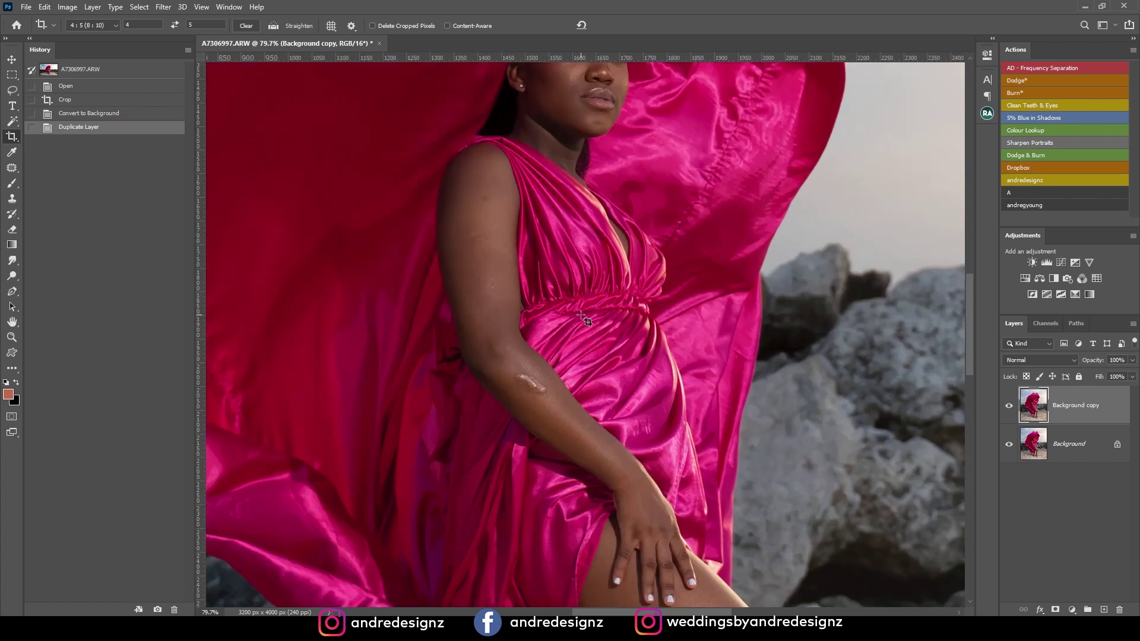
pyautogui.scroll(2, 582, 316)
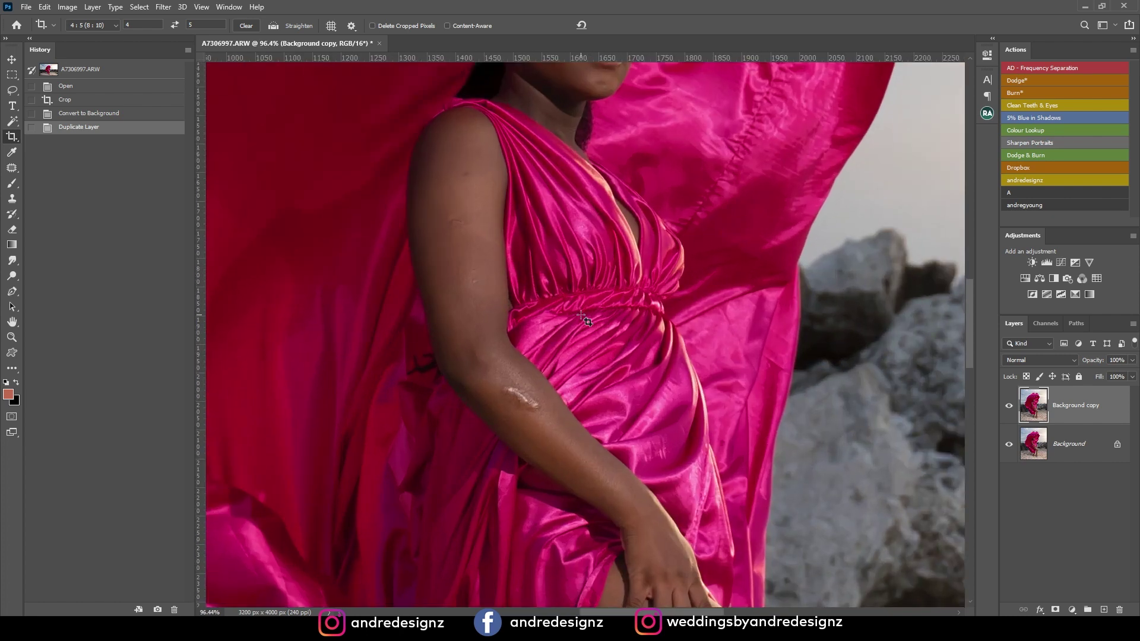
pyautogui.press('j')
pyautogui.moveTo(532, 412); pyautogui.dragTo(584, 436)
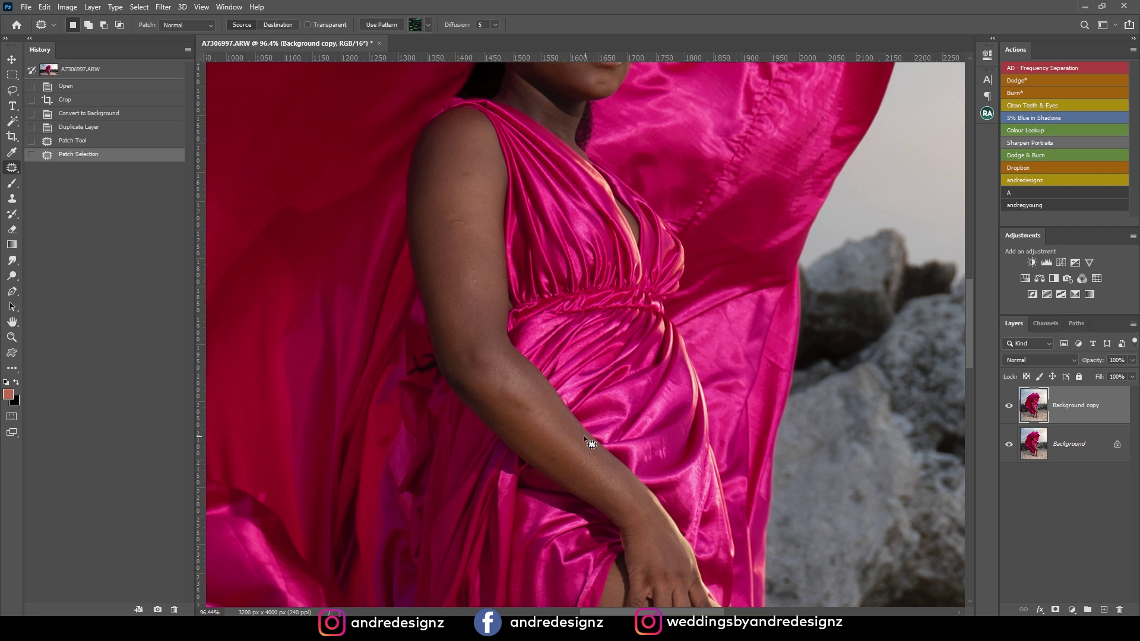
pyautogui.hotkey('ctrl', 'd')
pyautogui.moveTo(503, 401); pyautogui.dragTo(501, 397)
pyautogui.moveTo(500, 392)
pyautogui.mouseDown()
pyautogui.moveTo(541, 414)
pyautogui.moveTo(528, 410)
pyautogui.moveTo(577, 472)
pyautogui.moveTo(505, 389)
pyautogui.mouseUp()
pyautogui.hotkey('ctrl', 'd')
pyautogui.hotkey('ctrl', 'd')
pyautogui.moveTo(500, 396); pyautogui.dragTo(541, 425)
# Step: Patch out the skin blemishes along the woman's upper arm
pyautogui.hotkey('ctrl', 'd')
pyautogui.moveTo(479, 267); pyautogui.dragTo(474, 274)
pyautogui.hotkey('ctrl', 'd')
pyautogui.moveTo(476, 279); pyautogui.dragTo(459, 214)
pyautogui.moveTo(456, 221); pyautogui.dragTo(471, 253)
pyautogui.hotkey('ctrl', 'd')
pyautogui.moveTo(465, 160); pyautogui.dragTo(468, 173)
pyautogui.moveTo(467, 174); pyautogui.dragTo(491, 254)
pyautogui.hotkey('ctrl', 'd')
pyautogui.moveTo(475, 155)
pyautogui.mouseDown()
pyautogui.moveTo(459, 173)
pyautogui.moveTo(471, 173)
pyautogui.moveTo(475, 209)
pyautogui.mouseUp()
pyautogui.hotkey('ctrl', 'd')
pyautogui.moveTo(466, 284); pyautogui.dragTo(465, 282)
pyautogui.moveTo(465, 282)
pyautogui.mouseDown()
pyautogui.moveTo(465, 242)
pyautogui.moveTo(465, 315)
pyautogui.mouseUp()
# Step: Patch out the remaining skin marks on the forearm near the elbow
pyautogui.hotkey('ctrl', 'd')
pyautogui.moveTo(465, 310); pyautogui.dragTo(469, 259)
pyautogui.click(518, 382)
pyautogui.moveTo(518, 381); pyautogui.dragTo(456, 263)
pyautogui.moveTo(459, 271)
pyautogui.mouseDown()
pyautogui.moveTo(491, 294)
pyautogui.moveTo(454, 267)
pyautogui.mouseUp()
pyautogui.hotkey('ctrl', 'd')
pyautogui.moveTo(457, 272)
pyautogui.mouseDown()
pyautogui.moveTo(501, 309)
pyautogui.moveTo(338, 83)
pyautogui.mouseUp()
# Step: Patch out the skin blemishes on the woman's bent leg around the knee and calf
pyautogui.hotkey('ctrl', 'd')
pyautogui.moveTo(515, 382); pyautogui.dragTo(489, 257)
pyautogui.moveTo(565, 452); pyautogui.dragTo(525, 253)
pyautogui.moveTo(514, 186)
pyautogui.mouseDown()
pyautogui.moveTo(522, 158)
pyautogui.moveTo(489, 196)
pyautogui.moveTo(495, 168)
pyautogui.mouseUp()
pyautogui.hotkey('ctrl', 'd')
pyautogui.moveTo(493, 181); pyautogui.dragTo(508, 152)
pyautogui.hotkey('ctrl', 'd')
pyautogui.moveTo(528, 250); pyautogui.dragTo(537, 195)
pyautogui.hotkey('ctrl', 'd')
pyautogui.moveTo(525, 246)
pyautogui.mouseDown()
pyautogui.moveTo(524, 277)
pyautogui.moveTo(484, 385)
pyautogui.moveTo(503, 394)
pyautogui.moveTo(495, 341)
pyautogui.moveTo(512, 318)
pyautogui.mouseUp()
pyautogui.hotkey('ctrl', 'd')
pyautogui.moveTo(512, 321)
pyautogui.mouseDown()
pyautogui.moveTo(513, 280)
pyautogui.moveTo(489, 309)
pyautogui.moveTo(508, 263)
pyautogui.moveTo(506, 291)
pyautogui.mouseUp()
# Step: Patch out the remaining skin marks on the lower legs down toward the ankles
pyautogui.hotkey('ctrl', 'd')
pyautogui.hotkey('ctrl', 'd')
pyautogui.moveTo(480, 342); pyautogui.dragTo(493, 321)
pyautogui.moveTo(492, 324)
pyautogui.mouseDown()
pyautogui.moveTo(479, 359)
pyautogui.moveTo(493, 348)
pyautogui.mouseUp()
pyautogui.moveTo(493, 348); pyautogui.dragTo(494, 348)
pyautogui.hotkey('ctrl', 'd')
pyautogui.moveTo(521, 173)
pyautogui.mouseDown()
pyautogui.moveTo(516, 206)
pyautogui.moveTo(523, 175)
pyautogui.mouseUp()
pyautogui.moveTo(518, 189); pyautogui.dragTo(541, 151)
pyautogui.hotkey('ctrl', 'd')
pyautogui.moveTo(446, 310); pyautogui.dragTo(573, 171)
pyautogui.moveTo(454, 212)
pyautogui.mouseDown()
pyautogui.moveTo(417, 224)
pyautogui.moveTo(441, 245)
pyautogui.moveTo(407, 269)
pyautogui.moveTo(462, 228)
pyautogui.moveTo(443, 257)
pyautogui.mouseUp()
pyautogui.hotkey('ctrl', 'd')
pyautogui.hotkey('ctrl', 'd')
# Step: Patch out a leftover skin mark higher up the leg near the knee
pyautogui.hotkey('ctrl', 'd')
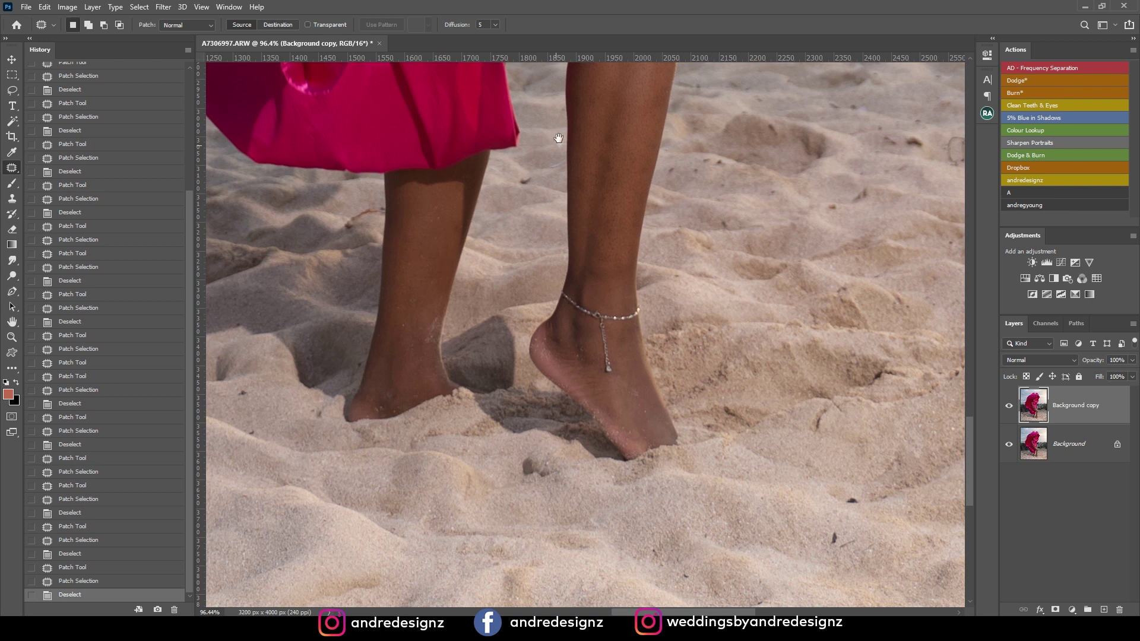
pyautogui.moveTo(553, 148); pyautogui.dragTo(463, 399)
pyautogui.moveTo(508, 188)
pyautogui.mouseDown()
pyautogui.moveTo(489, 336)
pyautogui.moveTo(540, 363)
pyautogui.moveTo(512, 349)
pyautogui.mouseUp()
pyautogui.hotkey('ctrl', 'd')
pyautogui.moveTo(512, 361); pyautogui.dragTo(495, 320)
pyautogui.hotkey('ctrl', 'd')
# Step: Patch out the blemish on the woman's cheek
pyautogui.moveTo(401, 263); pyautogui.dragTo(543, 397)
pyautogui.moveTo(333, 101); pyautogui.dragTo(478, 381)
pyautogui.moveTo(496, 160); pyautogui.dragTo(408, 364)
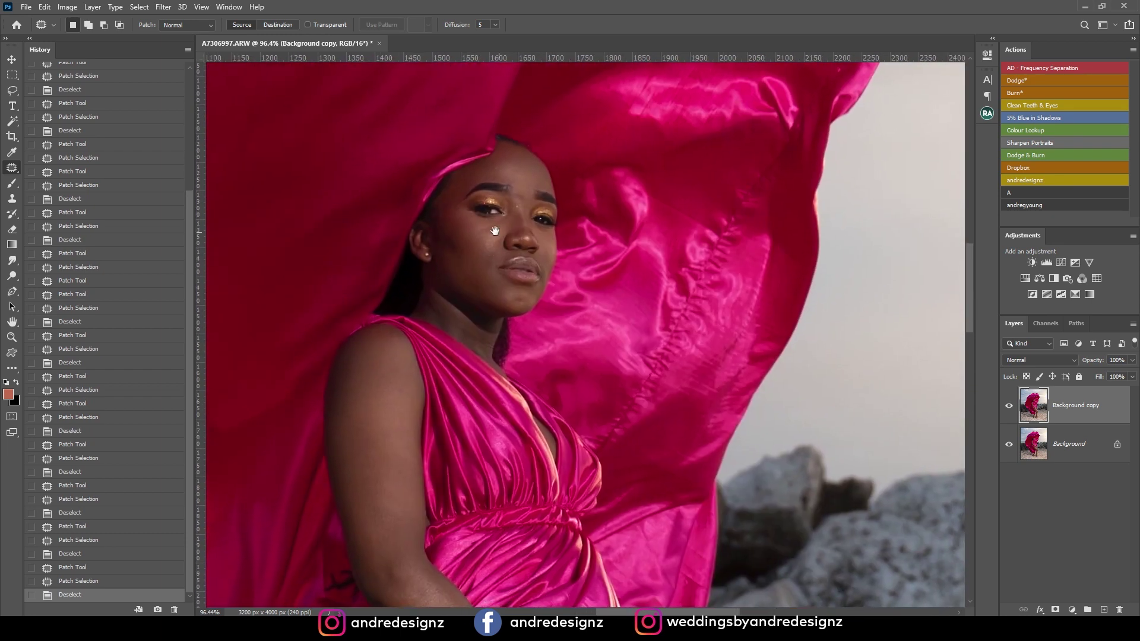
pyautogui.moveTo(486, 255); pyautogui.dragTo(482, 239)
pyautogui.moveTo(483, 246); pyautogui.dragTo(482, 261)
pyautogui.hotkey('ctrl', 'd')
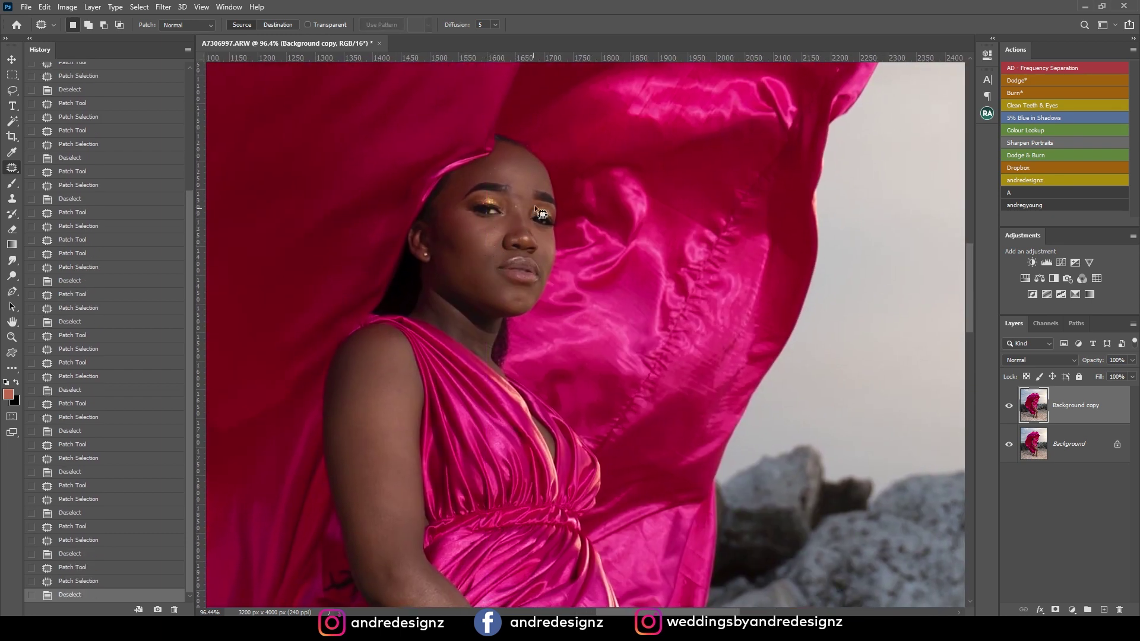
# Step: Patch out the small skin marks between the woman's eyes at the bridge of the nose
pyautogui.moveTo(528, 202); pyautogui.dragTo(525, 198)
pyautogui.moveTo(520, 198); pyautogui.dragTo(528, 174)
pyautogui.hotkey('ctrl', 'd')
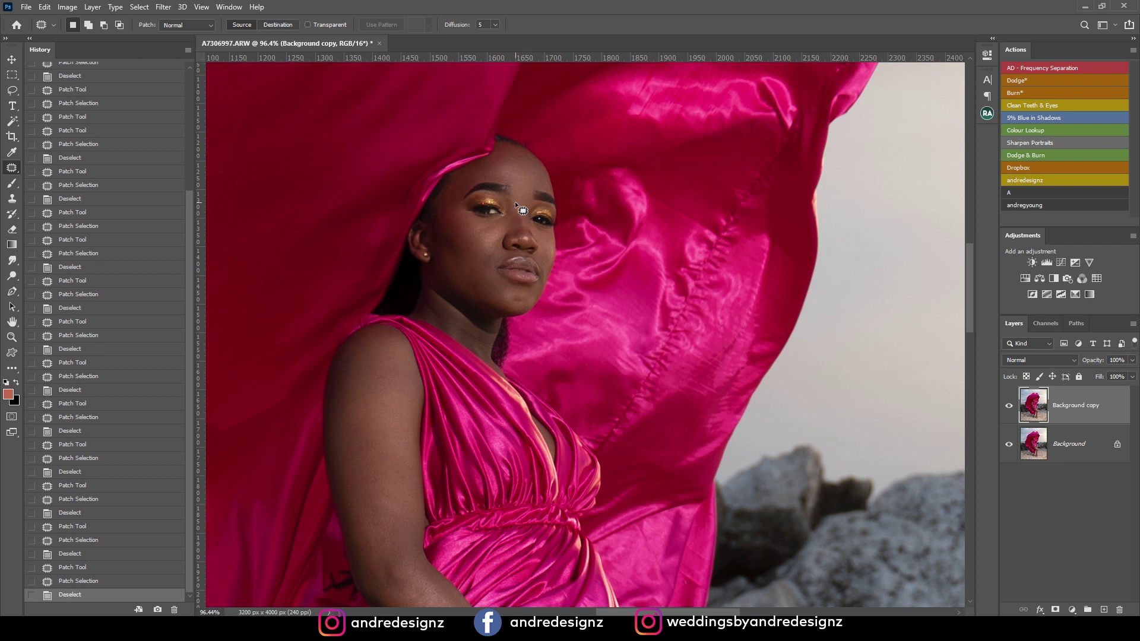
pyautogui.moveTo(519, 208); pyautogui.dragTo(516, 202)
pyautogui.moveTo(517, 205); pyautogui.dragTo(518, 185)
pyautogui.hotkey('ctrl', 'd')
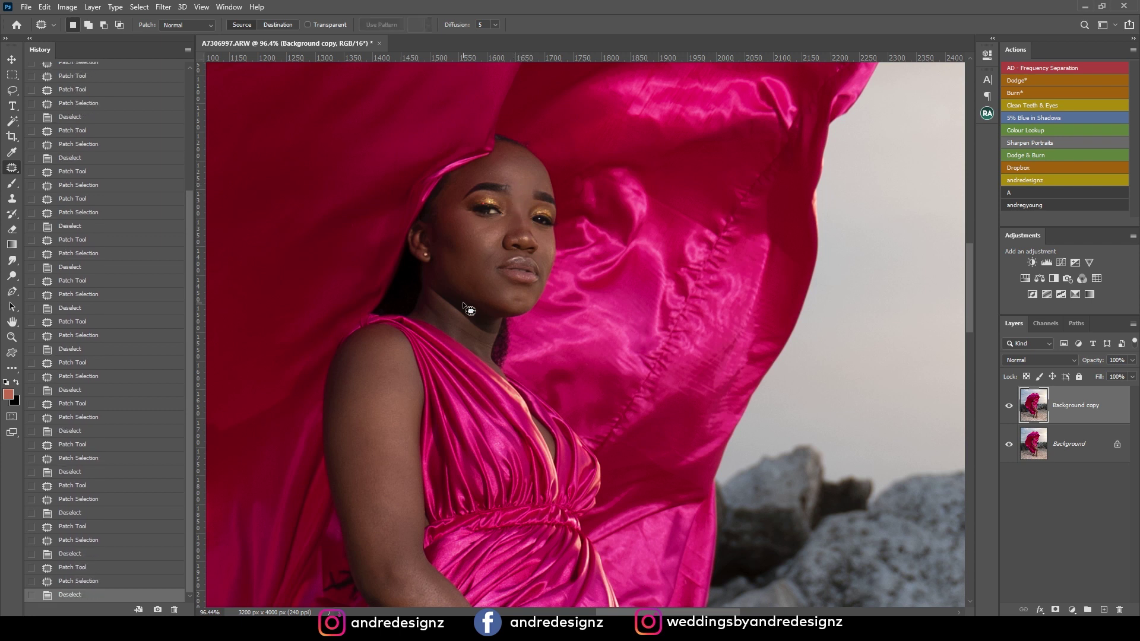
pyautogui.scroll(-10, 579, 320)
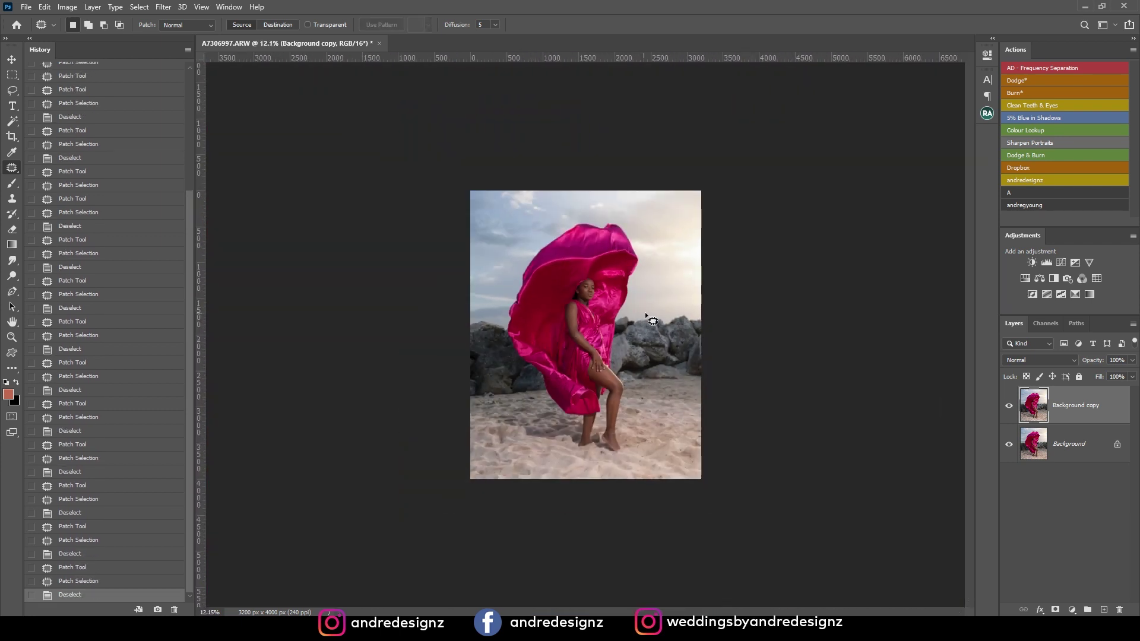
pyautogui.scroll(3, 641, 313)
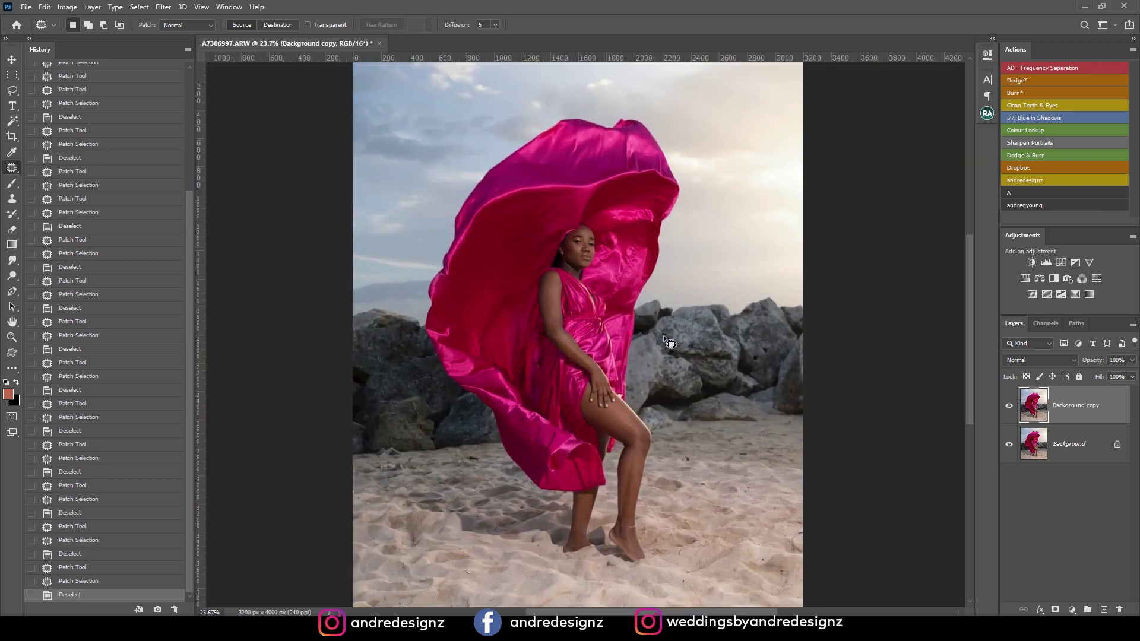
# Step: Run the AD - Frequency Separation action on the retouched background copy and accept its dialogs
pyautogui.click(1057, 68)
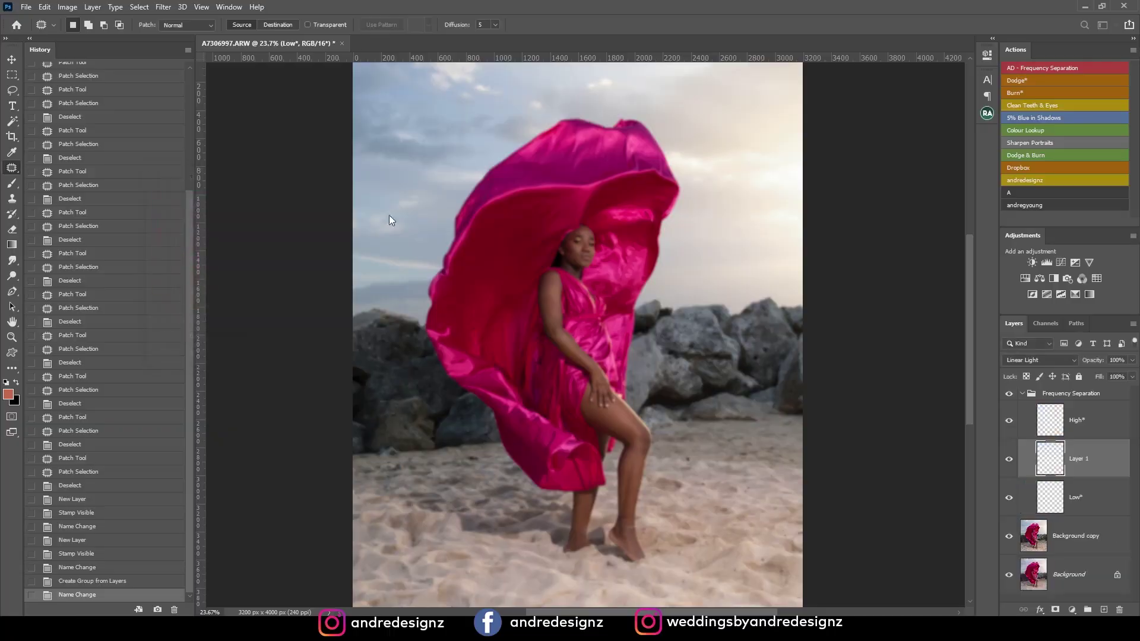
pyautogui.click(1110, 492)
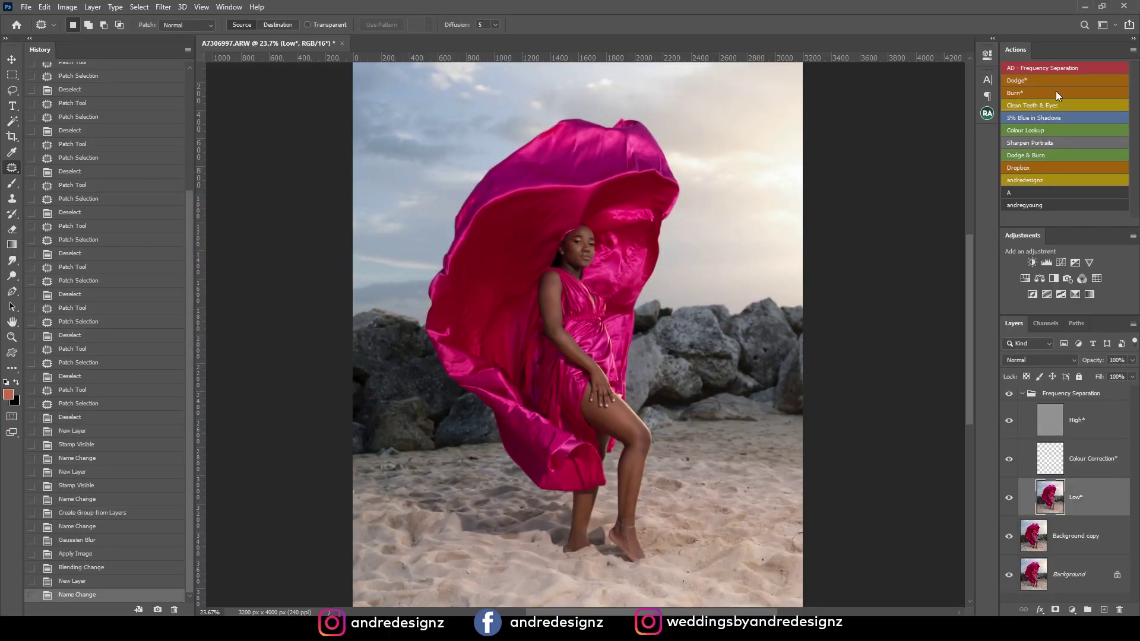
# Step: Switch to the Mixer Brush with the Low* layer active and check its brush load options
pyautogui.scroll(2, 517, 291)
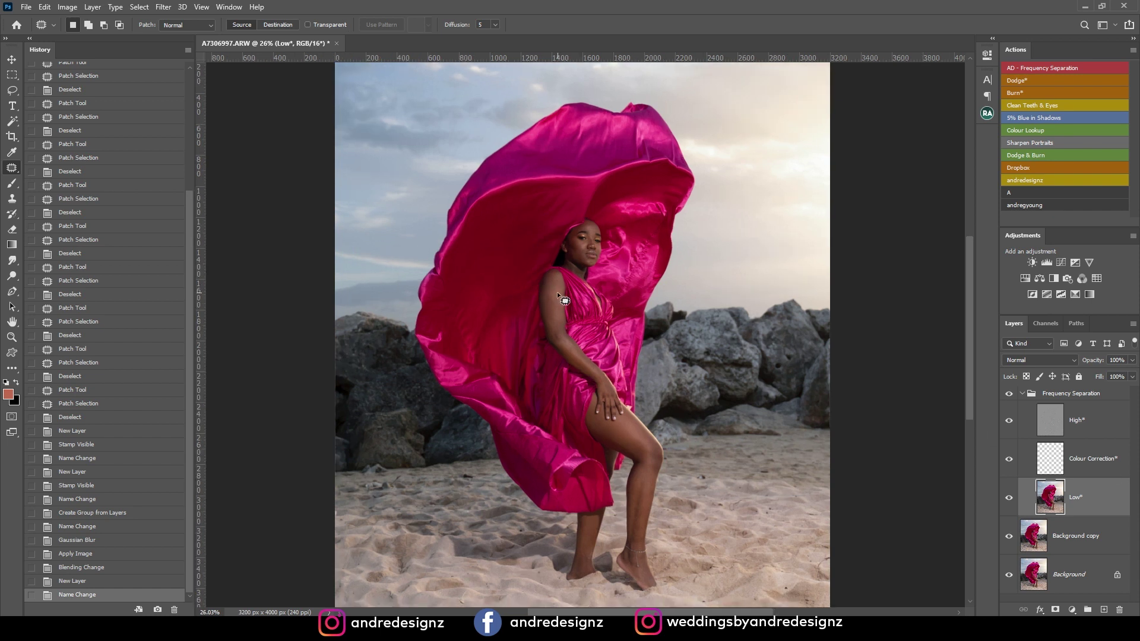
pyautogui.click(12, 184)
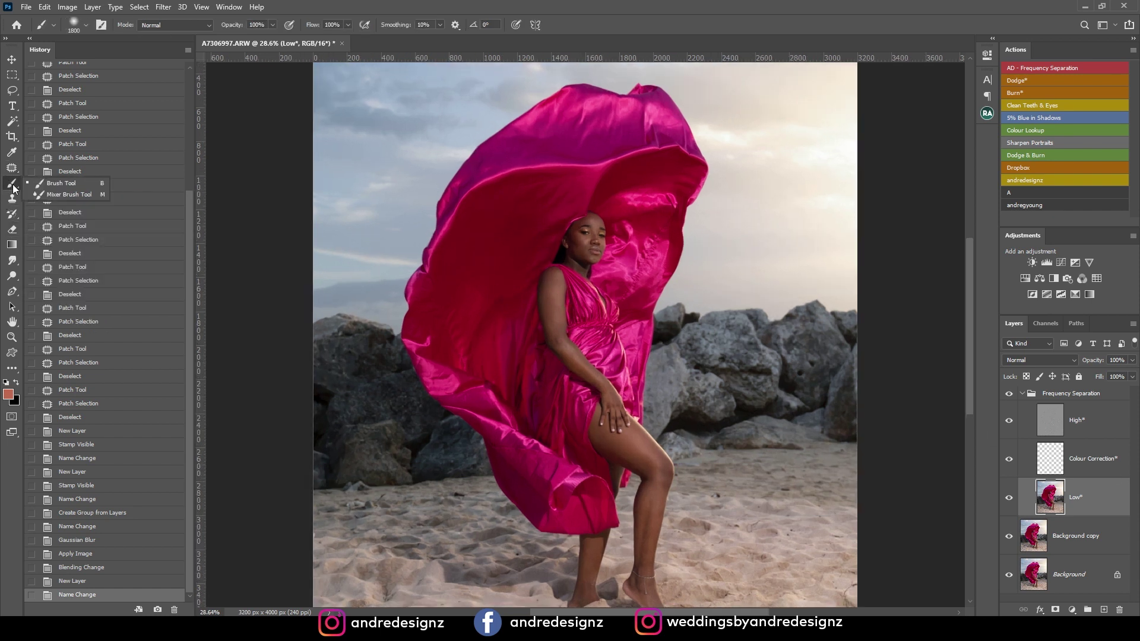
pyautogui.click(67, 195)
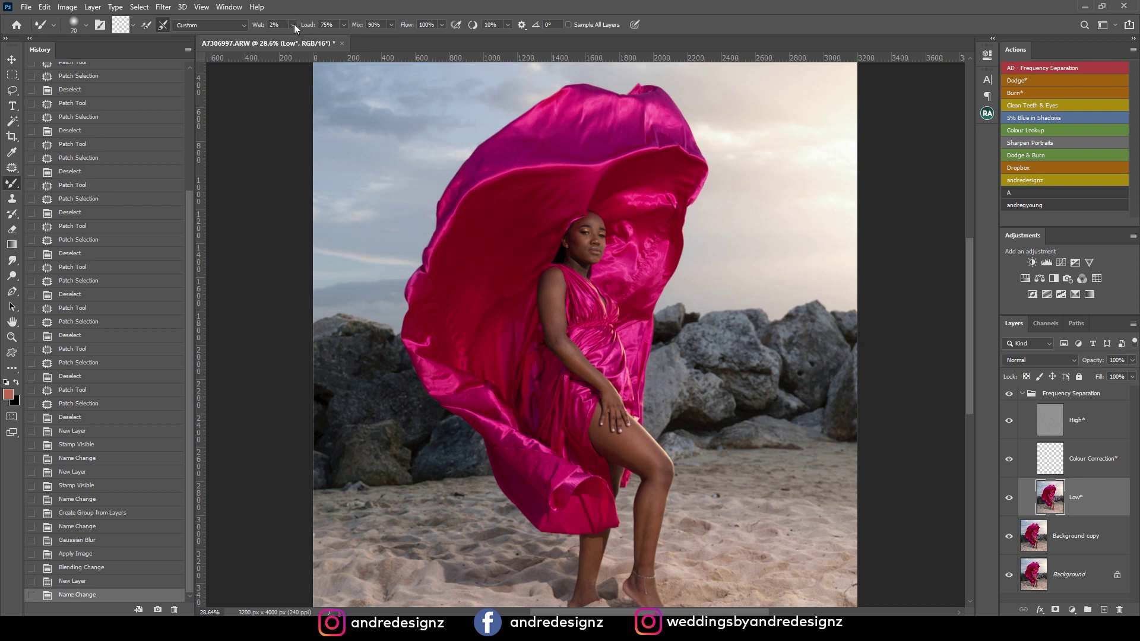
pyautogui.click(133, 27)
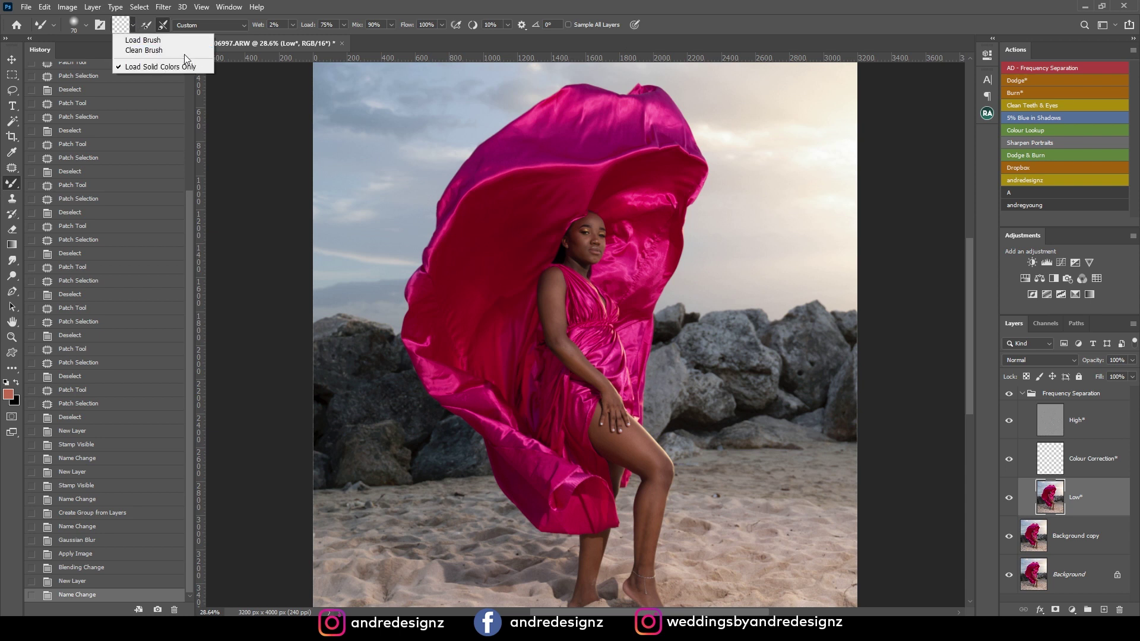
pyautogui.click(123, 27)
# Step: Smooth the skin tones on the woman's upper arm from shoulder to elbow with the Mixer Brush on the Low* layer
pyautogui.scroll(9, 621, 314)
pyautogui.moveTo(537, 255)
pyautogui.mouseDown()
pyautogui.moveTo(551, 383)
pyautogui.moveTo(555, 315)
pyautogui.mouseUp()
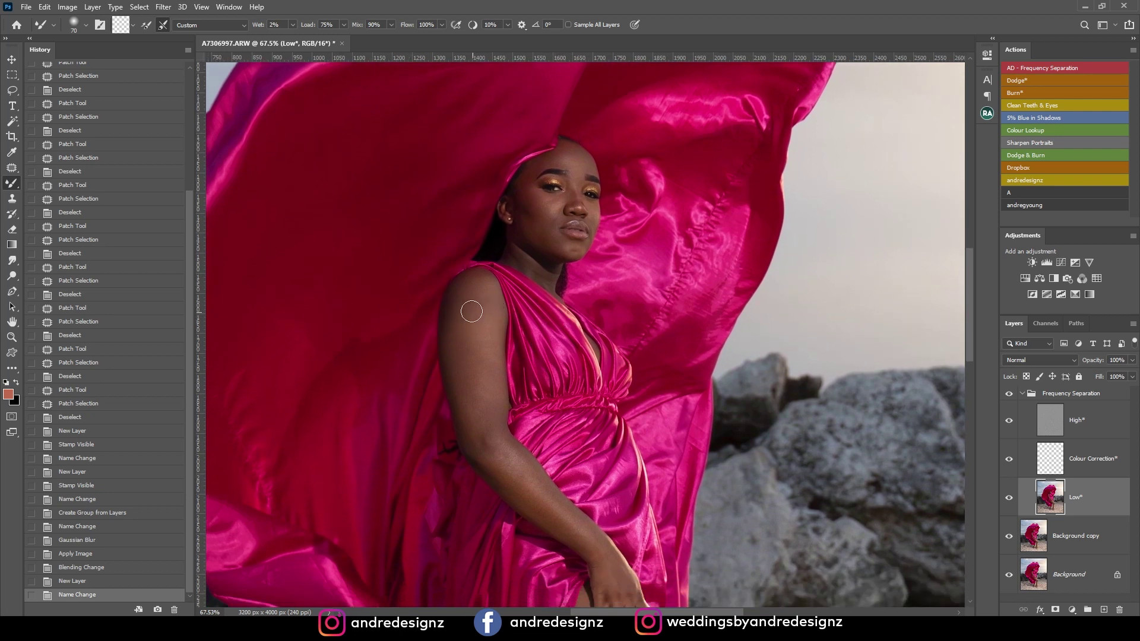
pyautogui.moveTo(463, 298)
pyautogui.mouseDown()
pyautogui.moveTo(466, 386)
pyautogui.moveTo(459, 370)
pyautogui.moveTo(487, 459)
pyautogui.mouseUp()
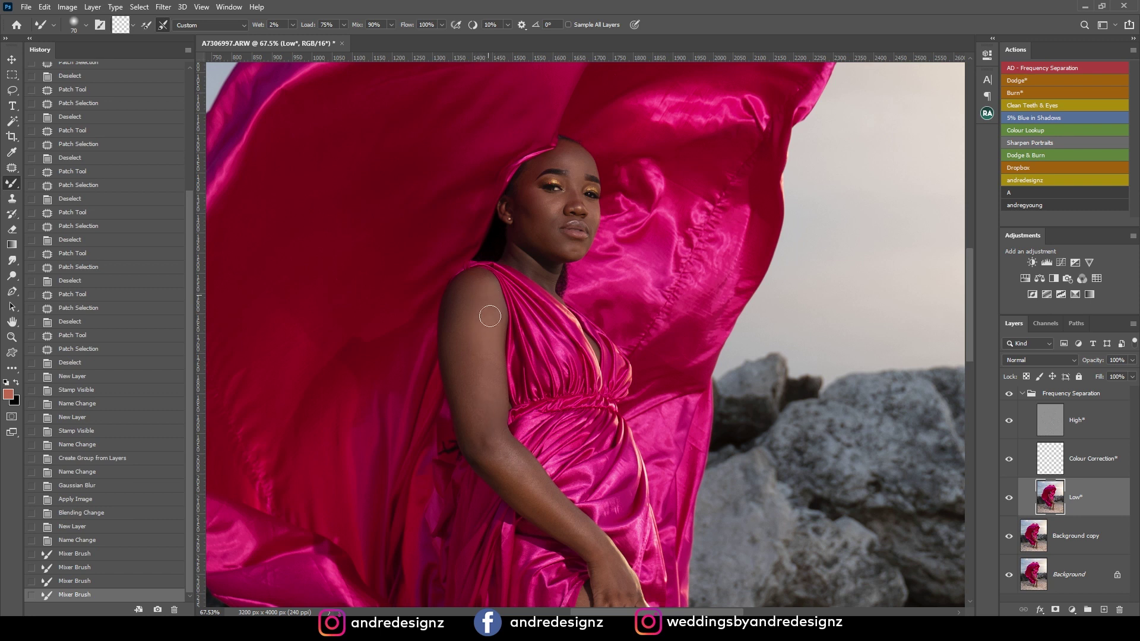
pyautogui.moveTo(487, 386); pyautogui.dragTo(479, 382)
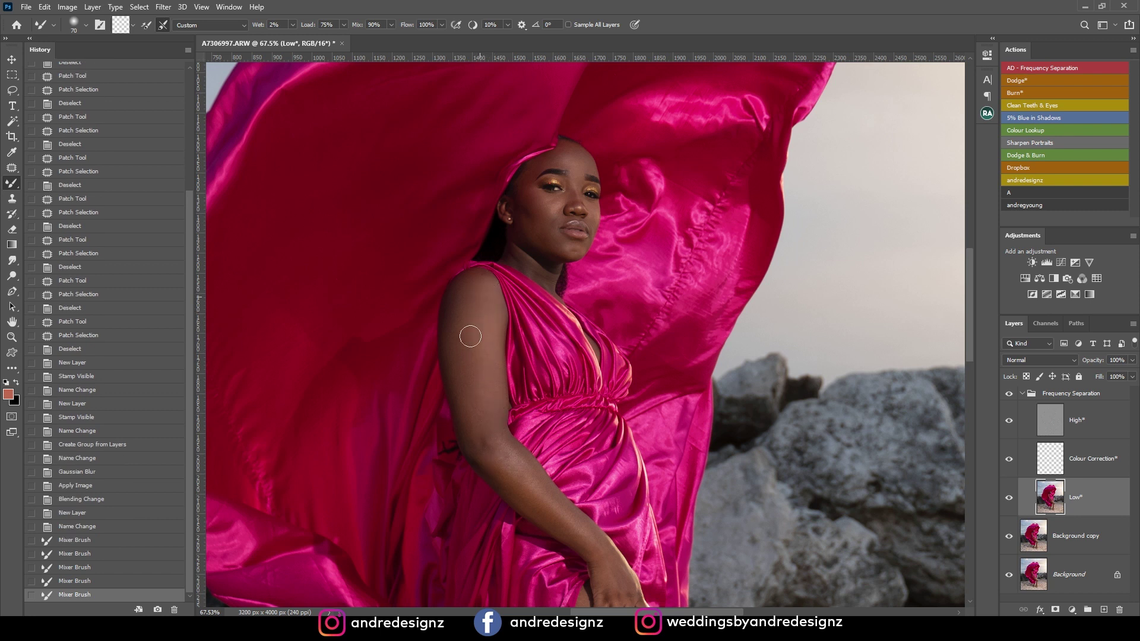
pyautogui.moveTo(457, 315)
pyautogui.mouseDown()
pyautogui.moveTo(473, 428)
pyautogui.moveTo(521, 471)
pyautogui.mouseUp()
# Step: Reduce the Mixer Brush to 50 px, blend the forearm tones down toward the wrist, and reset the colours to default black and white
pyautogui.press('[')
pyautogui.press('[')
pyautogui.moveTo(545, 505)
pyautogui.mouseDown()
pyautogui.moveTo(523, 501)
pyautogui.moveTo(527, 465)
pyautogui.mouseUp()
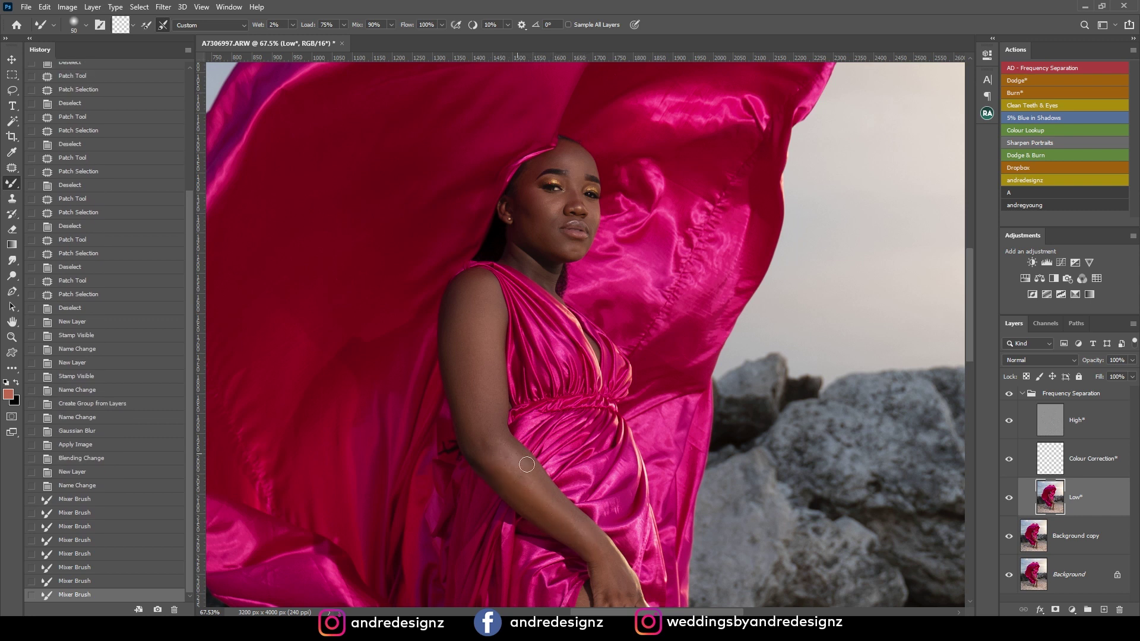
pyautogui.click(518, 469)
pyautogui.press('x')
pyautogui.moveTo(603, 563); pyautogui.dragTo(573, 518)
pyautogui.press('x')
pyautogui.press('d')
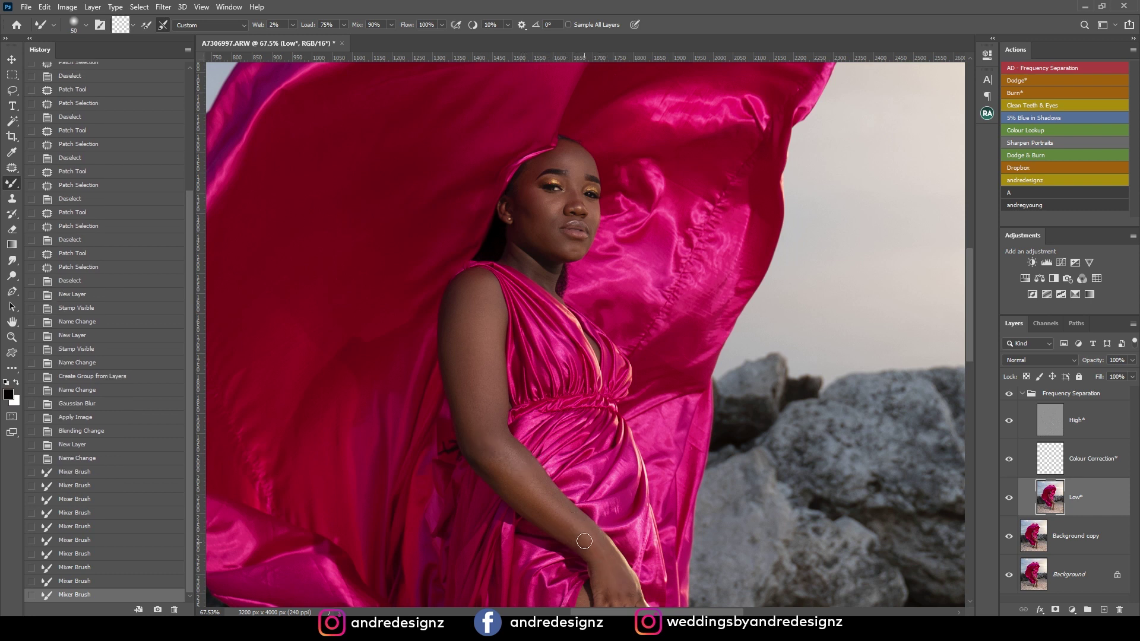
# Step: Blend the uneven tones around the elbow and upper forearm with more Mixer Brush strokes
pyautogui.moveTo(595, 537)
pyautogui.mouseDown()
pyautogui.moveTo(533, 487)
pyautogui.moveTo(499, 422)
pyautogui.mouseUp()
pyautogui.click(487, 407)
pyautogui.click(480, 384)
pyautogui.moveTo(442, 283); pyautogui.dragTo(471, 385)
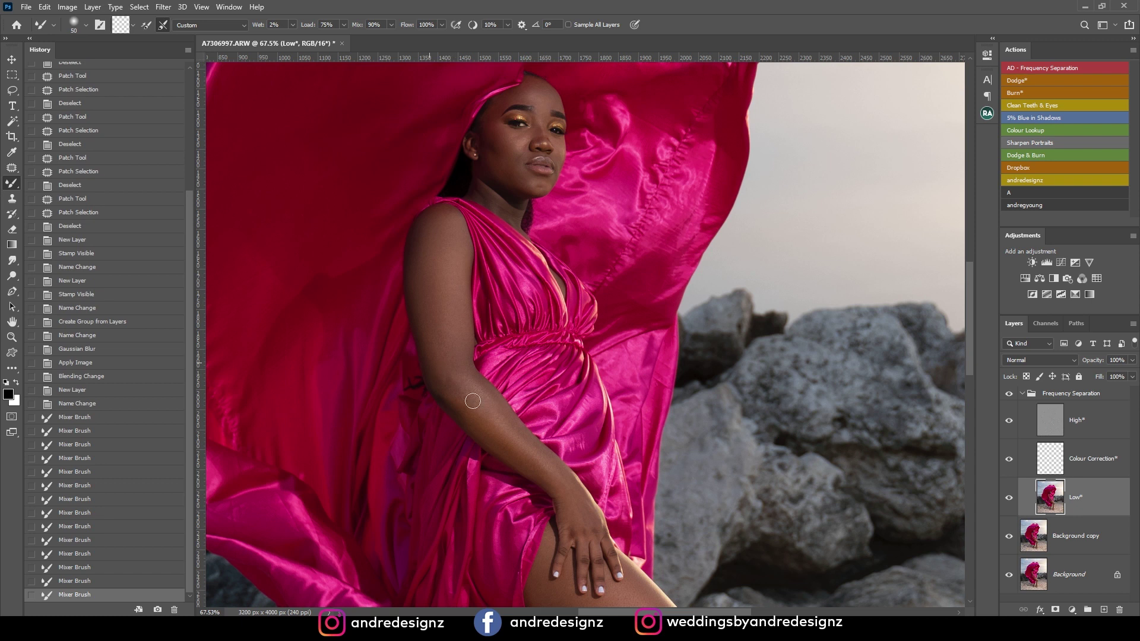
pyautogui.click(438, 347)
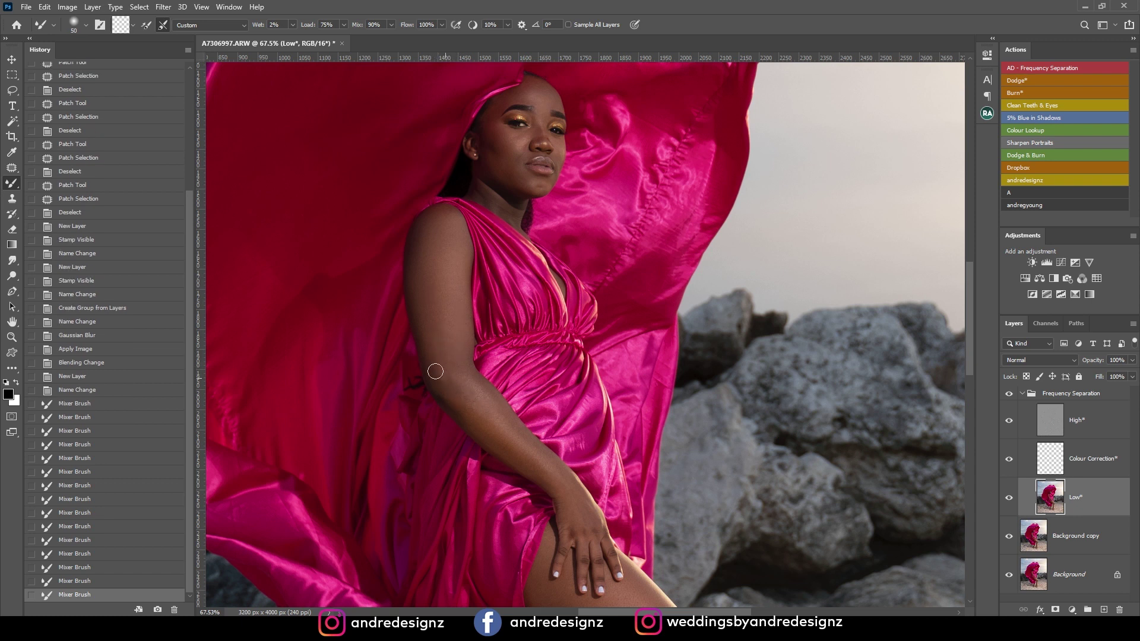
pyautogui.click(475, 400)
# Step: Smooth the lower forearm and the back of the hand with the Mixer Brush
pyautogui.moveTo(513, 415); pyautogui.dragTo(465, 299)
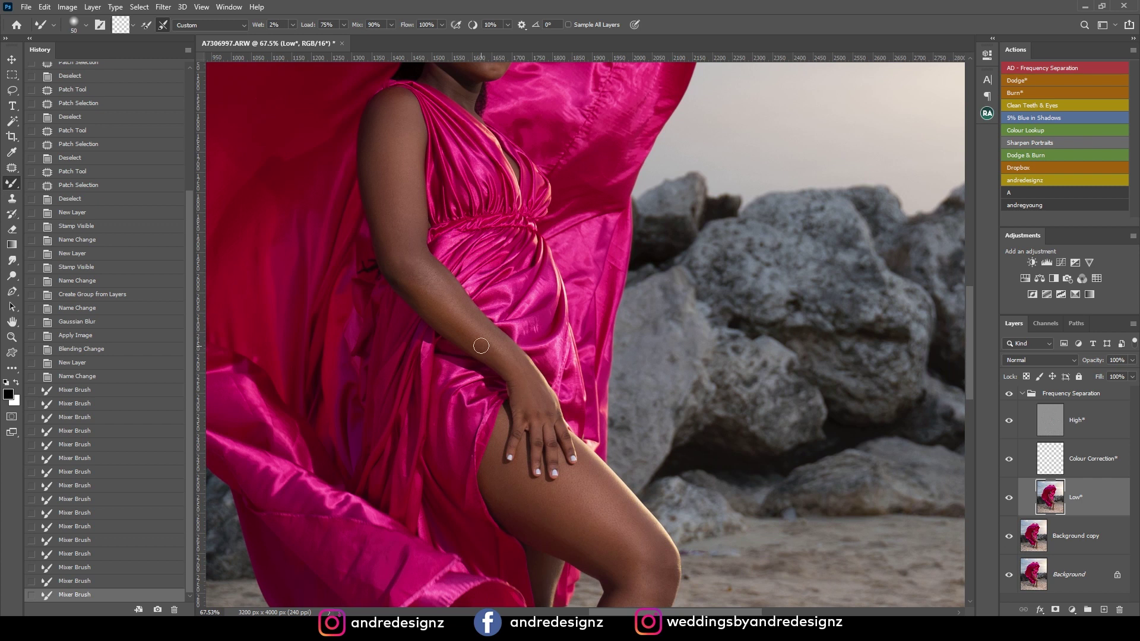
pyautogui.click(532, 389)
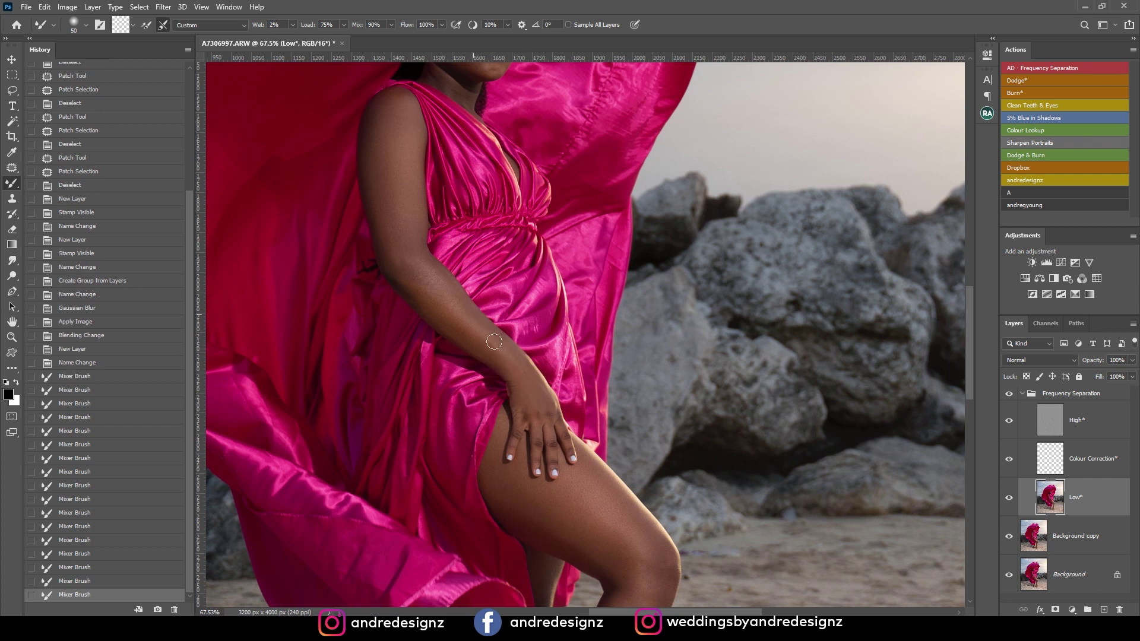
pyautogui.click(416, 278)
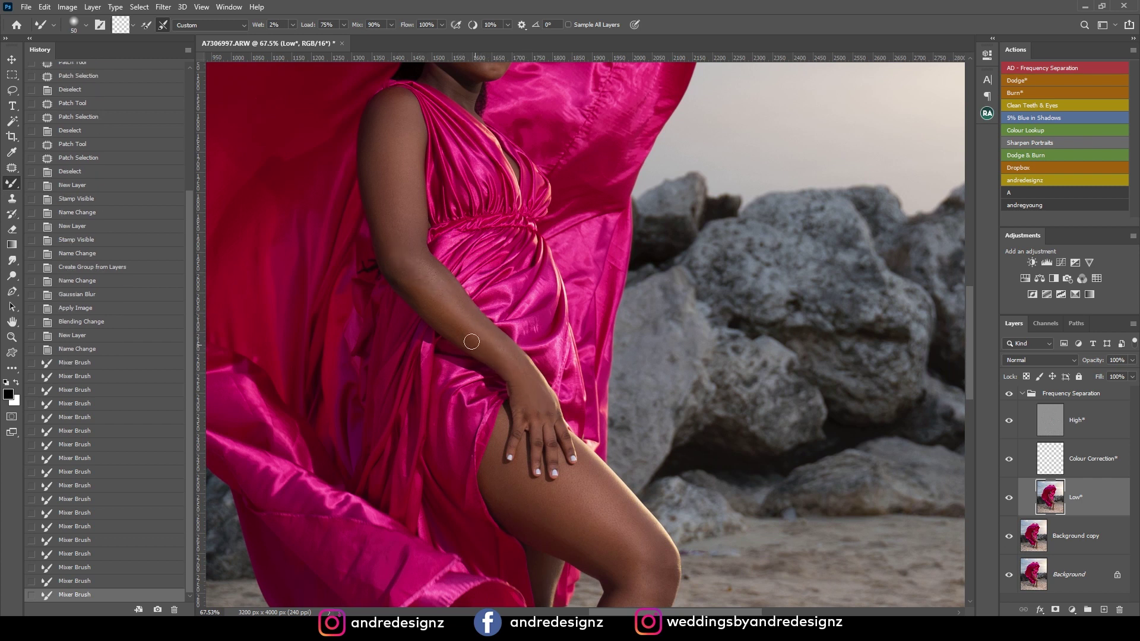
pyautogui.click(468, 339)
pyautogui.moveTo(514, 510); pyautogui.dragTo(413, 326)
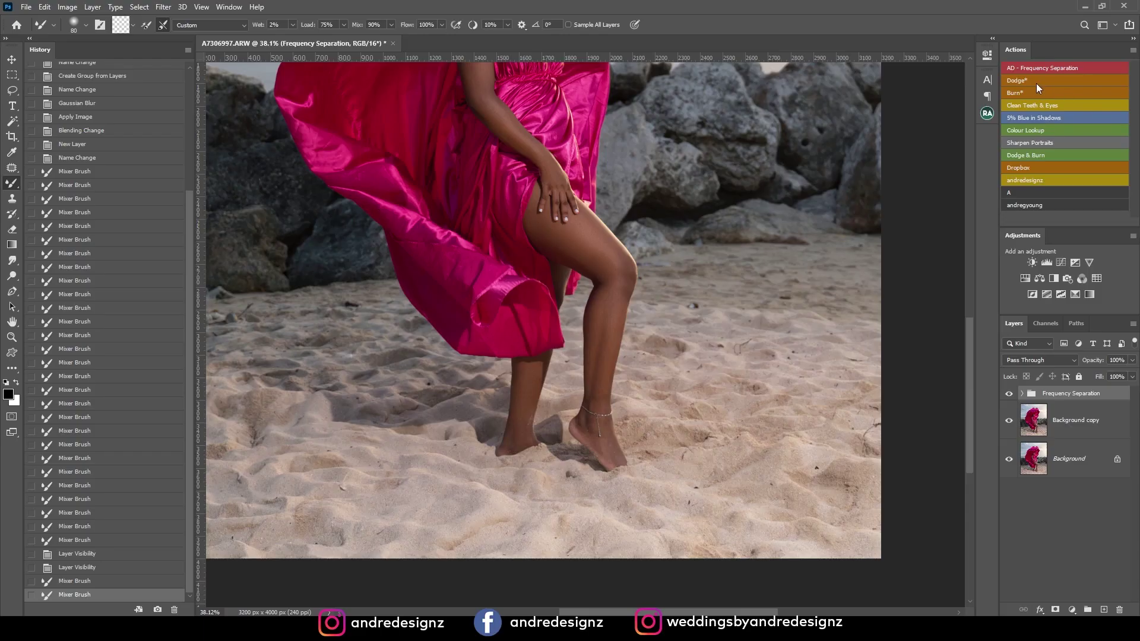
# Step: Add the Dodge* and Burn* levels layers with inverted masks by running their recorded actions
pyautogui.click(1035, 89)
pyautogui.scroll(2, 581, 275)
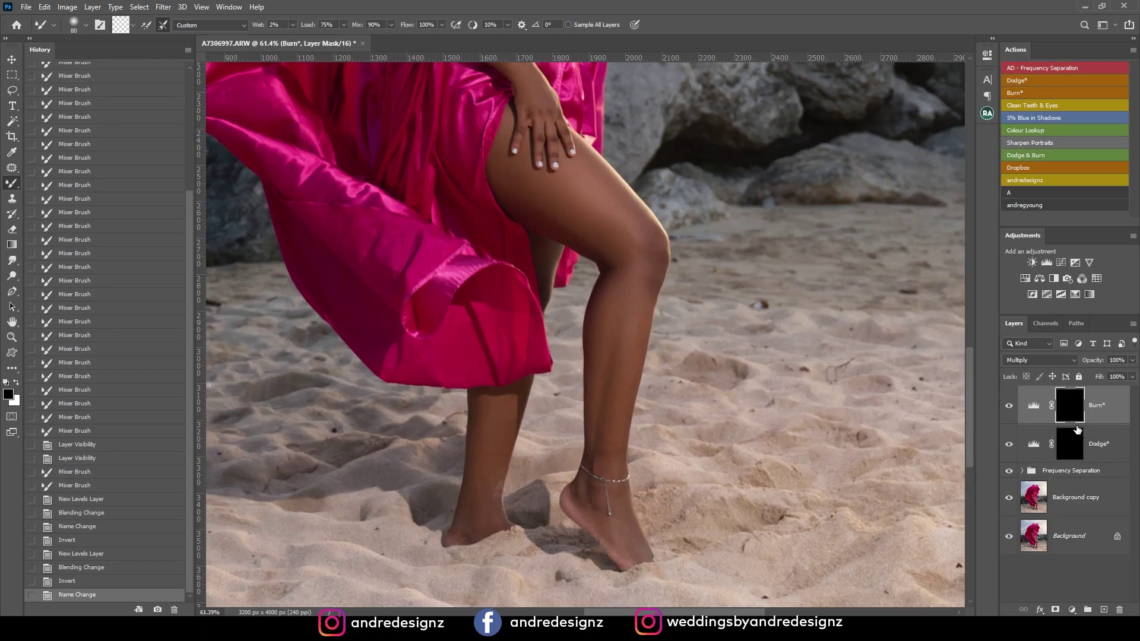
# Step: Target the Dodge* layer mask and set up a soft round Brush at 1% flow and 80 px
pyautogui.click(1076, 445)
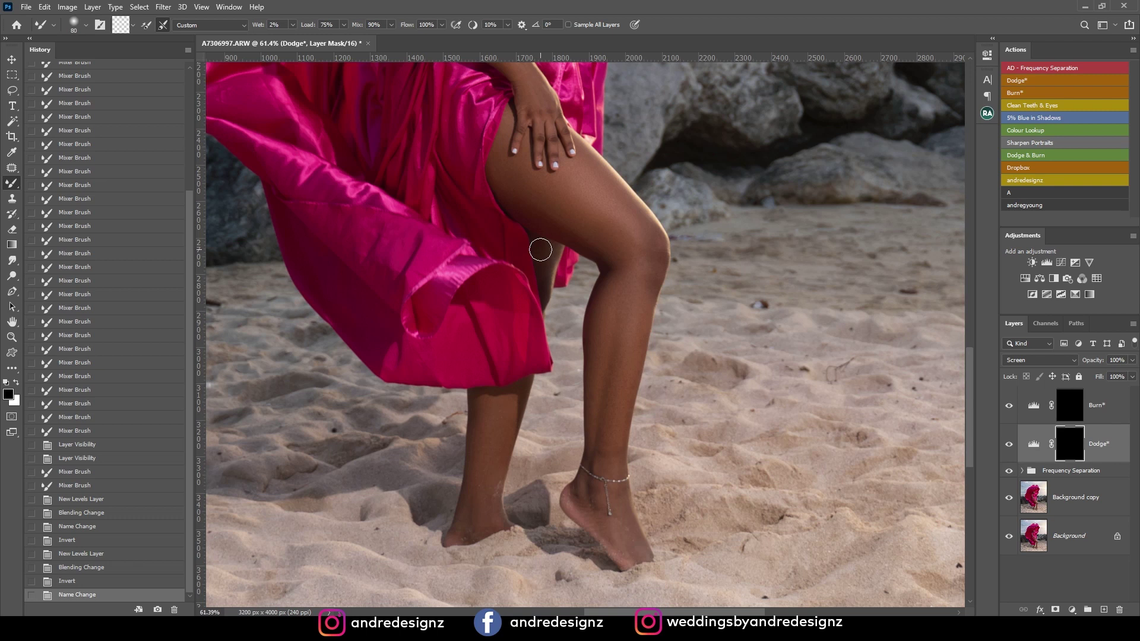
pyautogui.hotkey('shift', 'b')
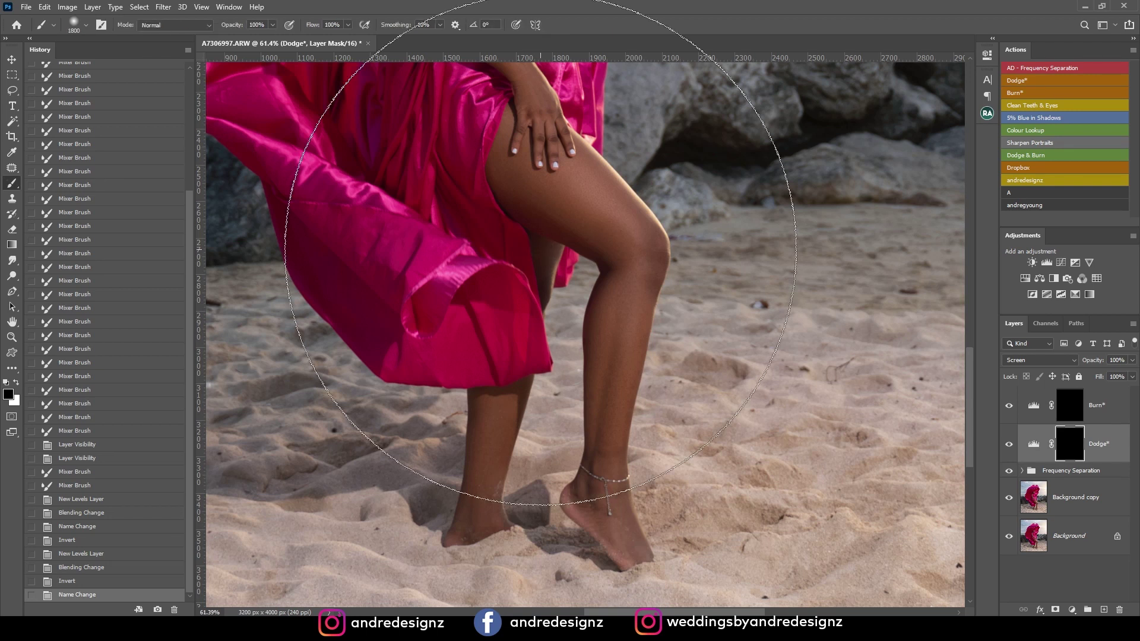
pyautogui.click(86, 27)
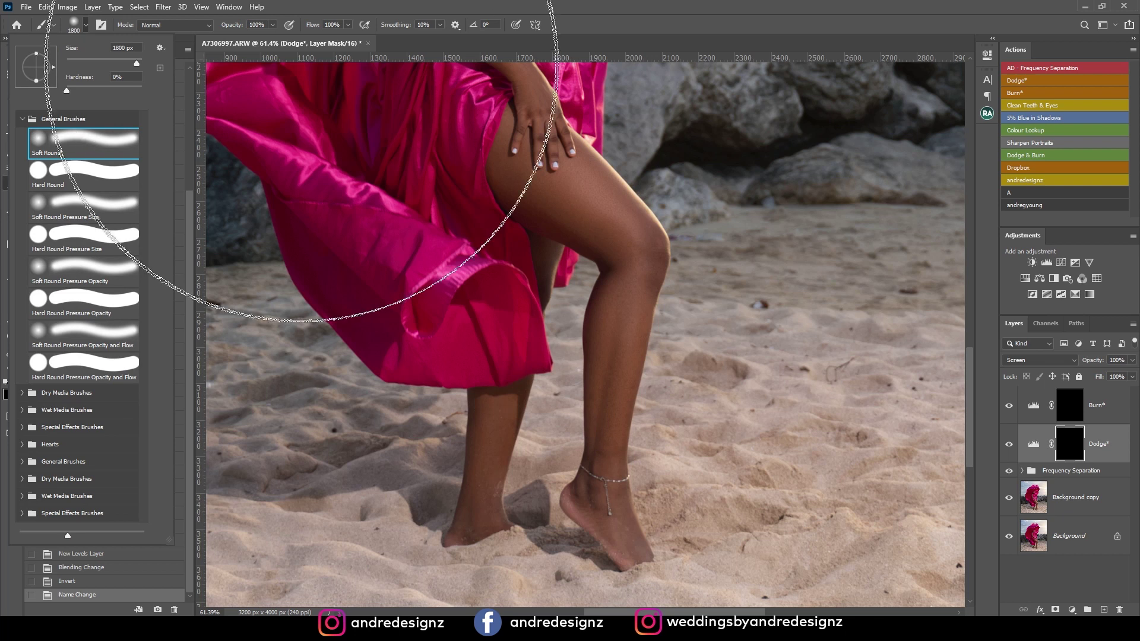
pyautogui.moveTo(348, 25)
pyautogui.mouseDown()
pyautogui.moveTo(350, 47)
pyautogui.moveTo(291, 52)
pyautogui.mouseUp()
pyautogui.click(367, 5)
pyautogui.press('[')
pyautogui.press('[')
pyautogui.press('[')
pyautogui.press('[')
pyautogui.press('[')
pyautogui.press('[')
pyautogui.press('[')
pyautogui.press('[')
pyautogui.press('[')
pyautogui.press('[')
pyautogui.press('[')
pyautogui.press('[')
pyautogui.press('[')
pyautogui.press('[')
pyautogui.press('[')
pyautogui.press('[')
pyautogui.press('[')
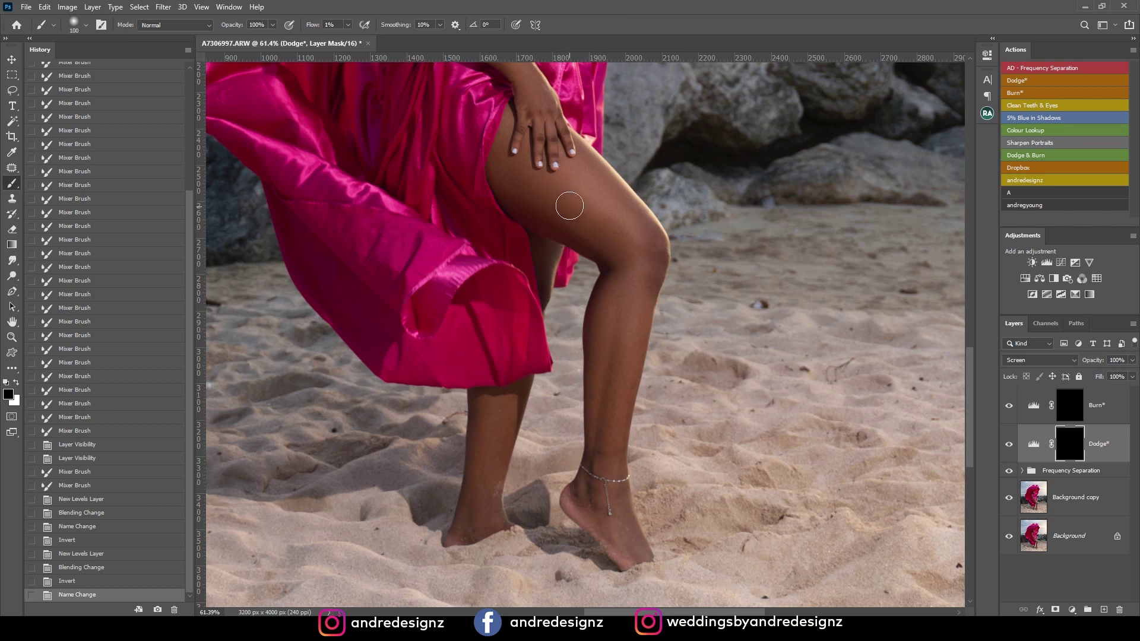
pyautogui.press('[')
pyautogui.press('[')
# Step: Switch the foreground colour to white and paint the Dodge* mask to brighten the highlights along the thigh, knee and shin
pyautogui.moveTo(560, 178); pyautogui.dragTo(617, 228)
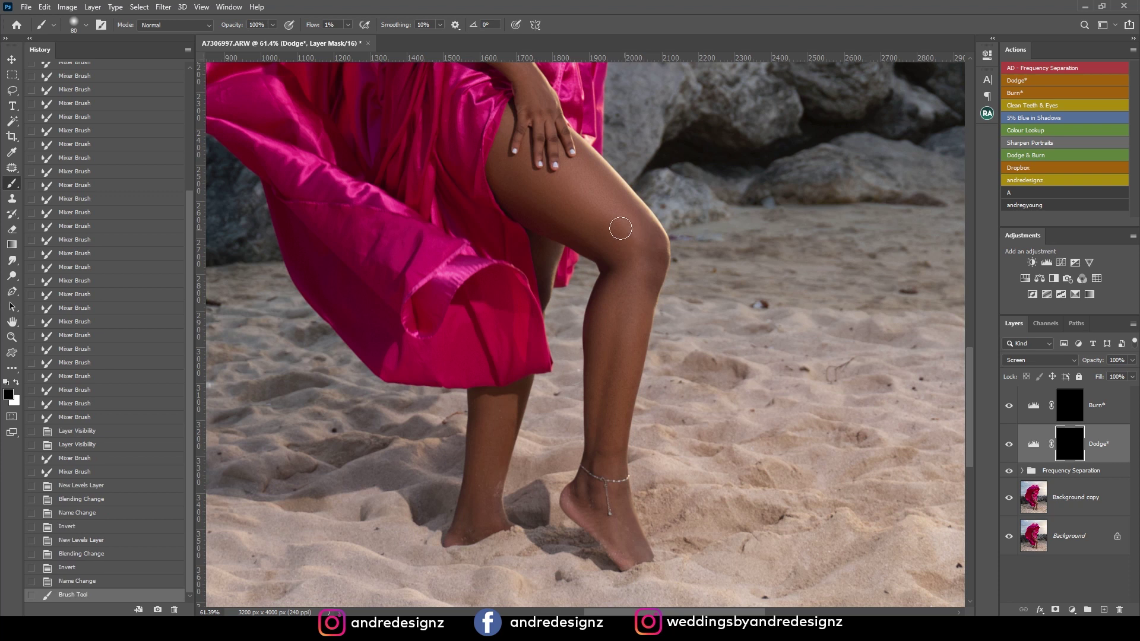
pyautogui.click(16, 384)
pyautogui.moveTo(572, 187); pyautogui.dragTo(615, 234)
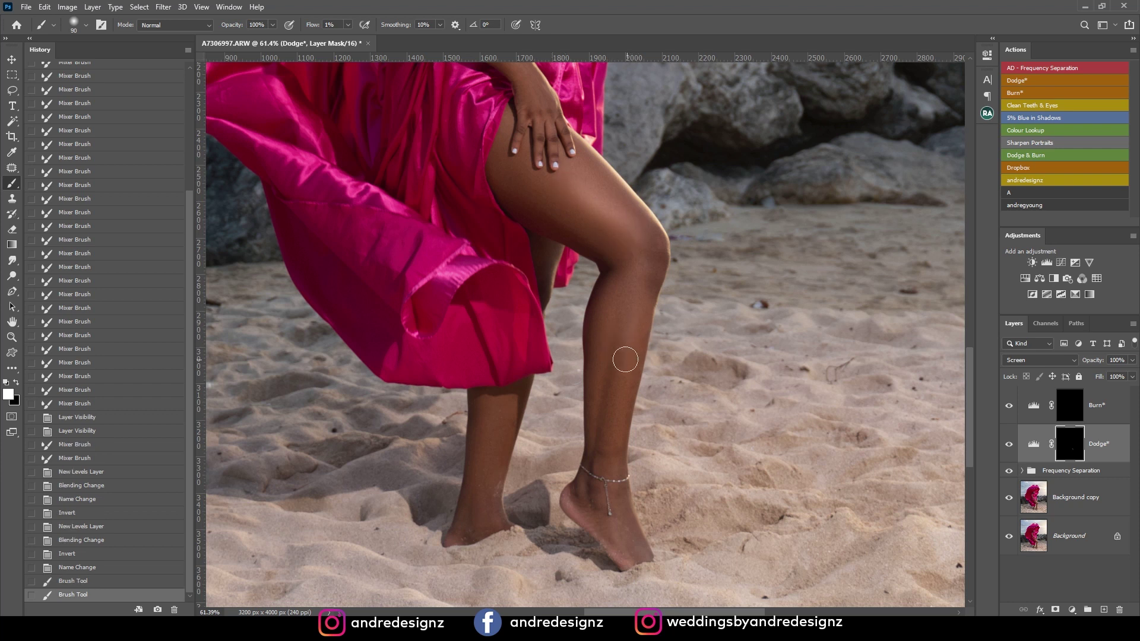
pyautogui.moveTo(639, 262); pyautogui.dragTo(618, 455)
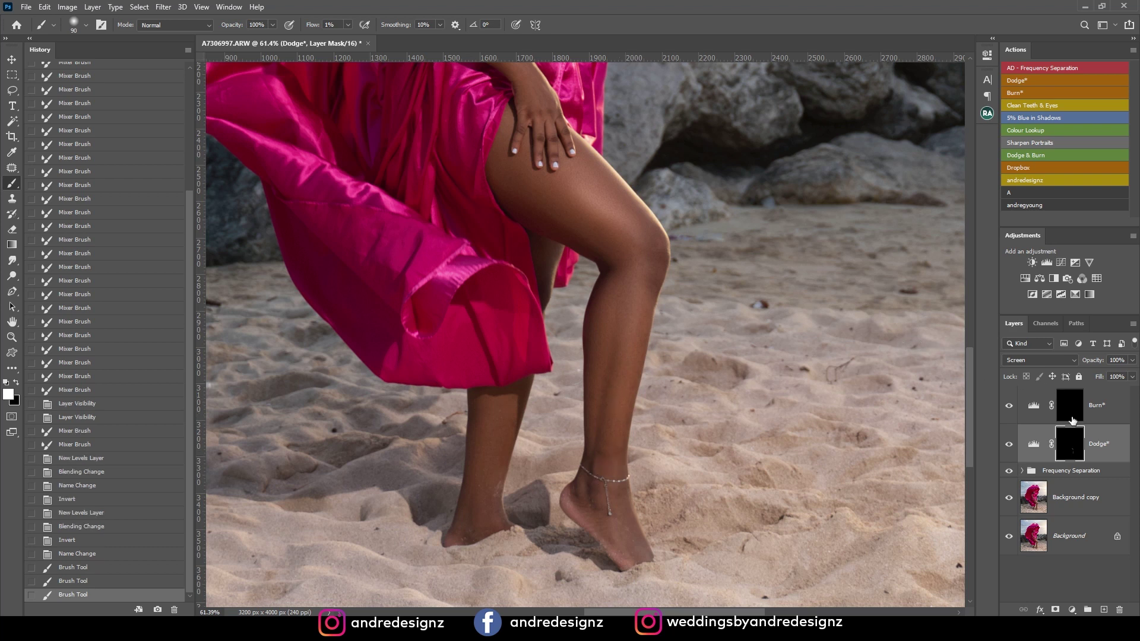
# Step: Paint the Burn* mask with a smaller white brush to deepen the shadows on the shin and thigh
pyautogui.click(1067, 408)
pyautogui.press('[')
pyautogui.press('[')
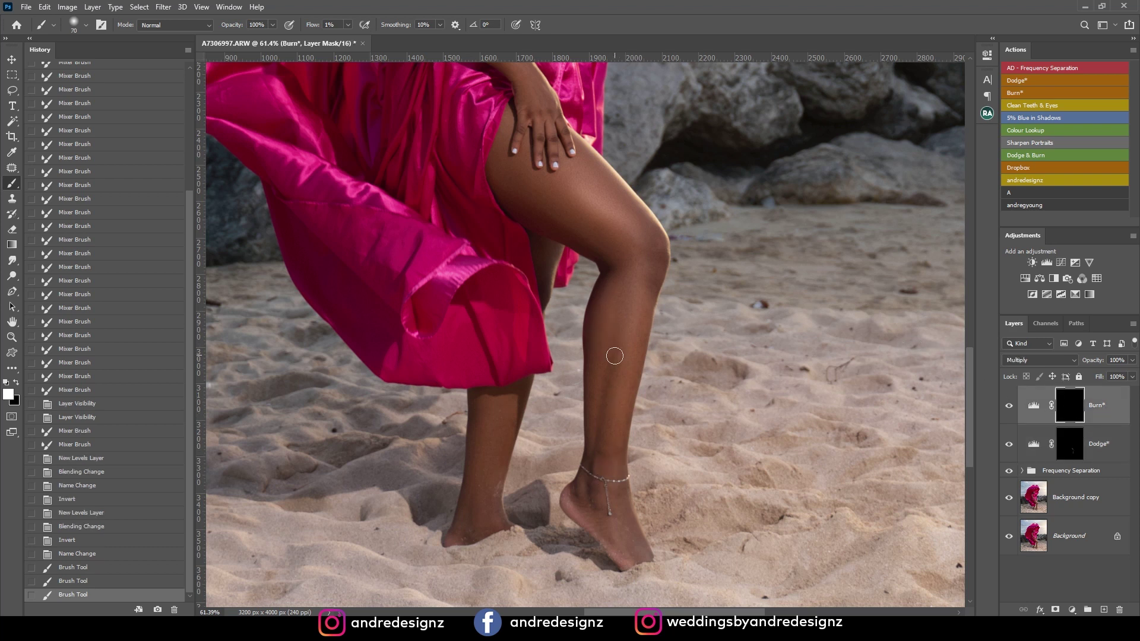
pyautogui.moveTo(609, 417); pyautogui.dragTo(616, 362)
pyautogui.moveTo(613, 307); pyautogui.dragTo(637, 321)
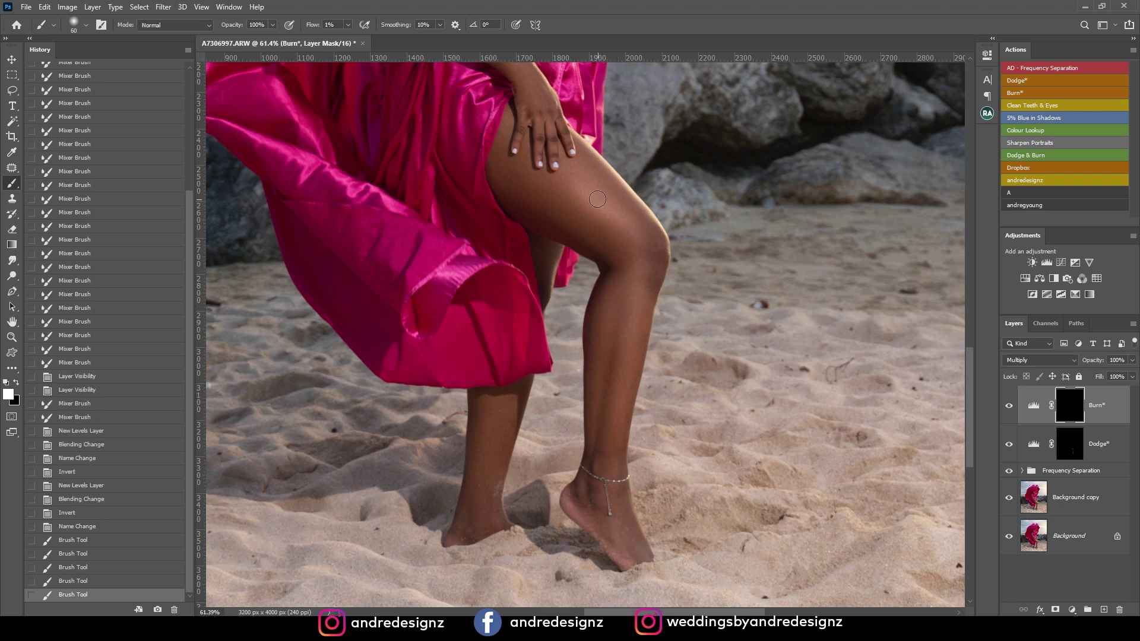
pyautogui.moveTo(577, 166); pyautogui.dragTo(557, 212)
pyautogui.moveTo(504, 183)
pyautogui.mouseDown()
pyautogui.moveTo(515, 213)
pyautogui.moveTo(606, 267)
pyautogui.mouseUp()
# Step: Step back one state in the history to remove the last burn stroke
pyautogui.scroll(-4, 672, 274)
pyautogui.scroll(-5, 673, 275)
pyautogui.scroll(5, 669, 393)
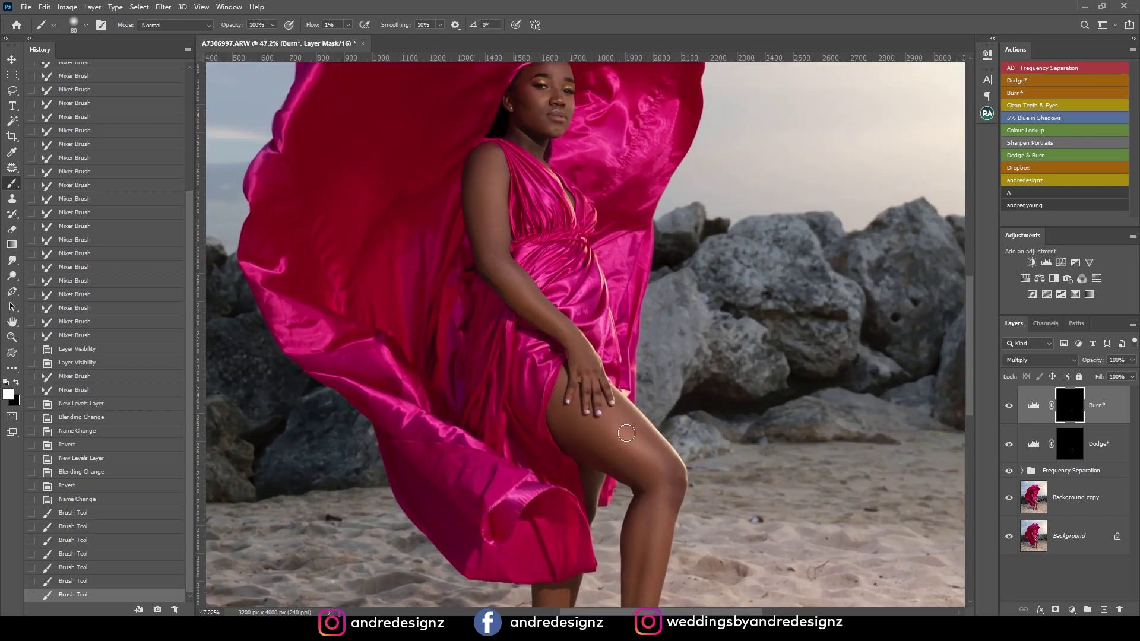
pyautogui.click(90, 583)
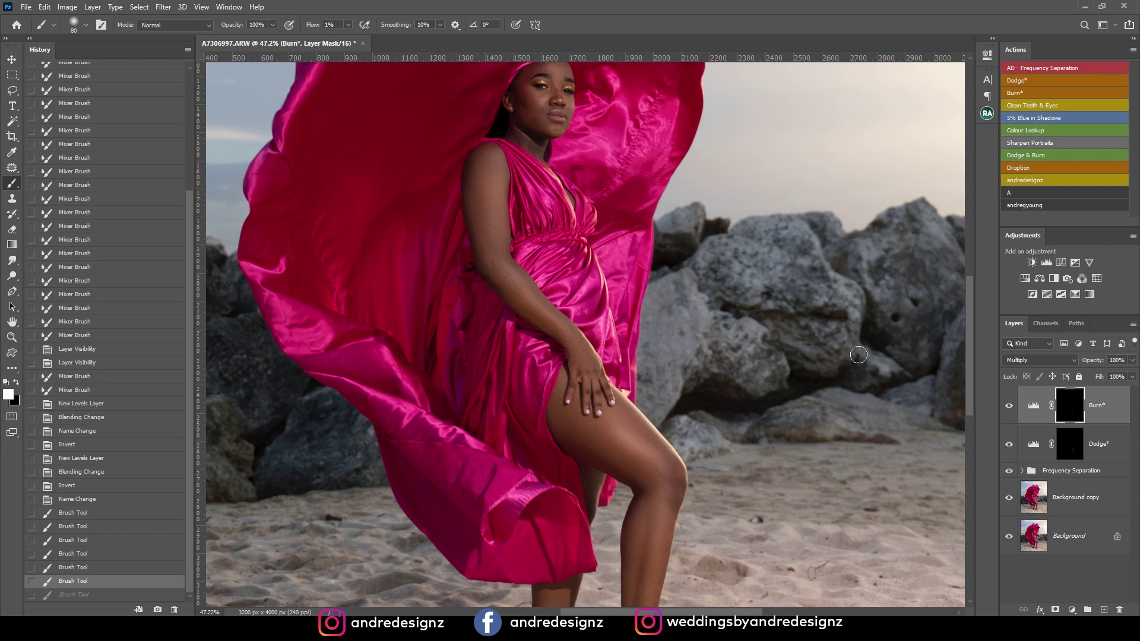
# Step: Paint the Dodge* mask to brighten the highlights along the arm from shoulder to forearm, enlarging the brush to 90 px
pyautogui.click(1076, 445)
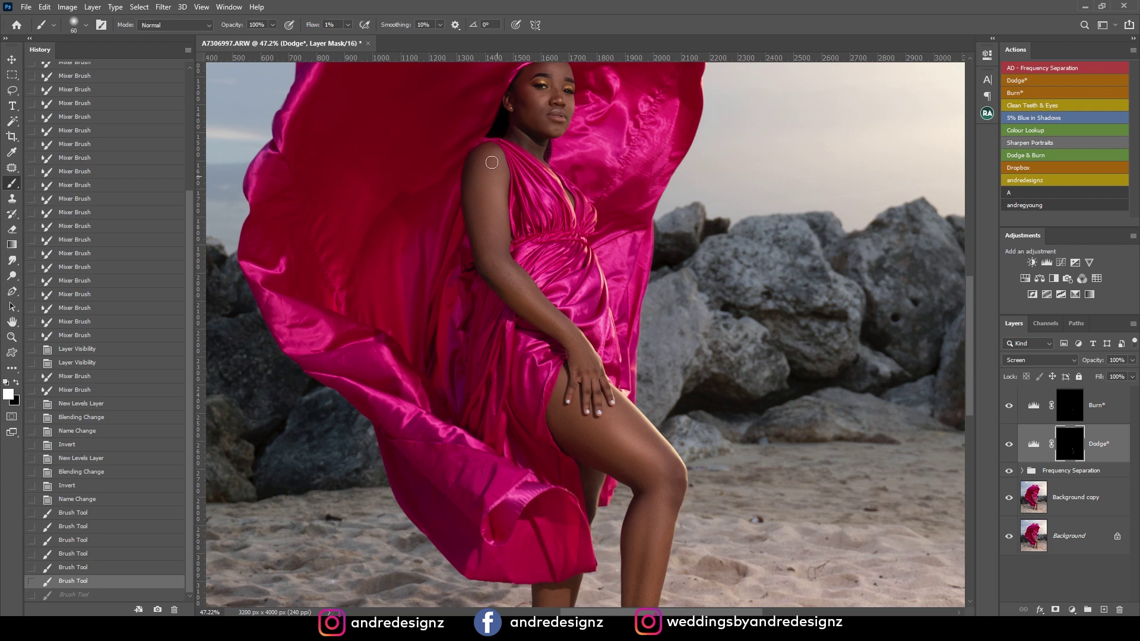
pyautogui.moveTo(492, 162); pyautogui.dragTo(504, 239)
pyautogui.moveTo(546, 312)
pyautogui.mouseDown()
pyautogui.moveTo(565, 333)
pyautogui.moveTo(544, 311)
pyautogui.mouseUp()
pyautogui.moveTo(499, 262)
pyautogui.mouseDown()
pyautogui.moveTo(479, 227)
pyautogui.moveTo(490, 190)
pyautogui.moveTo(491, 251)
pyautogui.moveTo(481, 158)
pyautogui.mouseUp()
pyautogui.press(']')
pyautogui.press(']')
pyautogui.press(']')
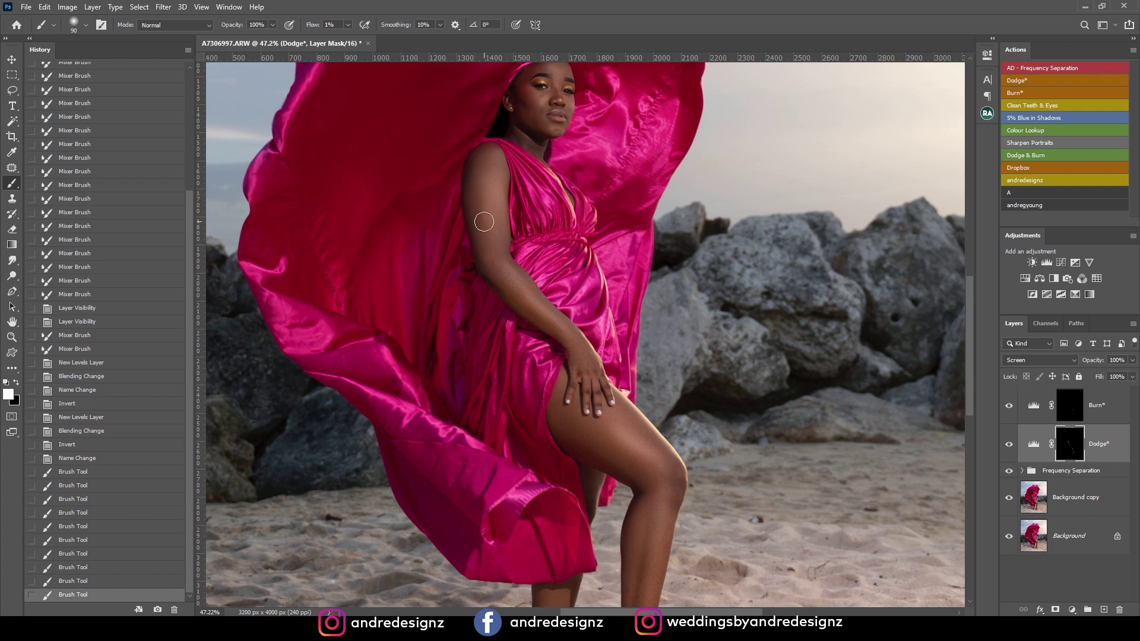
# Step: Brighten the highlights on the woman's cheek and nose on the Dodge* mask, reducing the brush to 25 px for fine areas
pyautogui.scroll(9, 481, 222)
pyautogui.moveTo(481, 101); pyautogui.dragTo(430, 270)
pyautogui.scroll(1, 430, 270)
pyautogui.scroll(2, 539, 366)
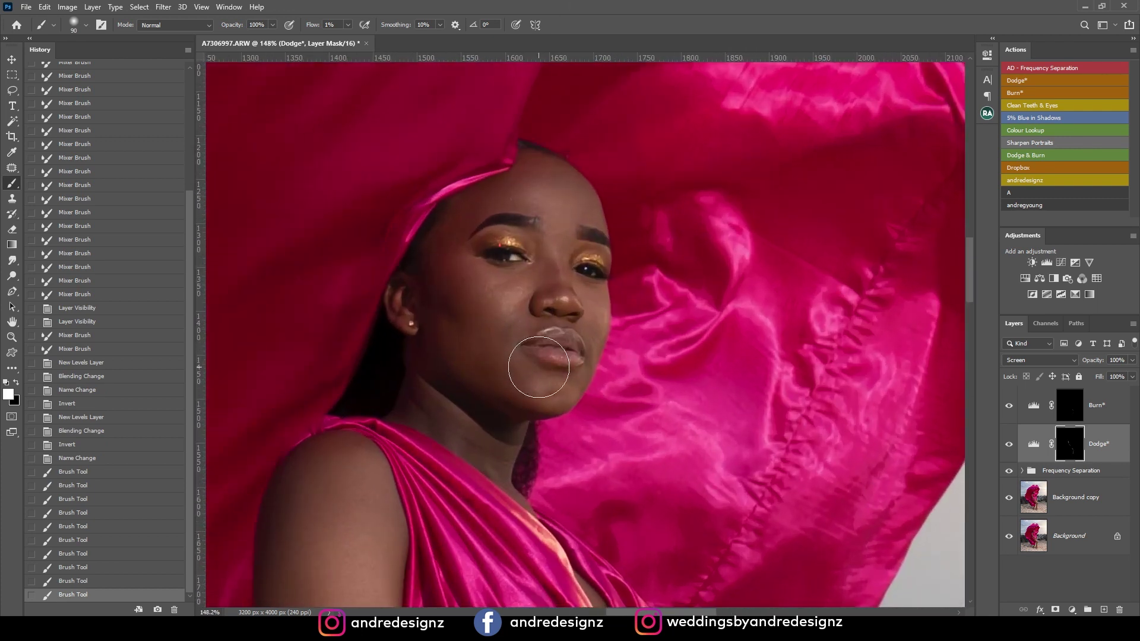
pyautogui.press('[')
pyautogui.press('[')
pyautogui.press('[')
pyautogui.press('[')
pyautogui.press('[')
pyautogui.press('[')
pyautogui.press('[')
pyautogui.moveTo(521, 286)
pyautogui.mouseDown()
pyautogui.moveTo(488, 290)
pyautogui.moveTo(514, 280)
pyautogui.moveTo(502, 284)
pyautogui.moveTo(517, 291)
pyautogui.moveTo(497, 303)
pyautogui.moveTo(515, 281)
pyautogui.moveTo(572, 271)
pyautogui.moveTo(561, 266)
pyautogui.moveTo(572, 288)
pyautogui.mouseUp()
pyautogui.press('[')
pyautogui.press('[')
pyautogui.press('[')
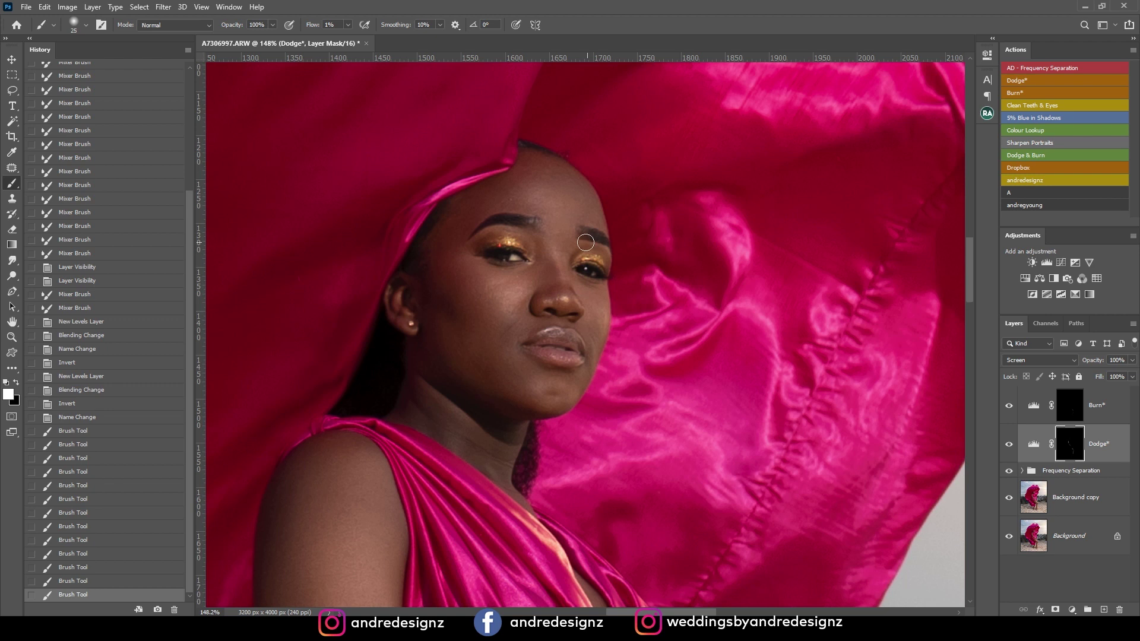
# Step: Dodge the area between the eyes, the forehead, chin and cheek with a 35 px brush
pyautogui.press(']')
pyautogui.press(']')
pyautogui.press(']')
pyautogui.moveTo(562, 249); pyautogui.dragTo(565, 238)
pyautogui.moveTo(542, 190); pyautogui.dragTo(553, 189)
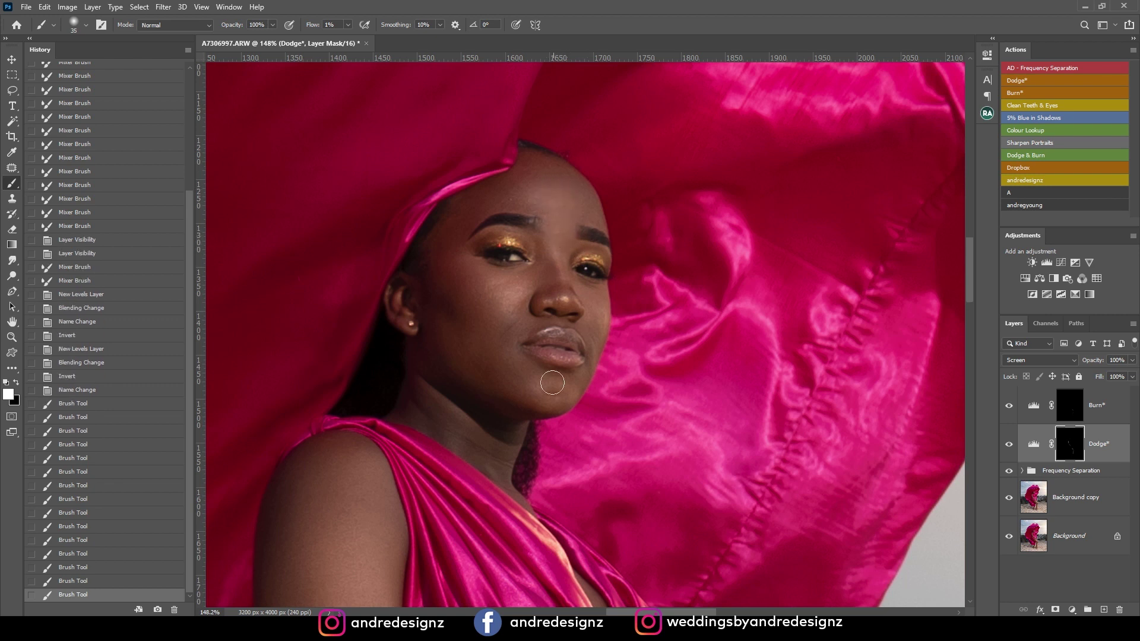
pyautogui.moveTo(522, 378); pyautogui.dragTo(525, 383)
pyautogui.moveTo(481, 323)
pyautogui.mouseDown()
pyautogui.moveTo(499, 291)
pyautogui.moveTo(522, 303)
pyautogui.moveTo(504, 282)
pyautogui.moveTo(482, 279)
pyautogui.mouseUp()
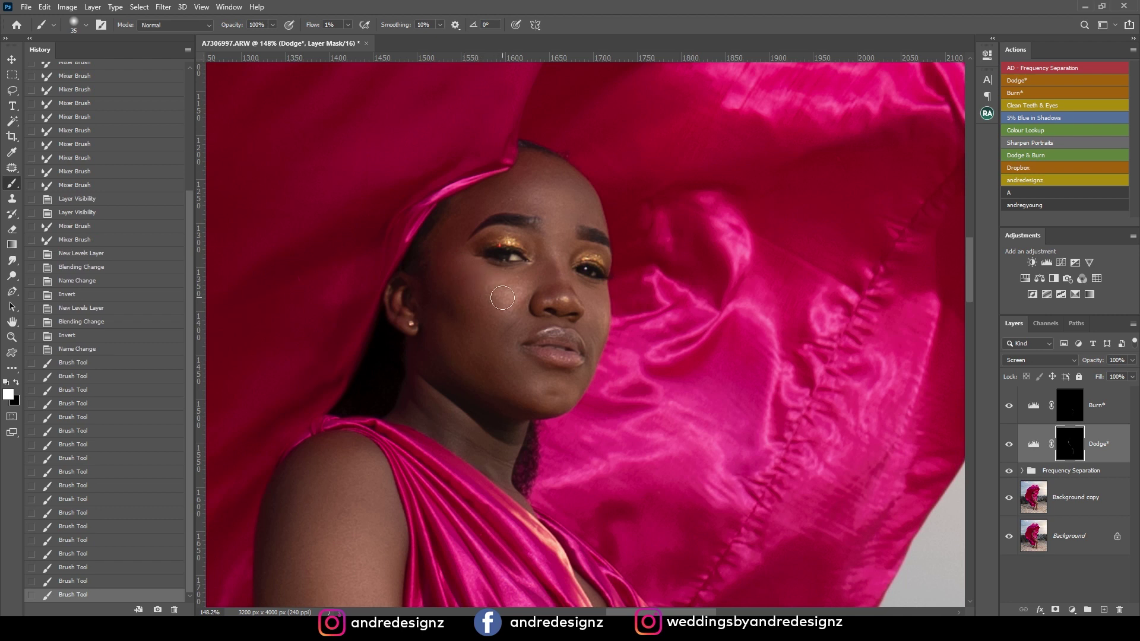
# Step: Stamp all visible layers into a new layer above Burn* and duplicate the stamped layer
pyautogui.scroll(-5, 497, 292)
pyautogui.scroll(-10, 552, 351)
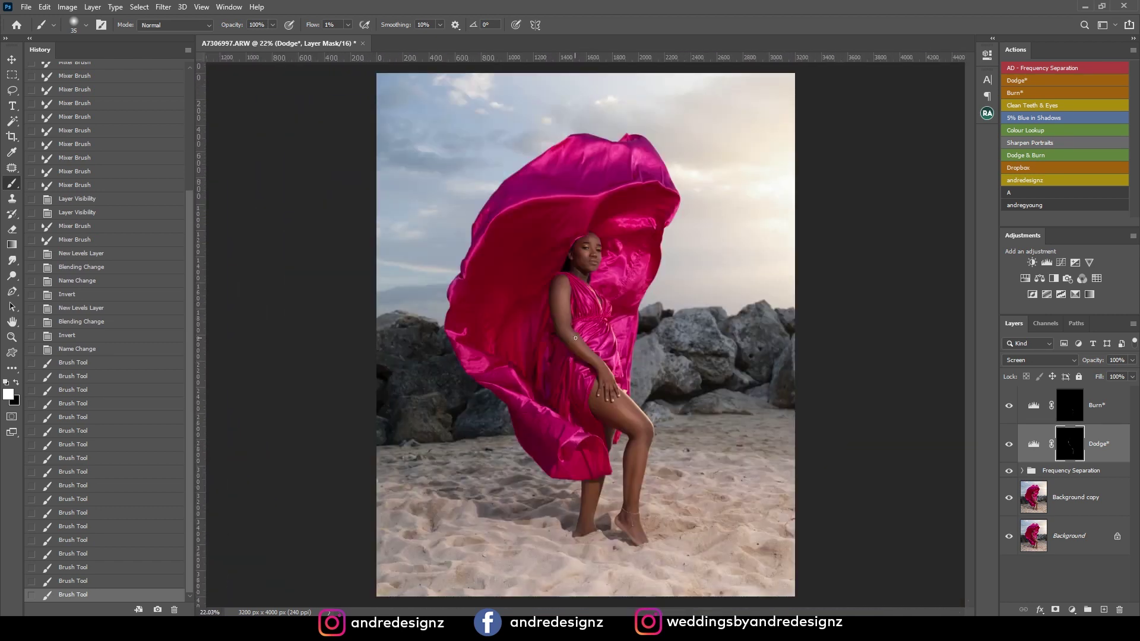
pyautogui.hotkey('ctrl', '-')
pyautogui.hotkey('ctrl', '0')
pyautogui.click(1094, 410)
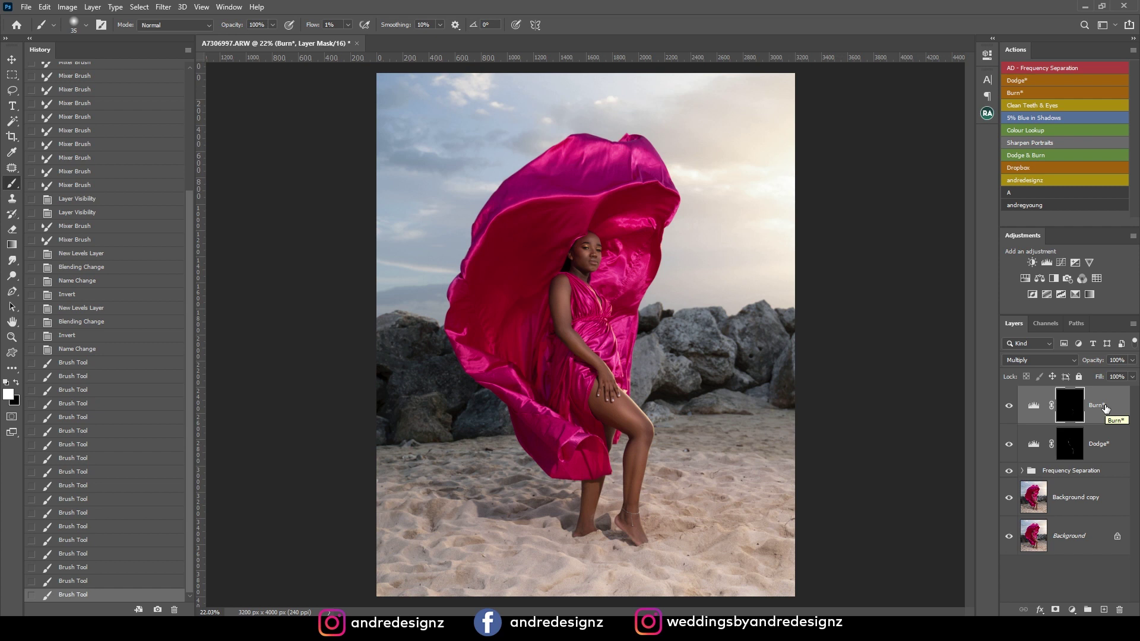
pyautogui.hotkey('ctrl', 'shift', 'alt', 'e')
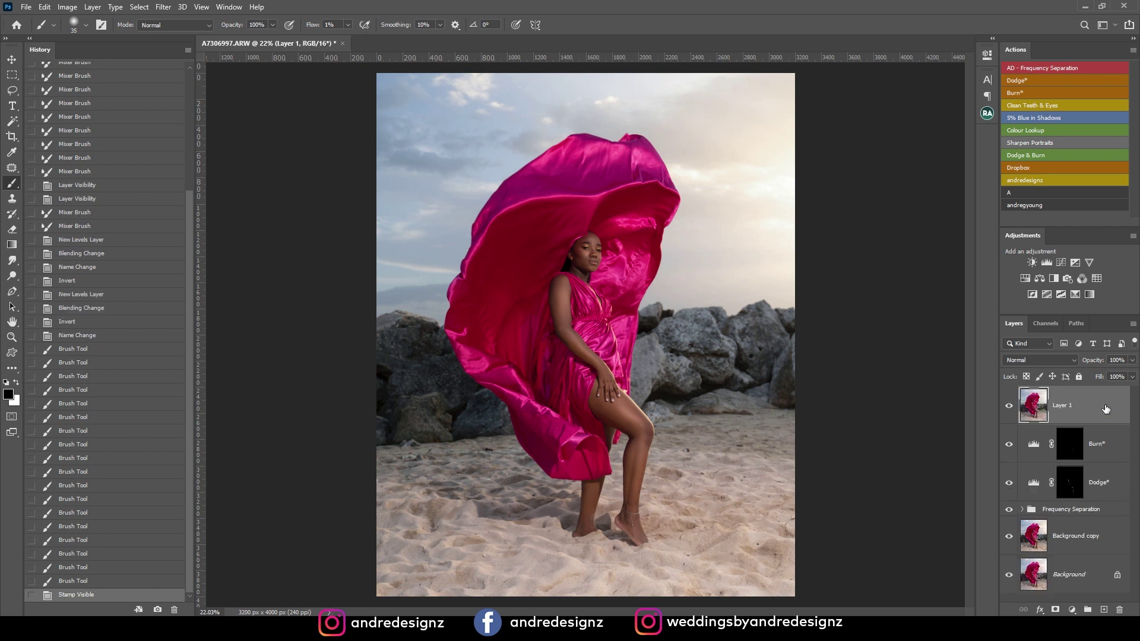
pyautogui.hotkey('ctrl', 'j')
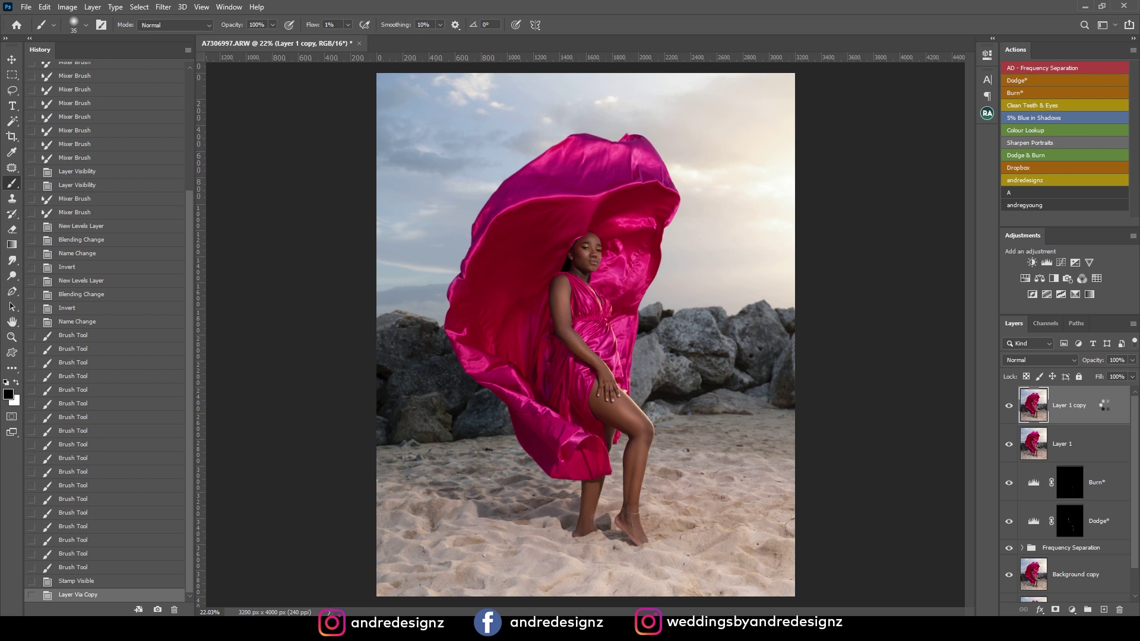
# Step: Open the duplicated layer in the Camera Raw Filter and show its presets with a side-by-side before/after view
pyautogui.hotkey('ctrl', 'shift', 'a')
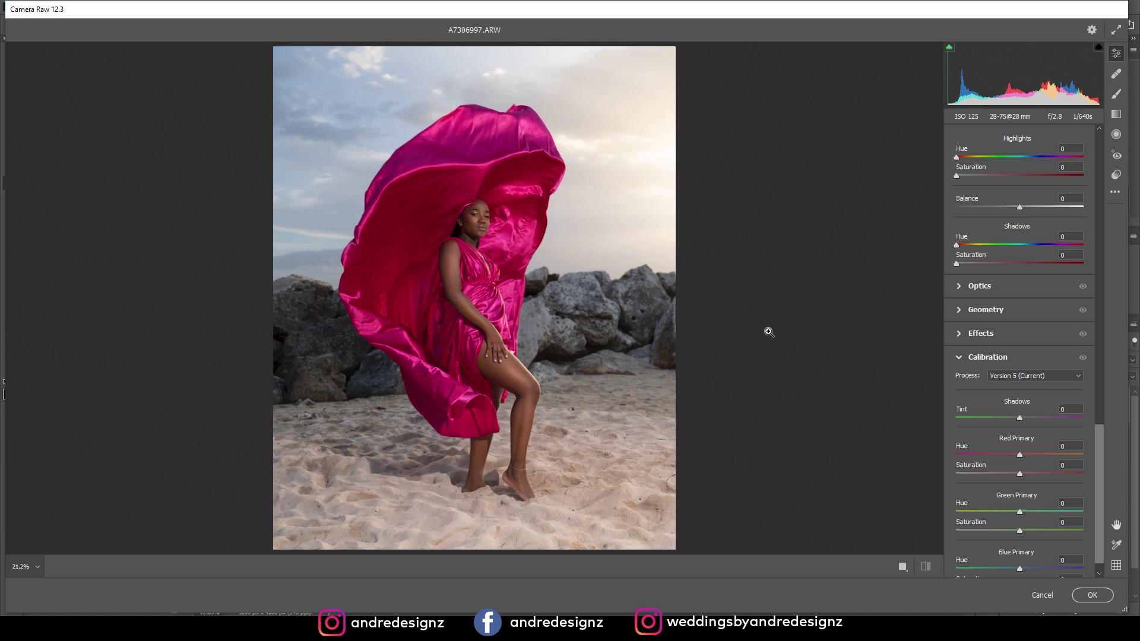
pyautogui.click(1116, 175)
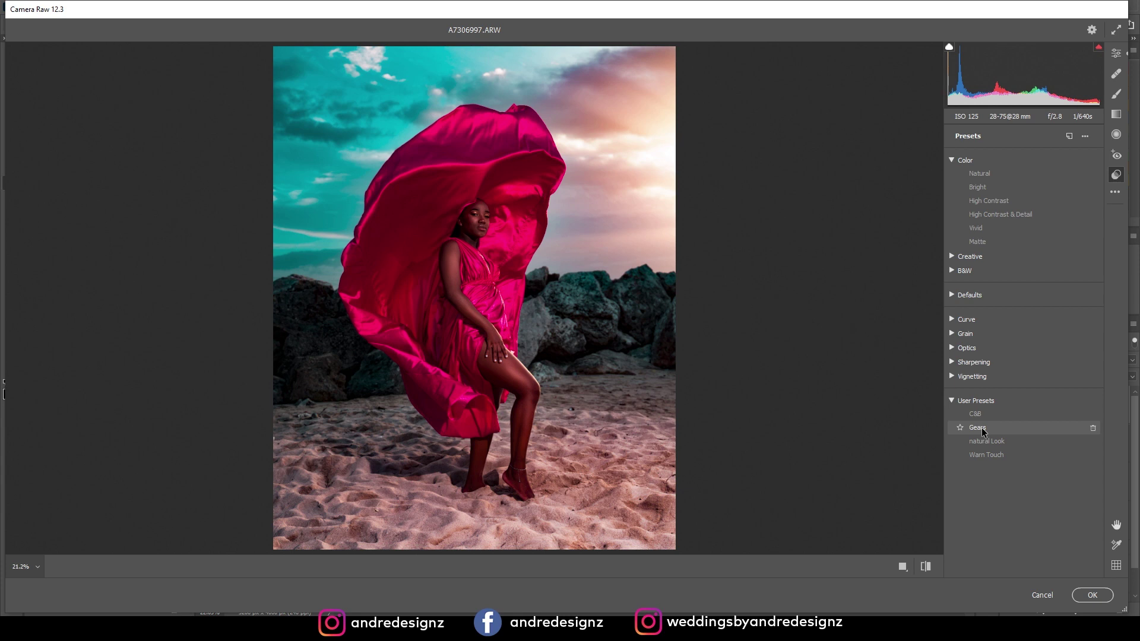
pyautogui.click(906, 567)
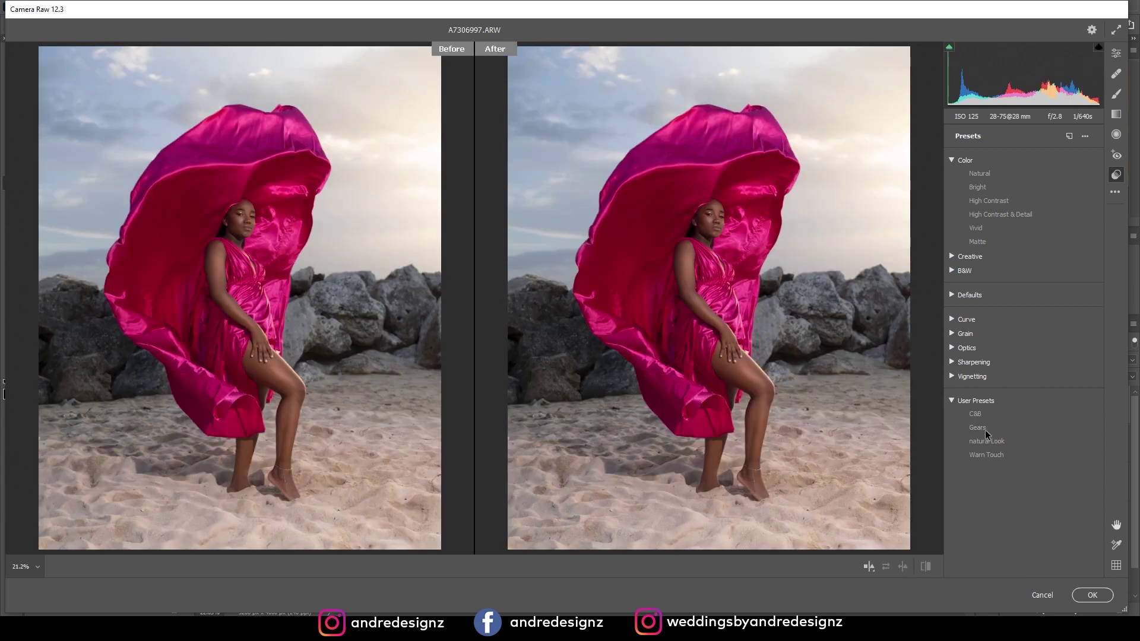
# Step: Delete the C&B preset from the user presets
pyautogui.click(985, 430)
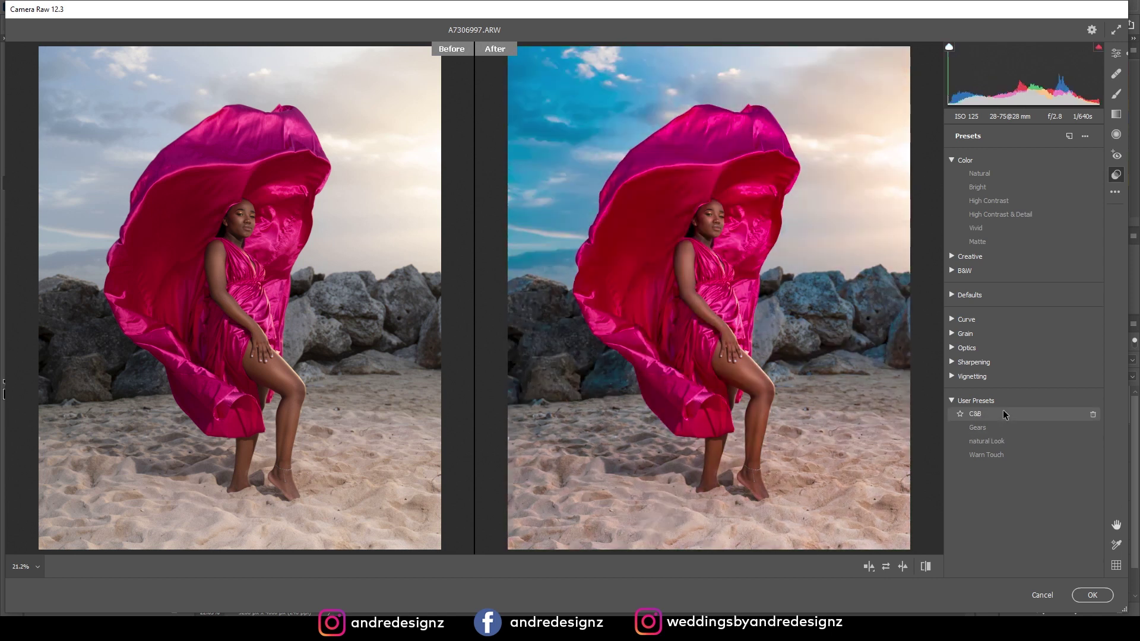
pyautogui.click(1092, 414)
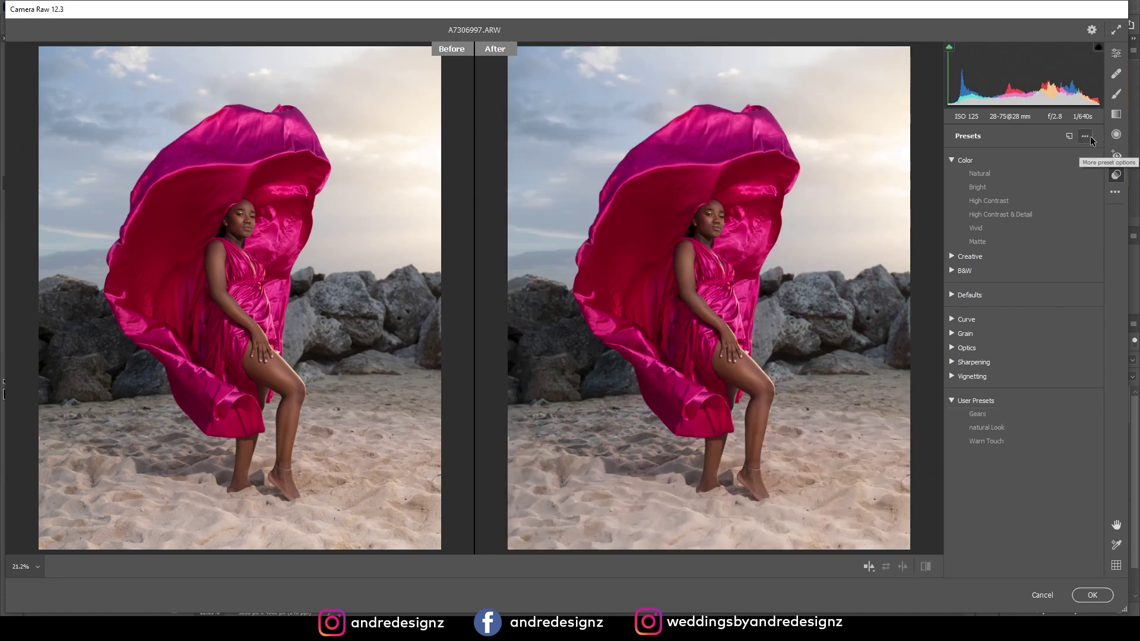
pyautogui.click(1115, 193)
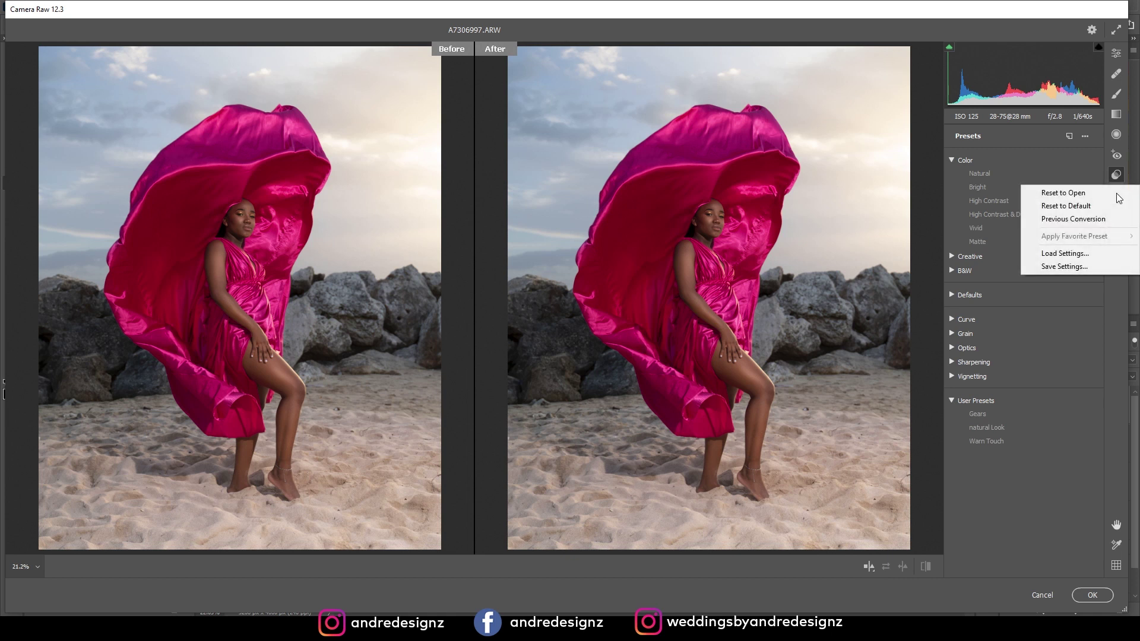
pyautogui.click(1093, 254)
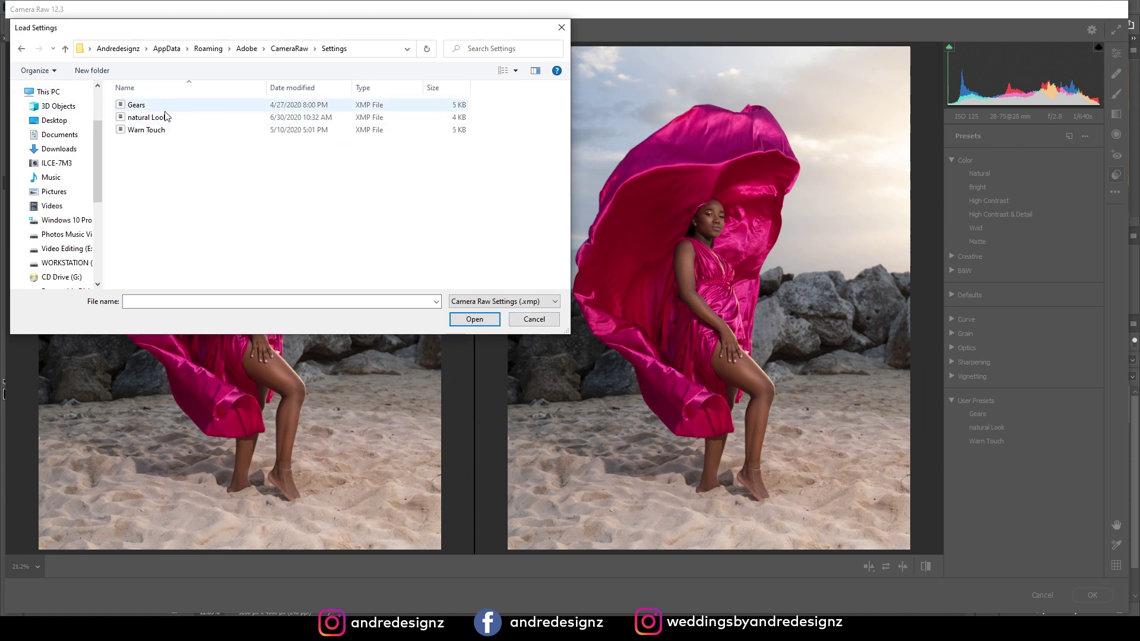
pyautogui.click(149, 107)
pyautogui.click(523, 323)
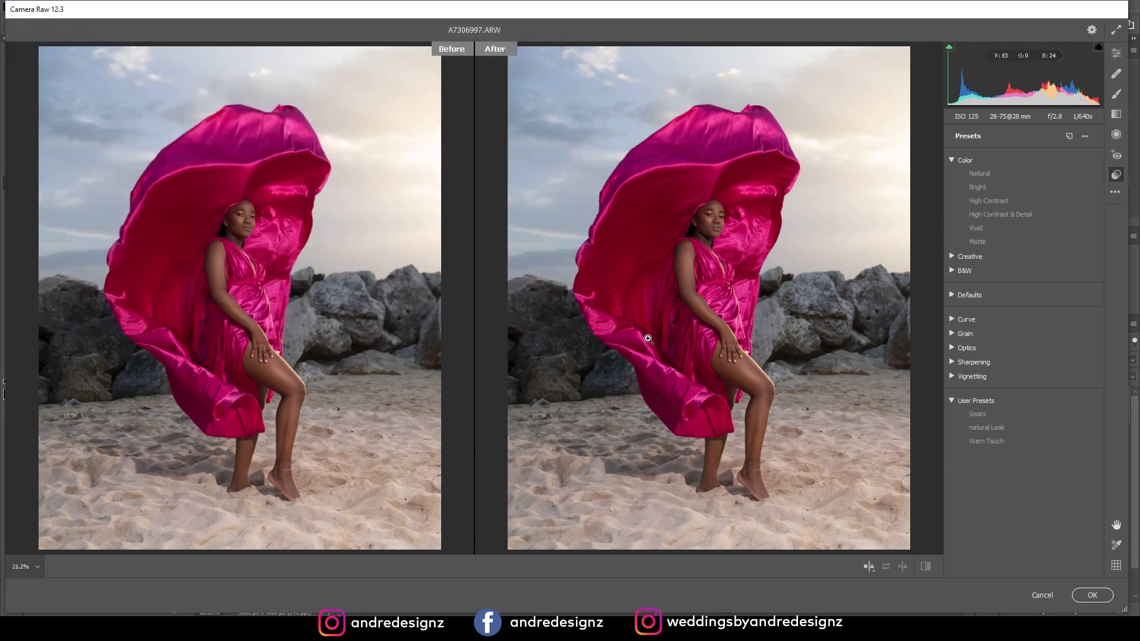
# Step: Apply the Gears user preset and add the Bright colour preset on top of it
pyautogui.click(995, 415)
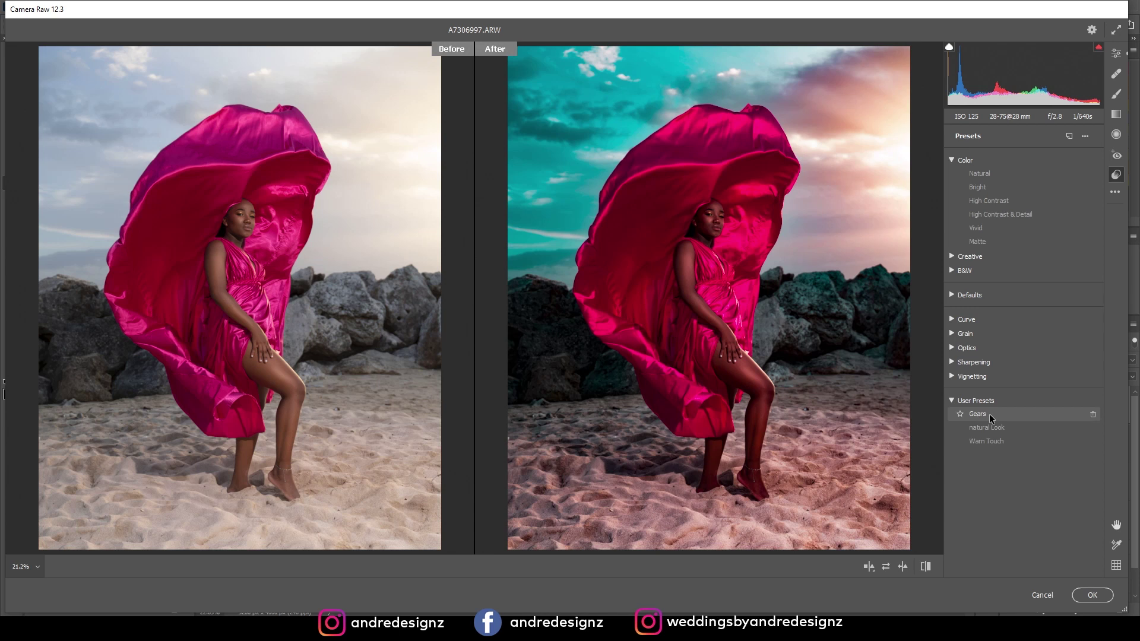
pyautogui.click(990, 415)
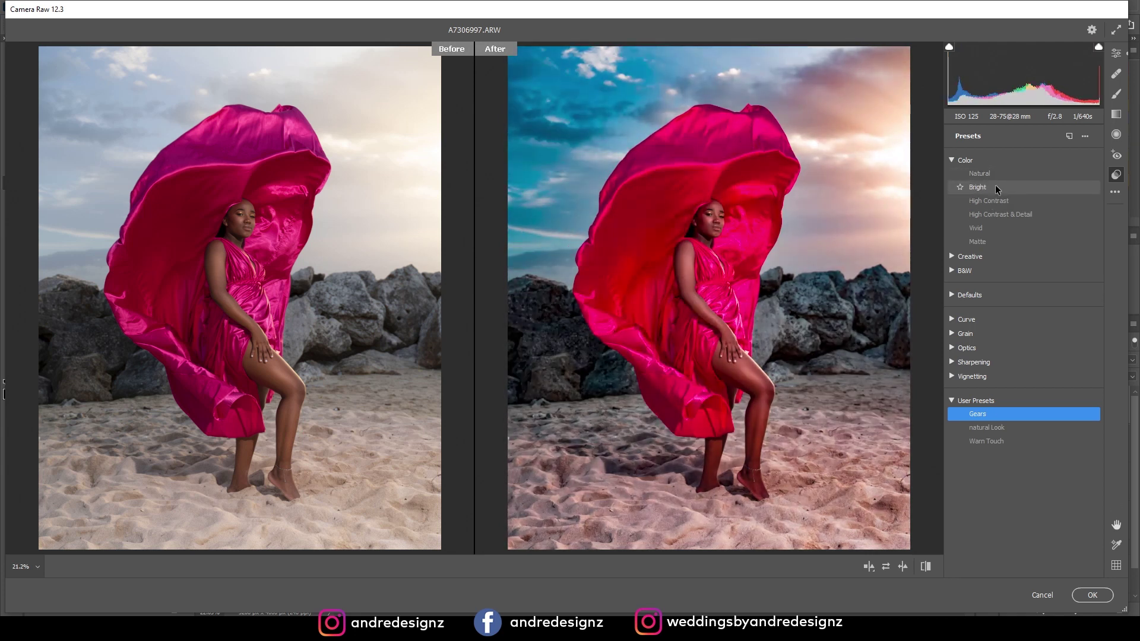
pyautogui.click(997, 189)
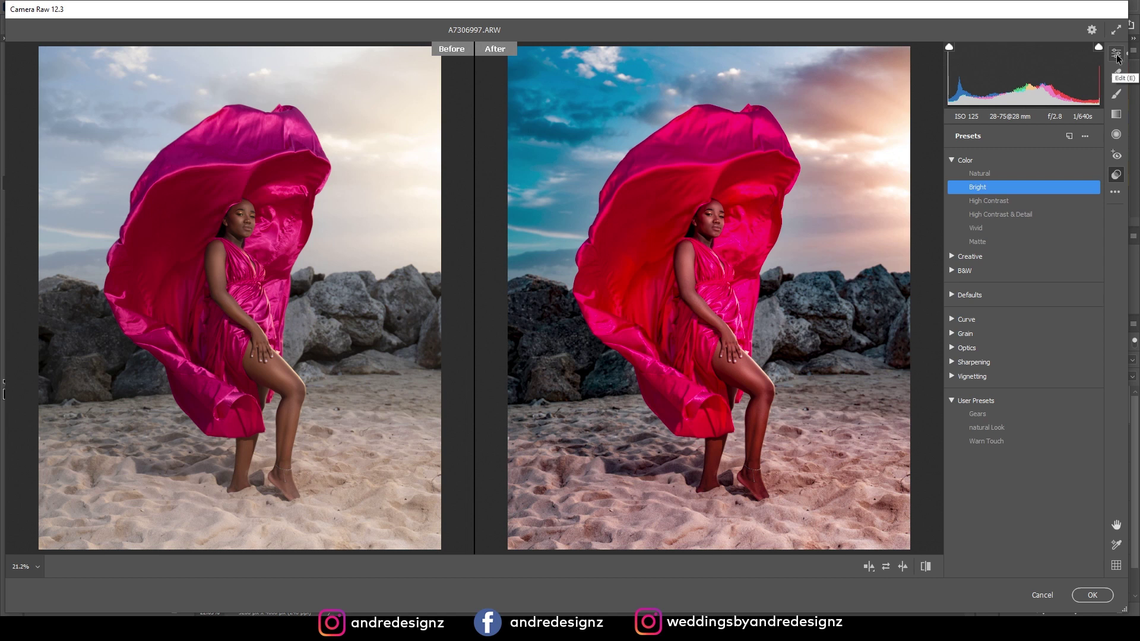
# Step: Set Dehaze to +66 and Contrast to +29 in the basic adjustments and apply the Camera Raw Filter
pyautogui.click(1122, 56)
pyautogui.moveTo(1097, 455); pyautogui.dragTo(1131, 149)
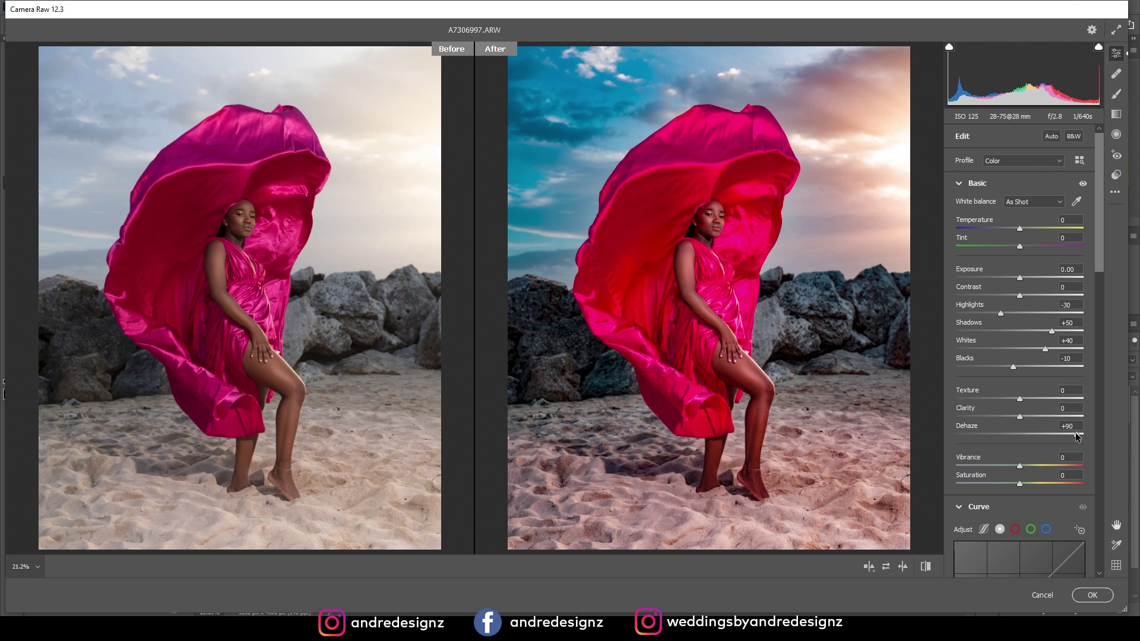
pyautogui.moveTo(1077, 437)
pyautogui.mouseDown()
pyautogui.moveTo(1047, 440)
pyautogui.moveTo(1062, 439)
pyautogui.mouseUp()
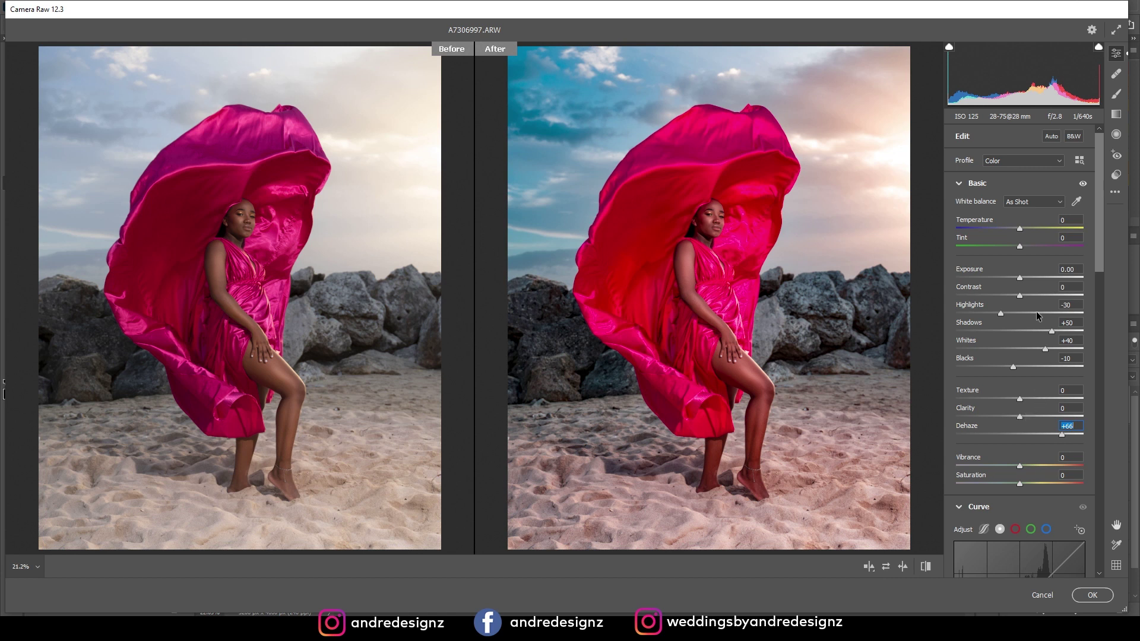
pyautogui.moveTo(1018, 296); pyautogui.dragTo(1037, 306)
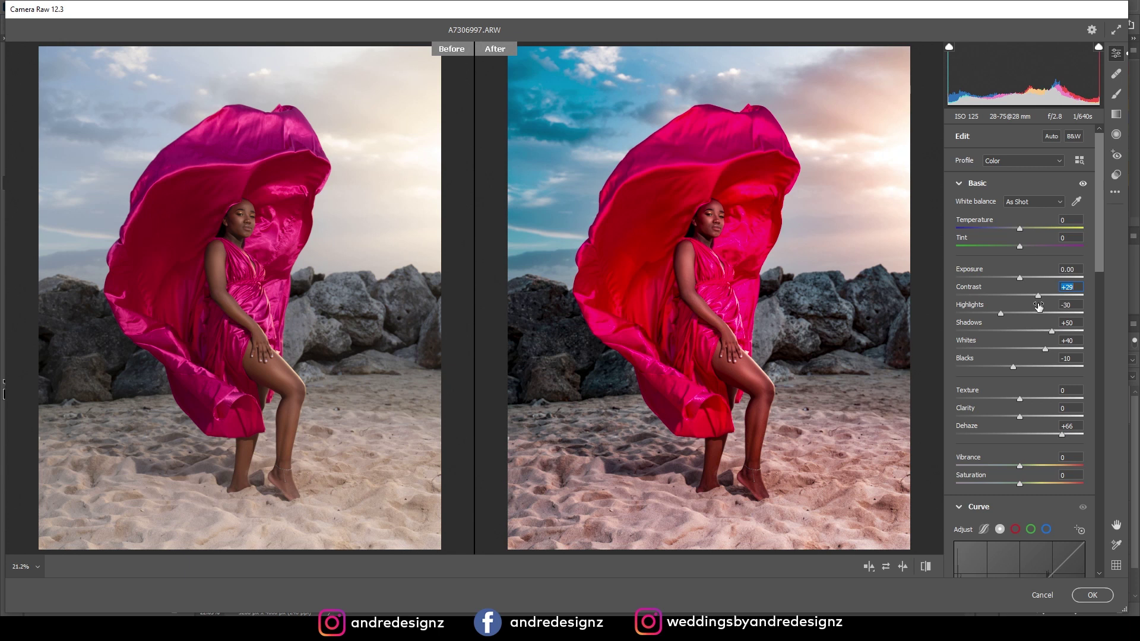
pyautogui.click(1087, 595)
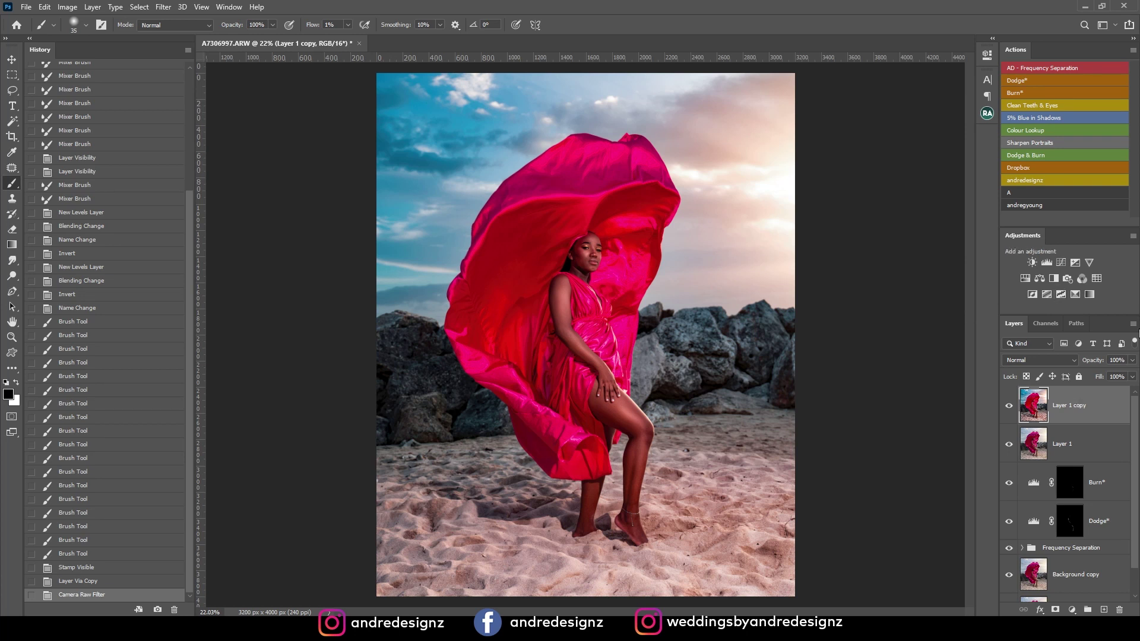
# Step: Lower the opacity of Layer 1 copy to 82%
pyautogui.click(1132, 361)
pyautogui.click(1115, 375)
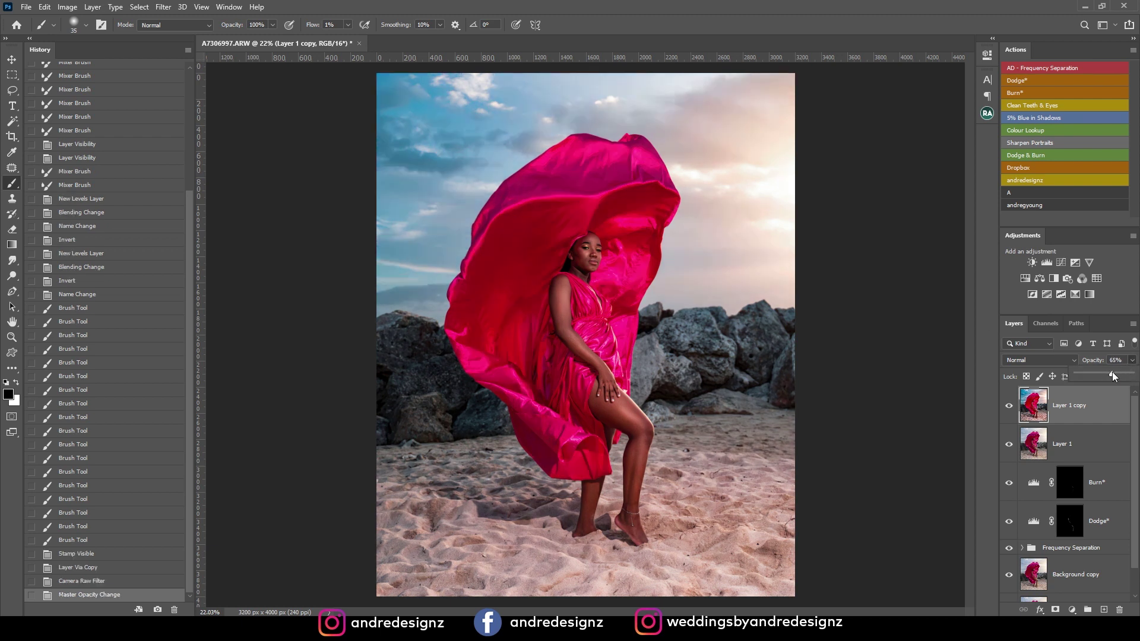
pyautogui.moveTo(1115, 376); pyautogui.dragTo(1120, 377)
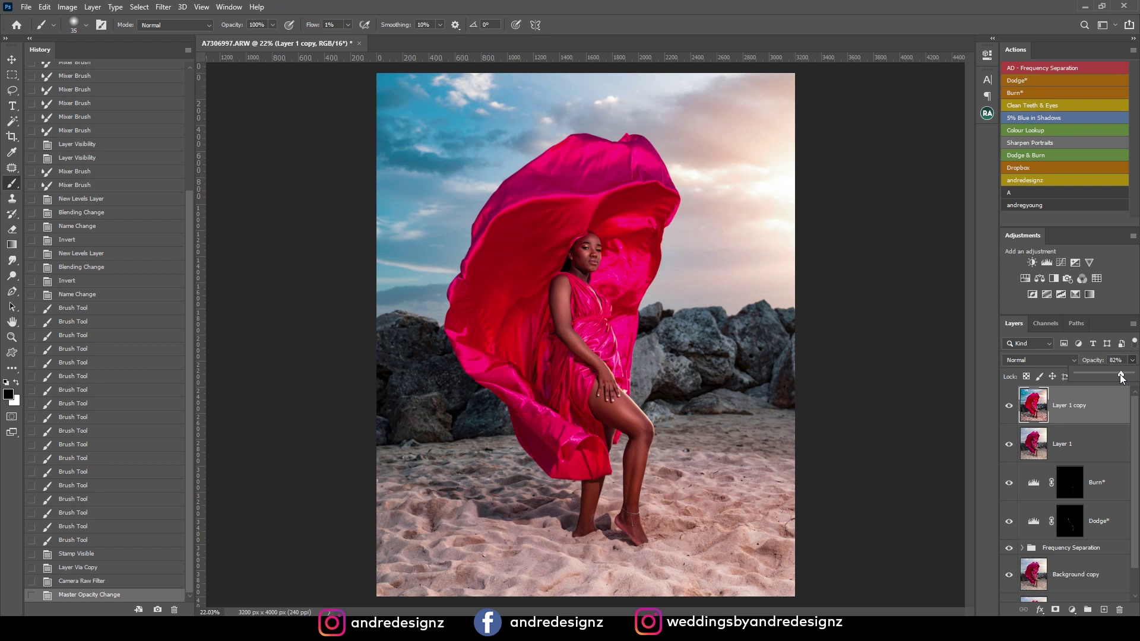
pyautogui.click(1112, 404)
# Step: Stamp the visible layers into a new layer and group it with Layer 1 copy
pyautogui.hotkey('ctrl', 'shift', 'alt', 'e')
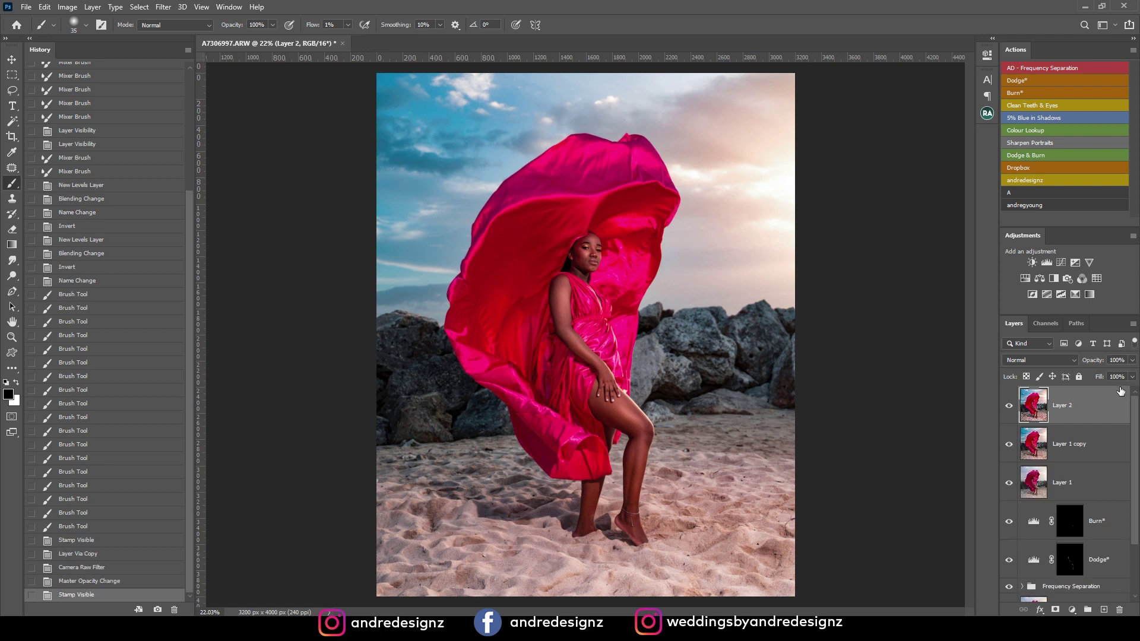
pyautogui.keyDown('shift'); pyautogui.click(1091, 450); pyautogui.keyUp('shift')
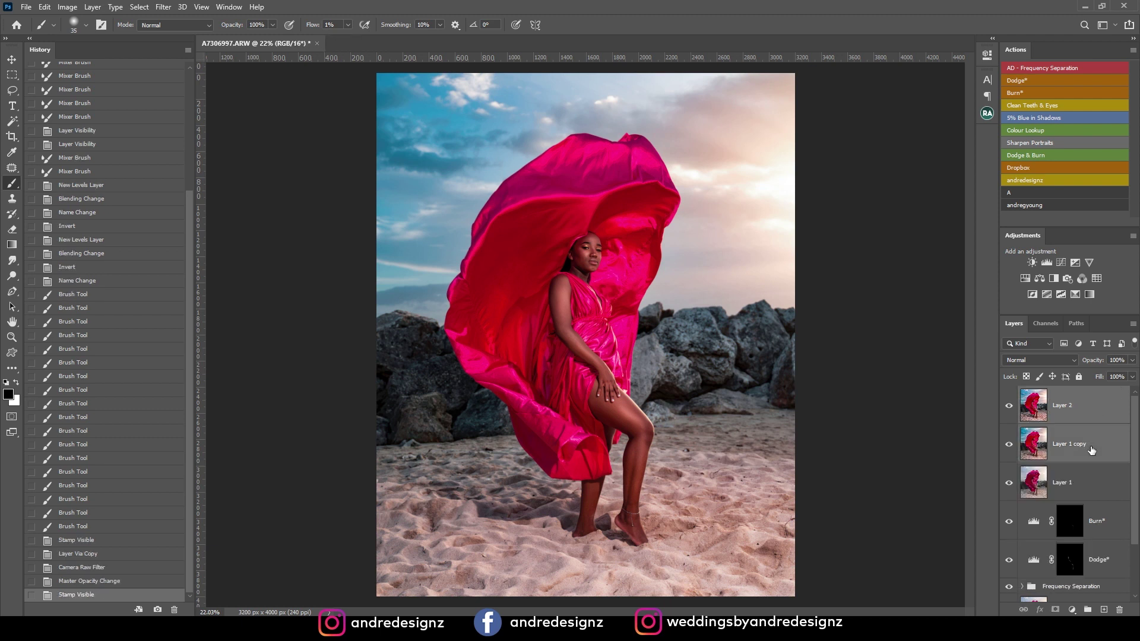
pyautogui.hotkey('ctrl', 'g')
# Step: Toggle the visibility of Group 1 several times to compare the image with and without the colour grade
pyautogui.click(1009, 395)
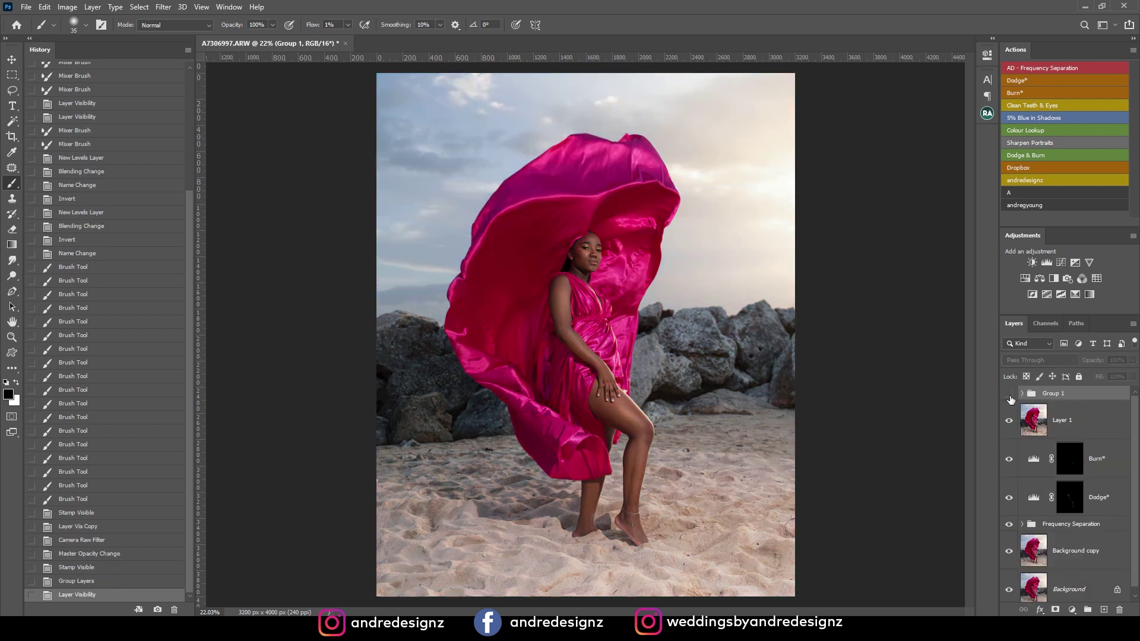
pyautogui.click(1010, 395)
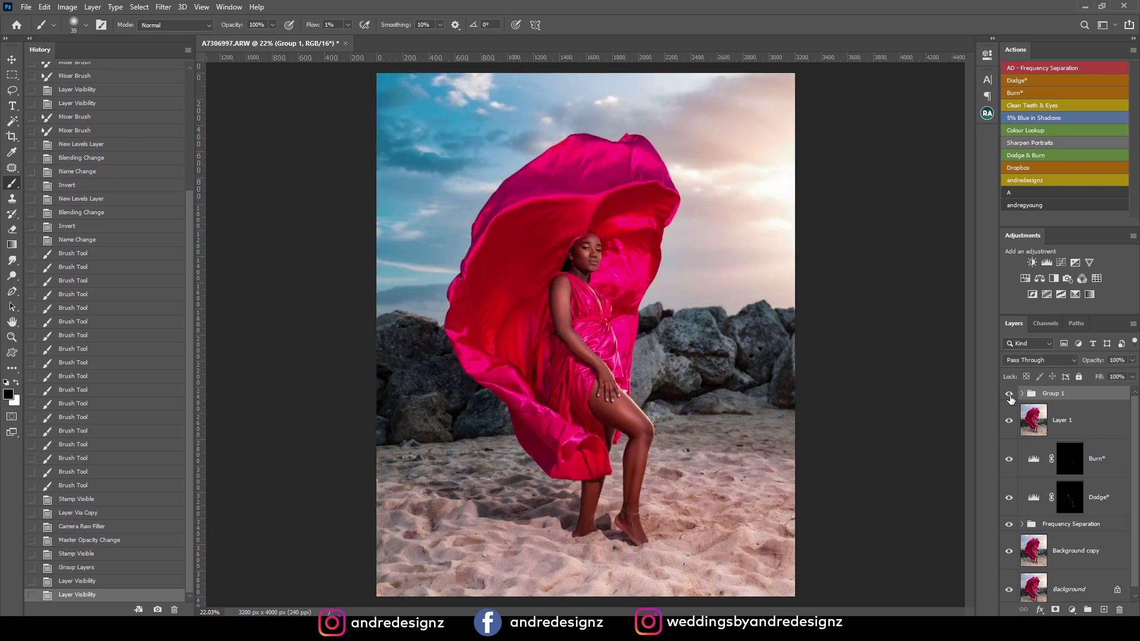
pyautogui.click(1011, 396)
pyautogui.click(1010, 396)
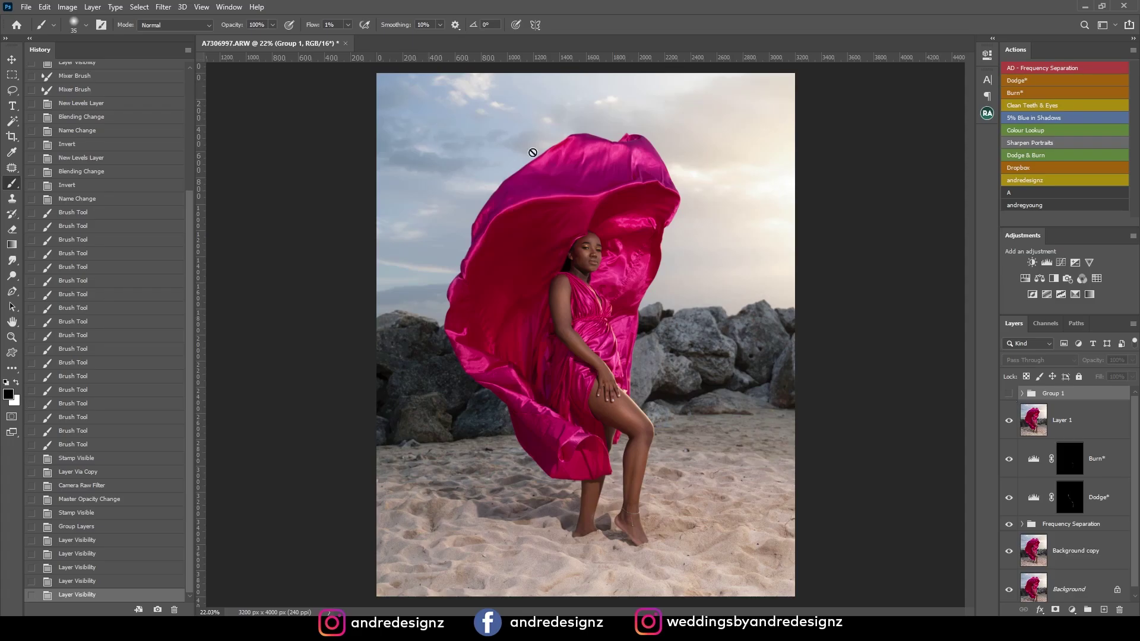
pyautogui.click(1008, 396)
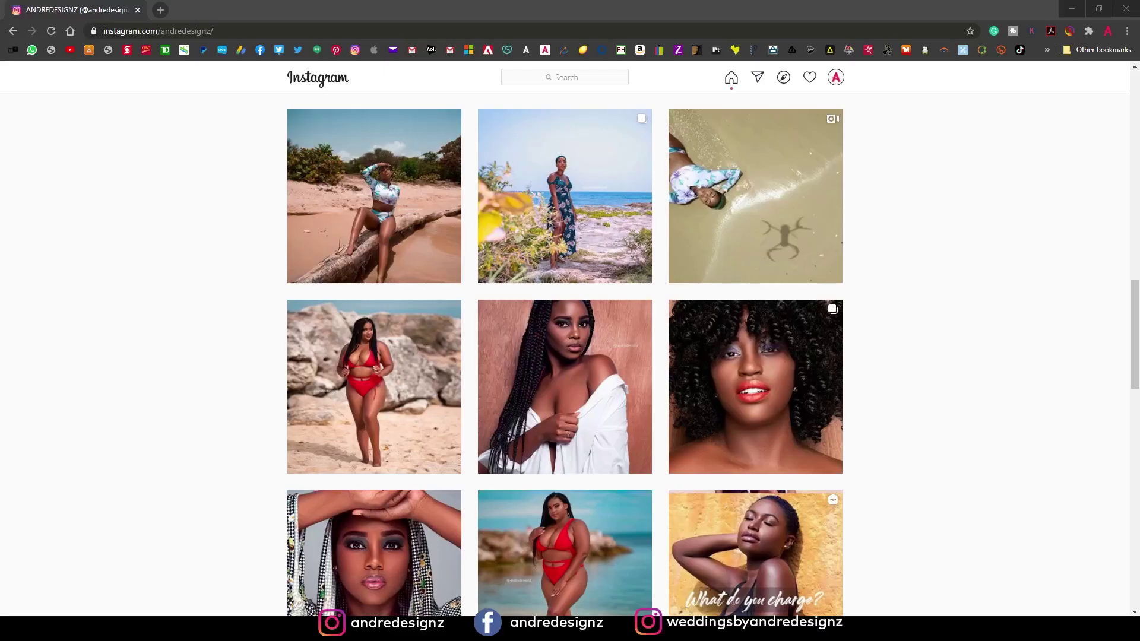
# Step: Switch to Instagram in the browser, open the beach driftwood post and highlight its caption about giving away Camera Raw presets
pyautogui.click(422, 179)
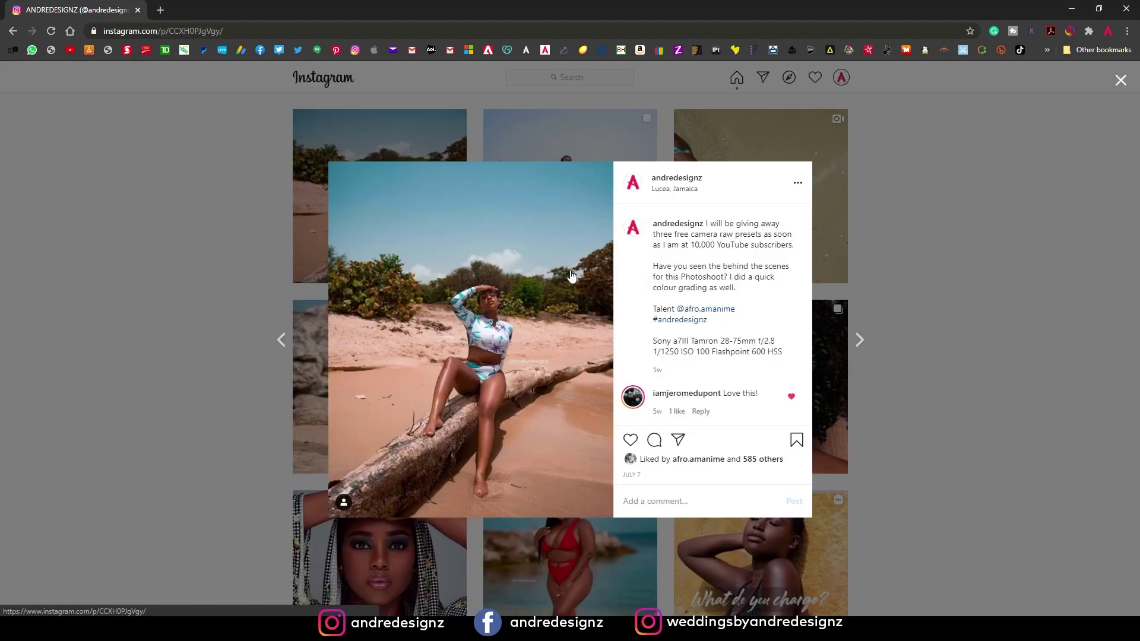
pyautogui.moveTo(706, 224); pyautogui.dragTo(788, 365)
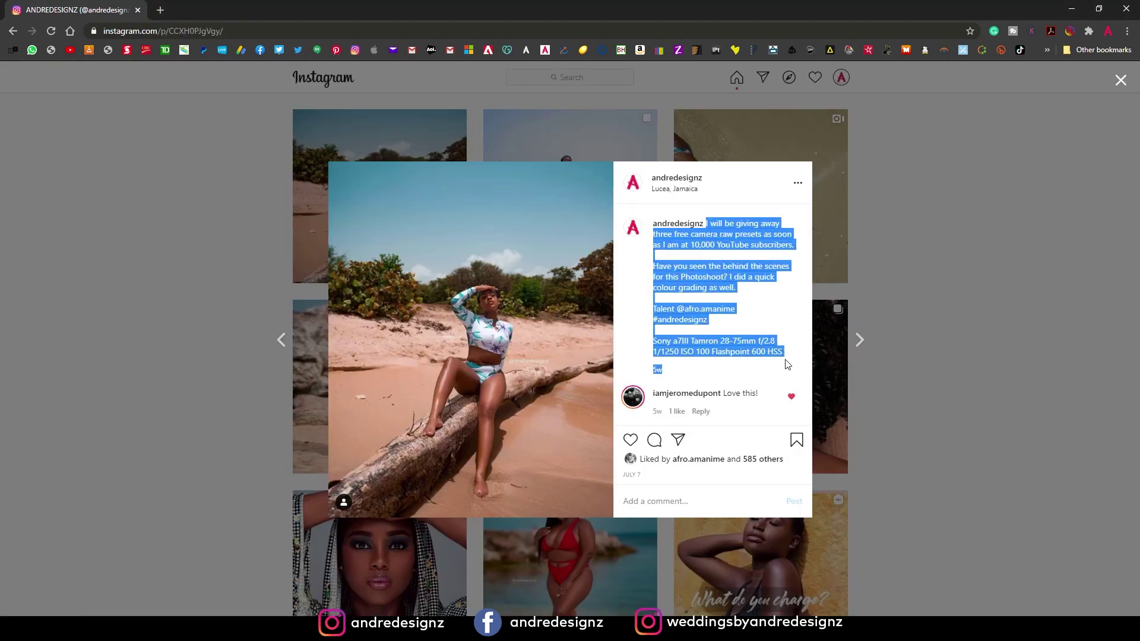
pyautogui.click(725, 257)
pyautogui.moveTo(736, 231); pyautogui.dragTo(768, 244)
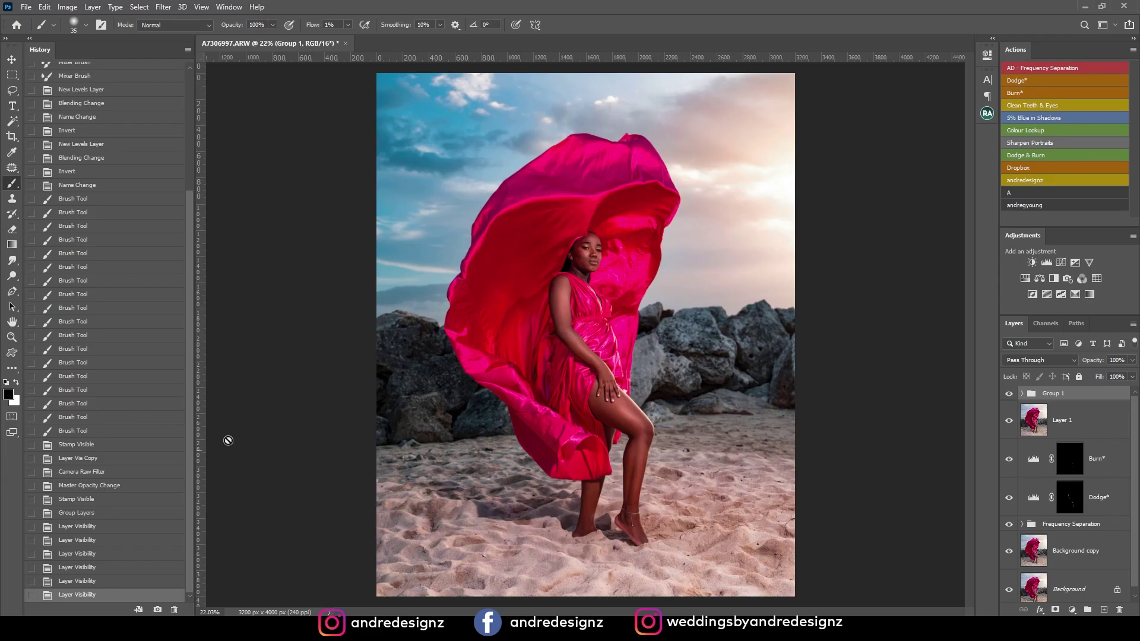
# Step: Return to Photoshop, stamp the visible layers above Group 1 and open a duplicate of the stamped layer in the Camera Raw Filter
pyautogui.scroll(3, 656, 415)
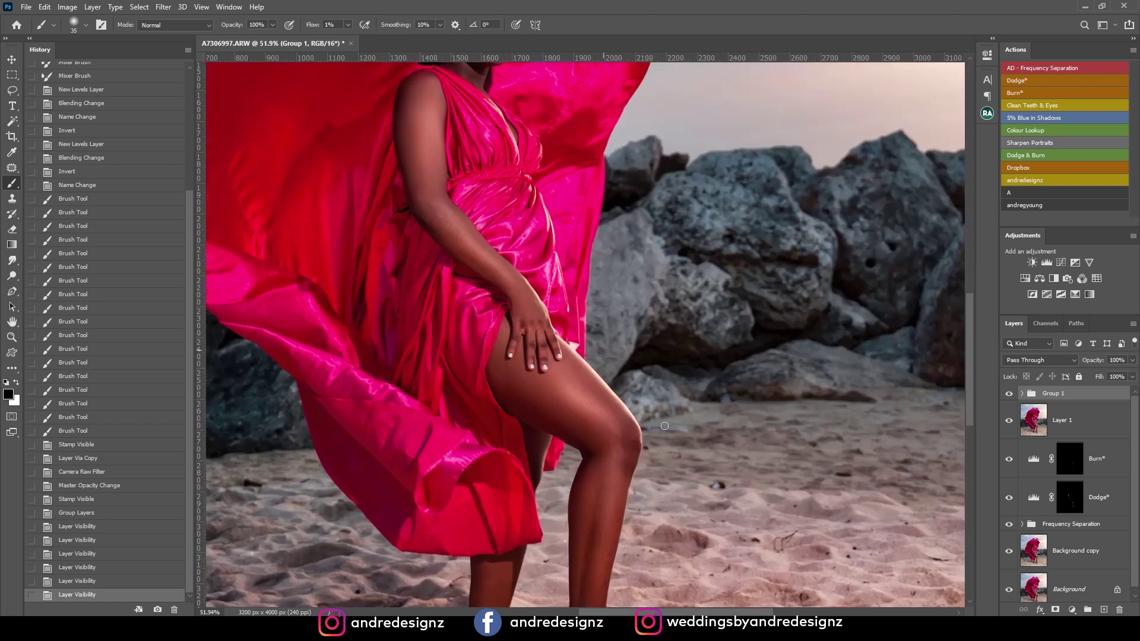
pyautogui.scroll(-3, 601, 415)
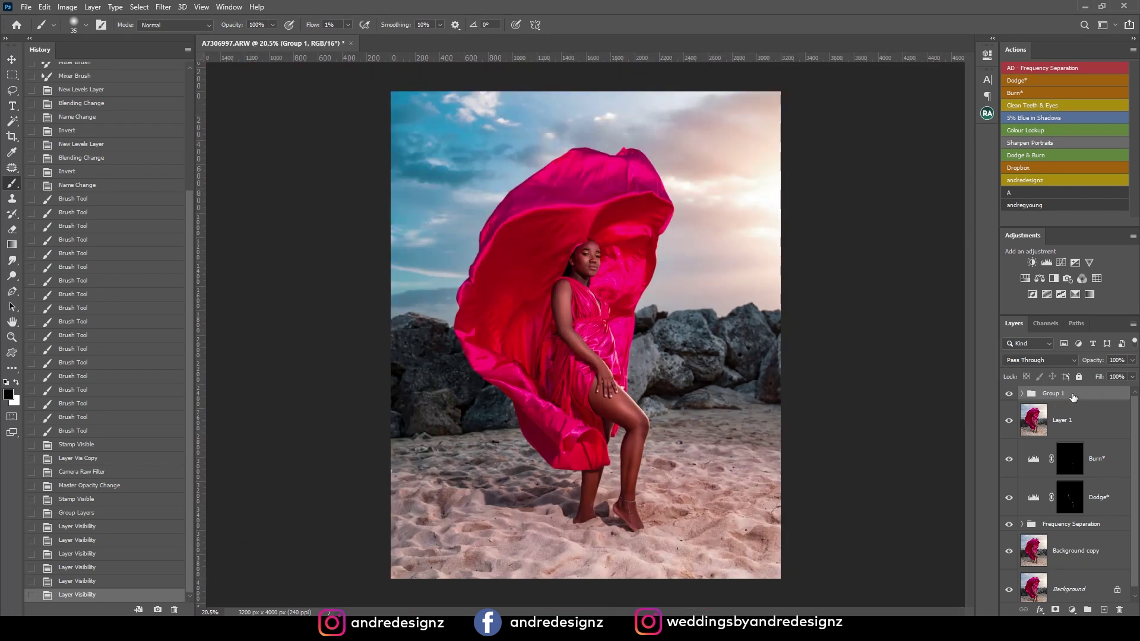
pyautogui.hotkey('ctrl', 'shift', 'alt', 'e')
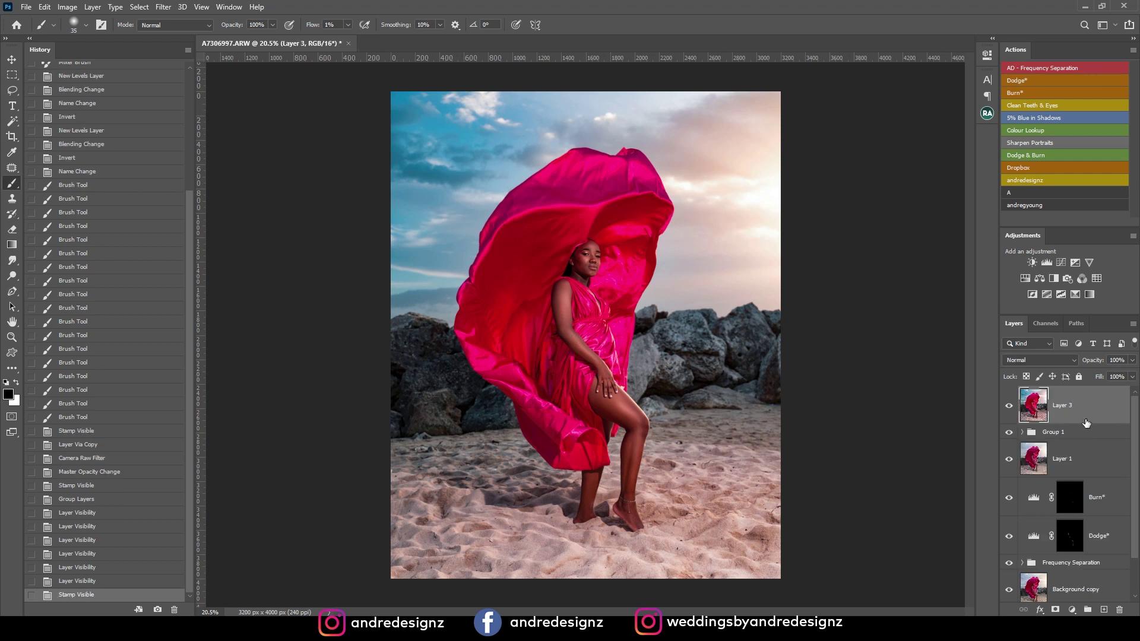
pyautogui.hotkey('ctrl', 'j')
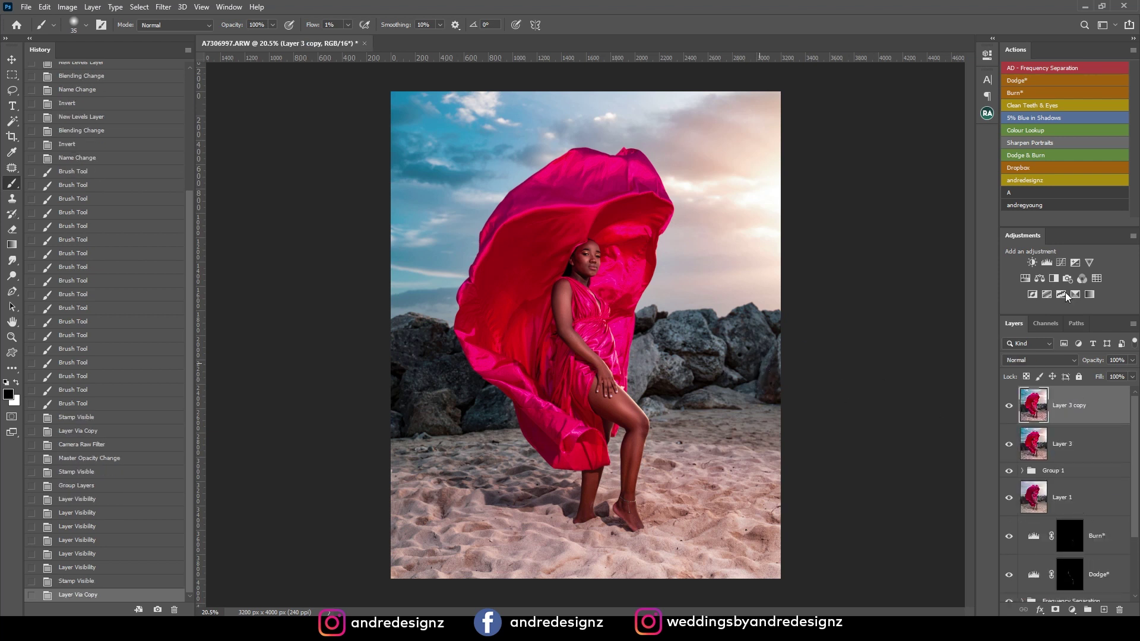
pyautogui.hotkey('ctrl', 'shift', 'a')
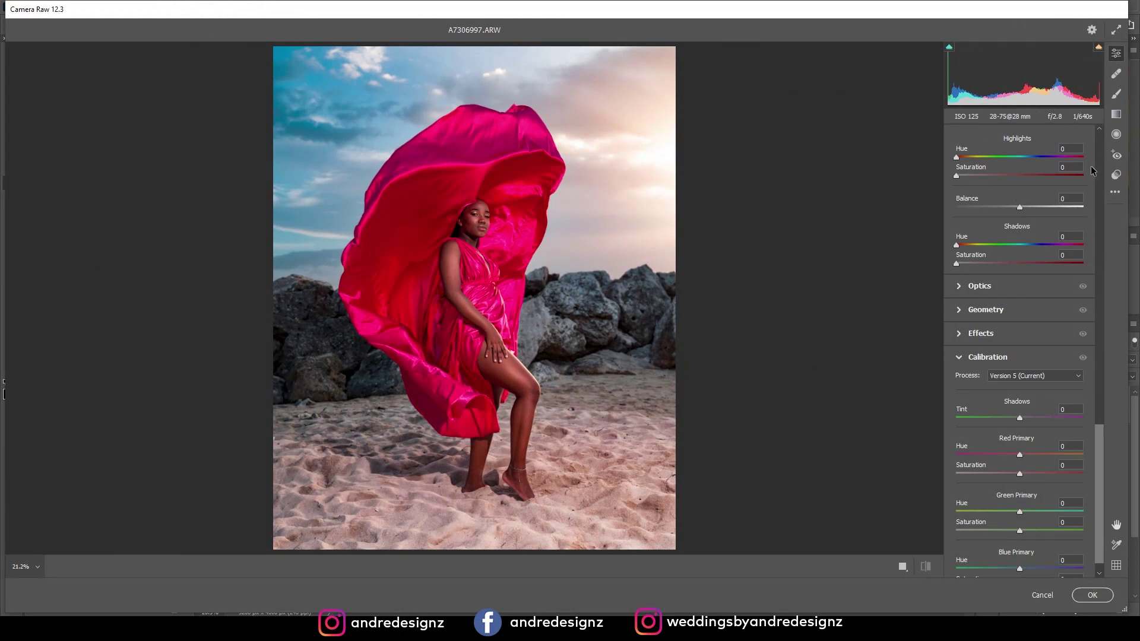
# Step: Apply the Bright colour preset to the stamped copy and accept the Camera Raw result
pyautogui.click(1116, 175)
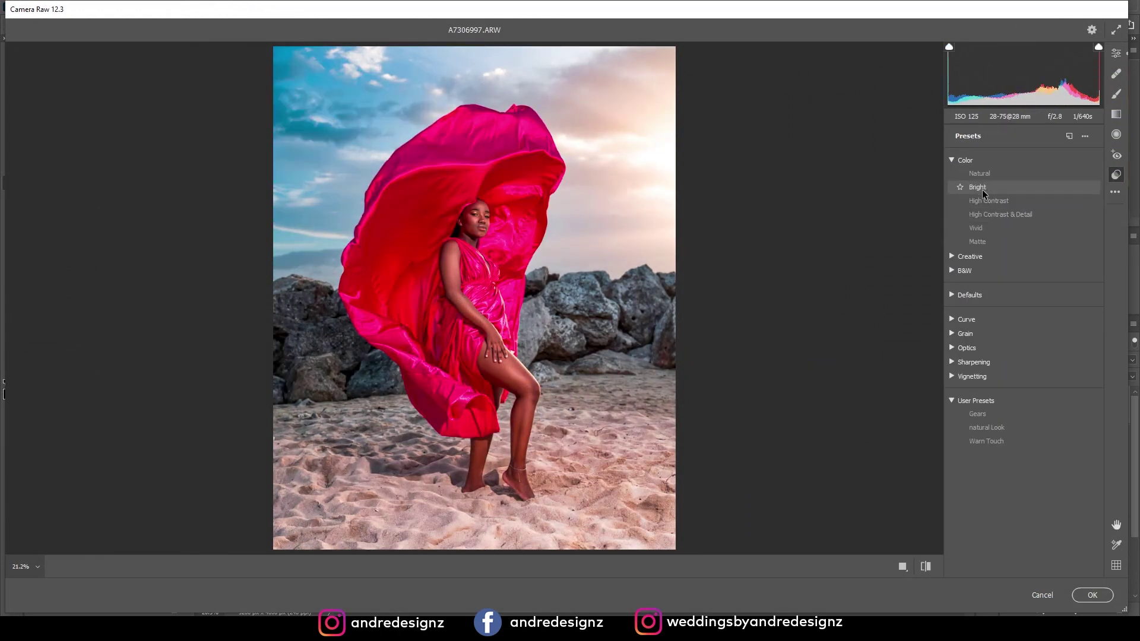
pyautogui.click(982, 190)
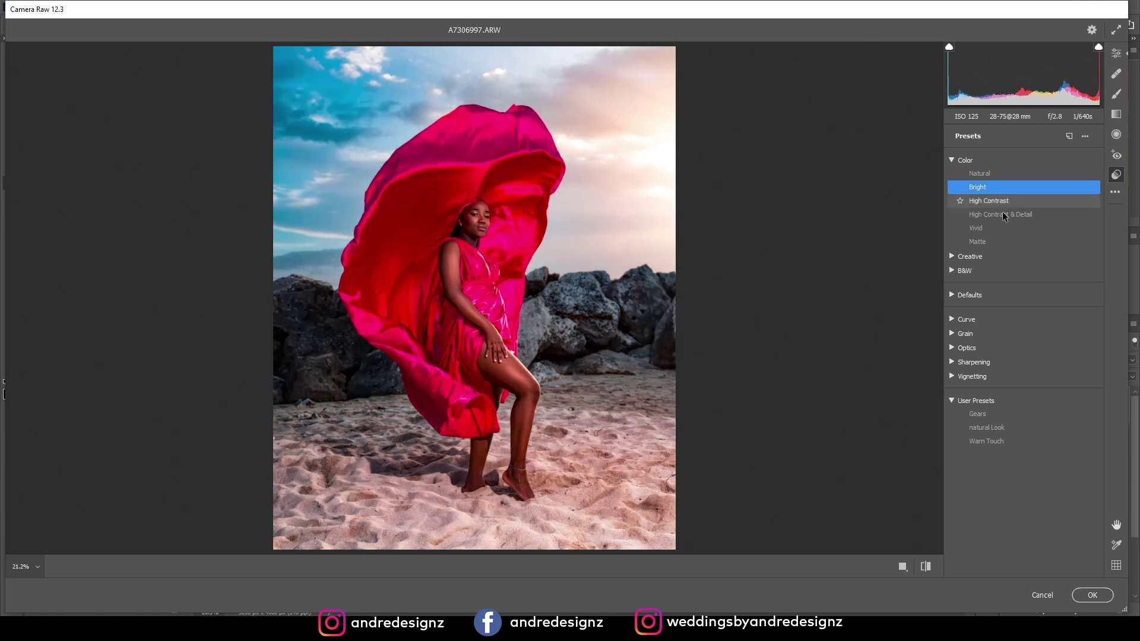
pyautogui.click(1092, 596)
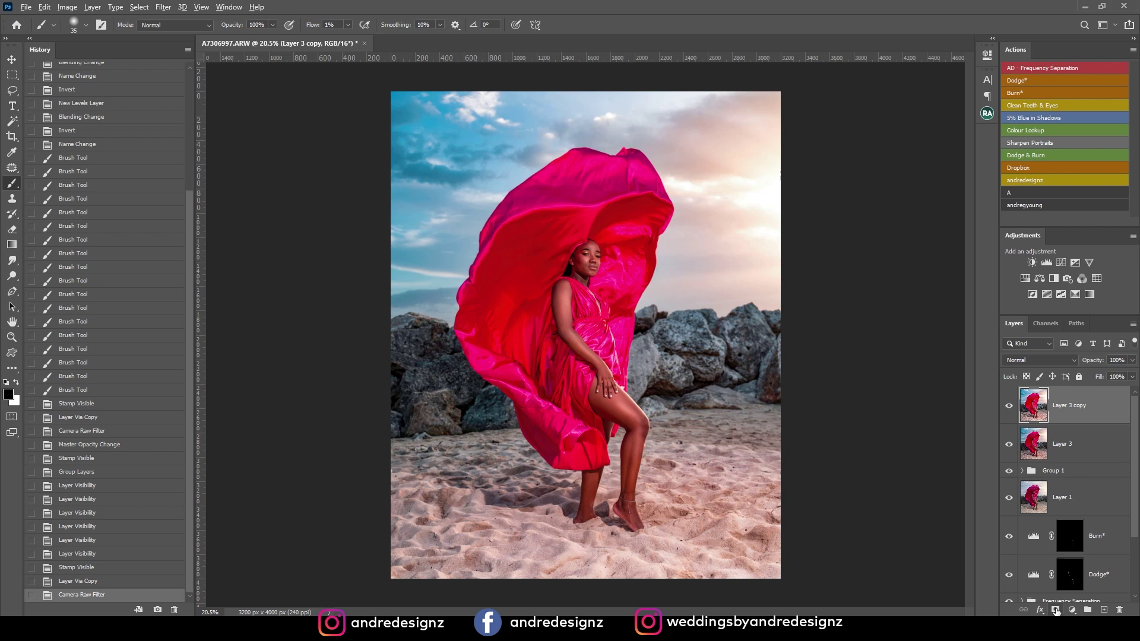
# Step: Hide Layer 3 copy behind a black mask and reveal it over the legs with a white 700 px brush at 29% flow
pyautogui.keyDown('alt'); pyautogui.click(1056, 611); pyautogui.keyUp('alt')
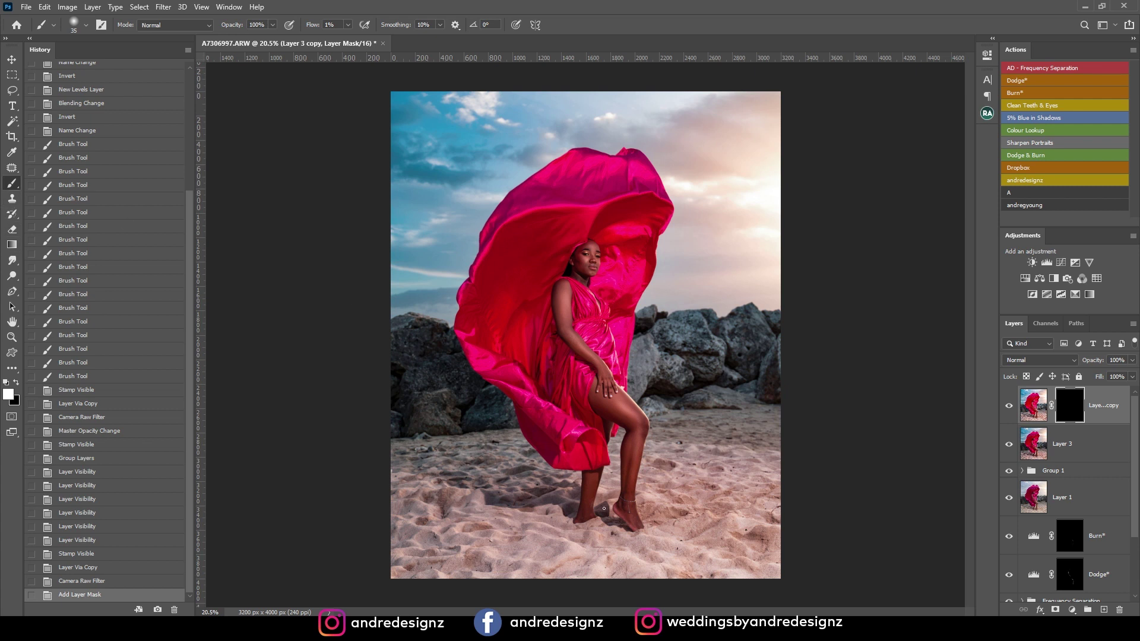
pyautogui.click(275, 24)
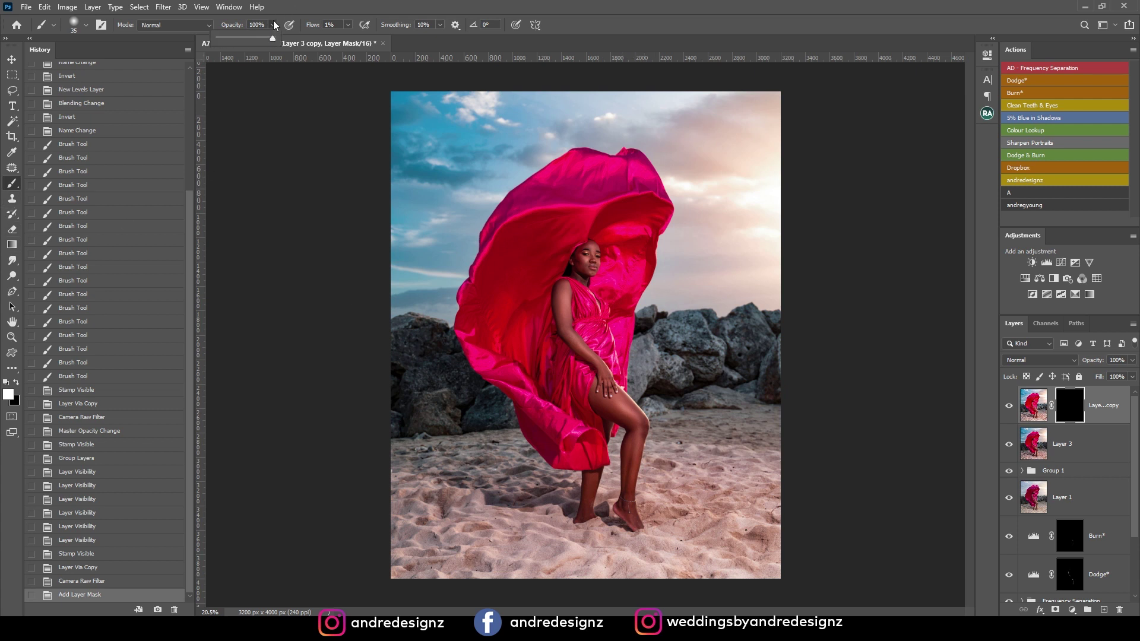
pyautogui.click(348, 26)
pyautogui.moveTo(347, 38); pyautogui.dragTo(364, 44)
pyautogui.click(446, 12)
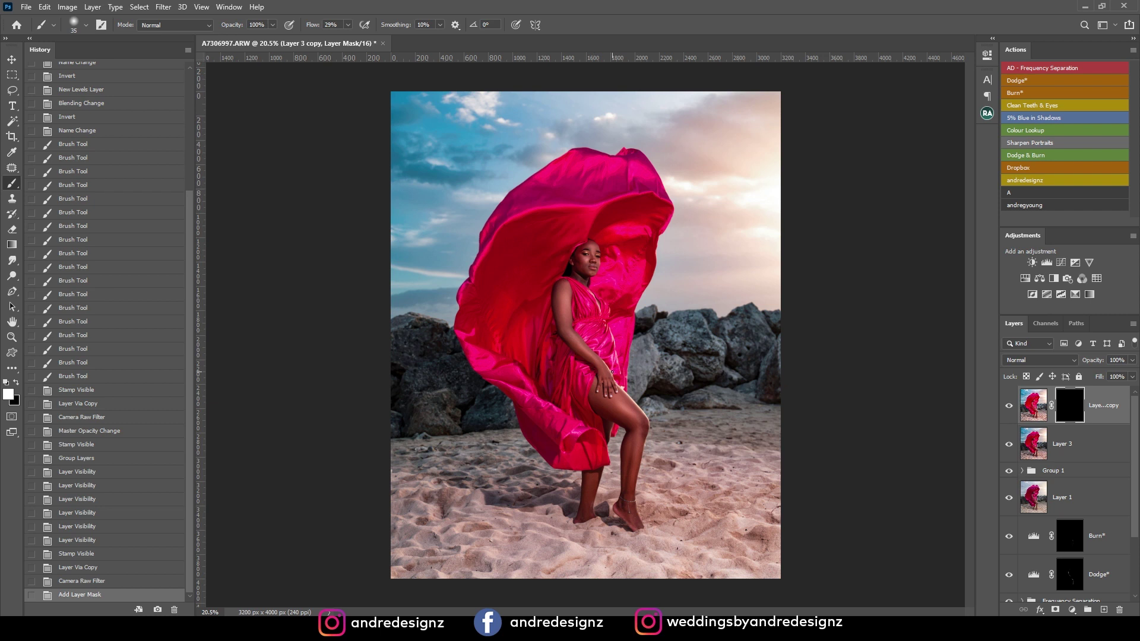
pyautogui.press(']')
pyautogui.press(']')
pyautogui.press(']')
pyautogui.press(']')
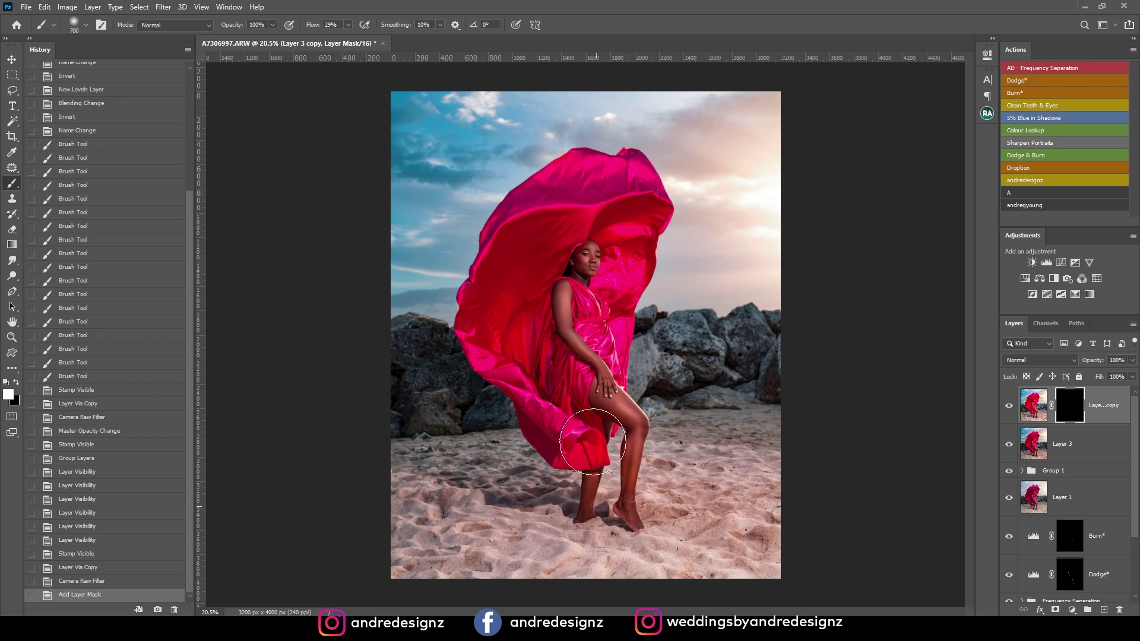
pyautogui.moveTo(639, 419); pyautogui.dragTo(620, 415)
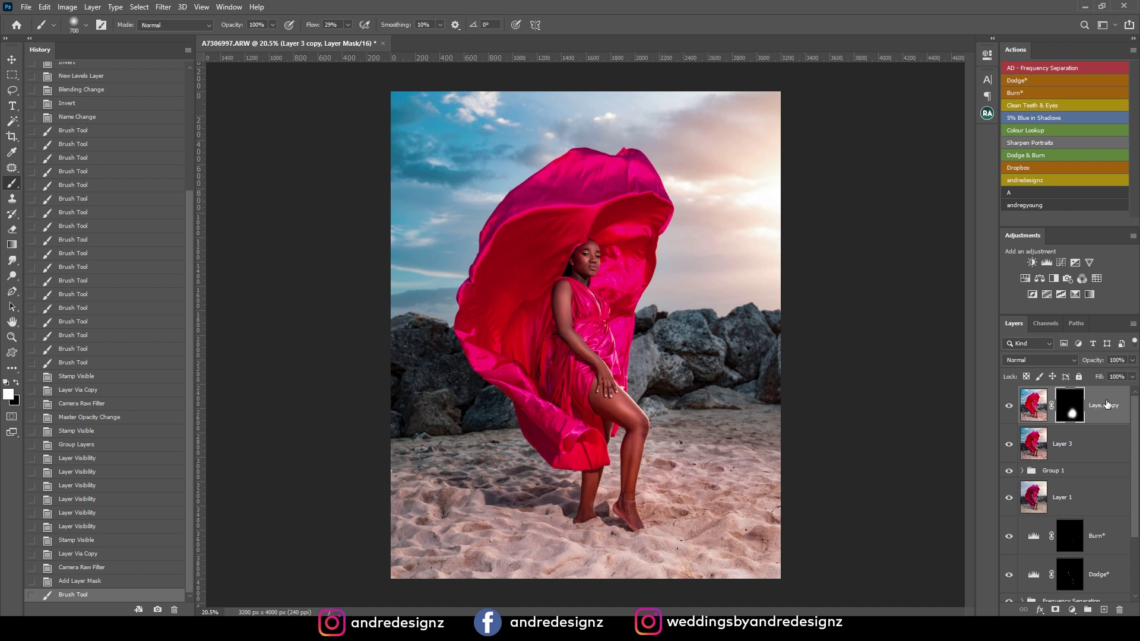
# Step: Add a Vibrance adjustment layer above Layer 3 copy with saturation set to -11
pyautogui.click(1108, 399)
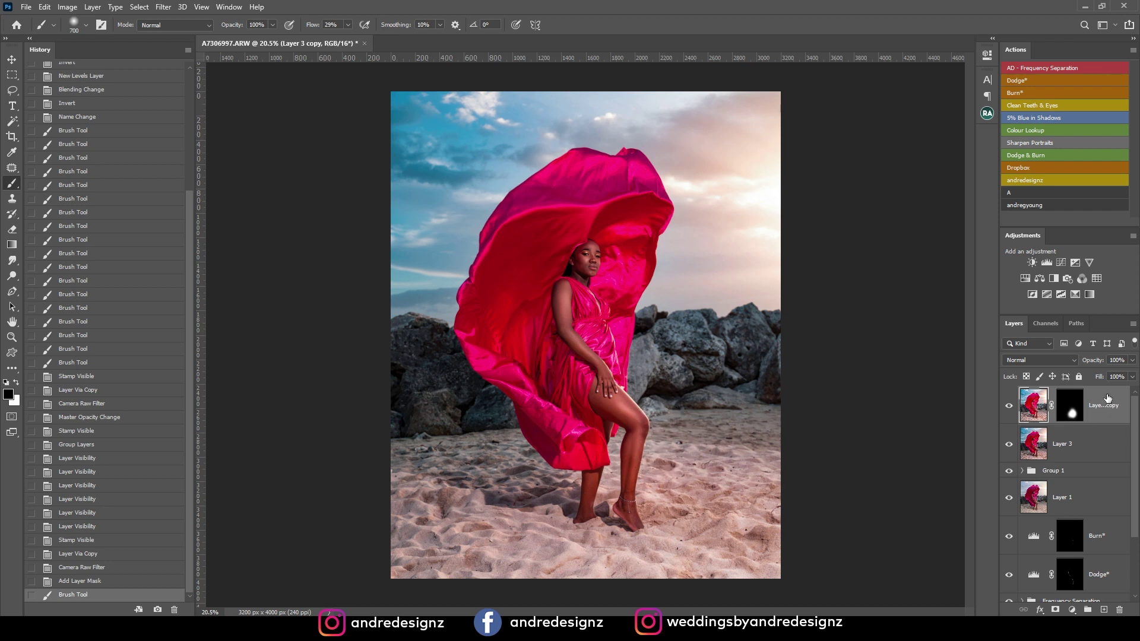
pyautogui.click(1090, 263)
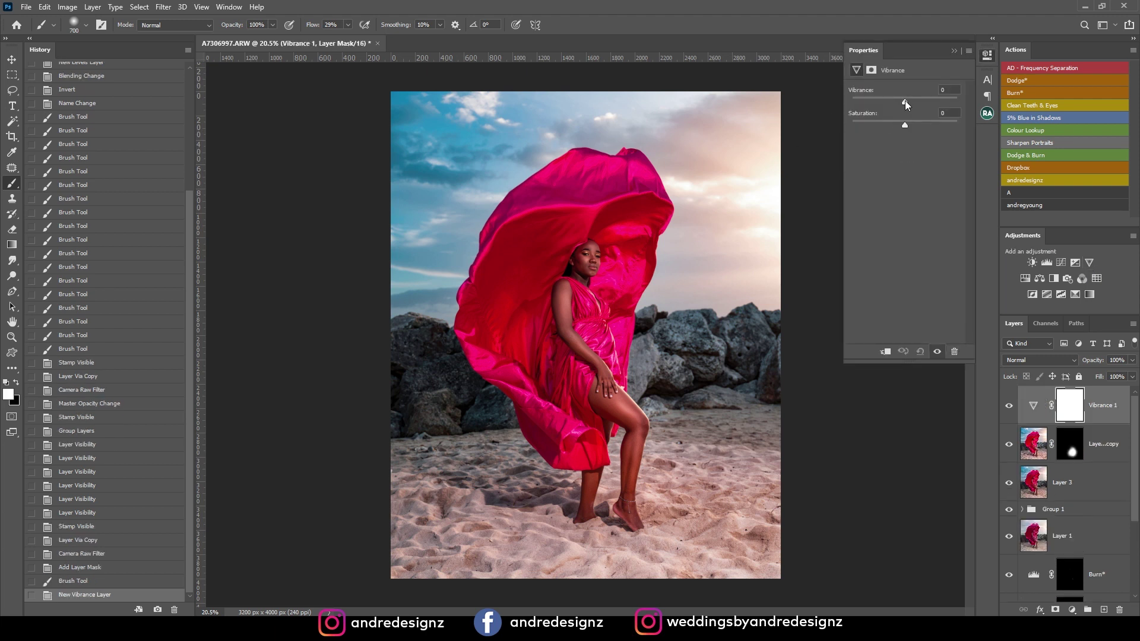
pyautogui.moveTo(905, 128); pyautogui.dragTo(902, 134)
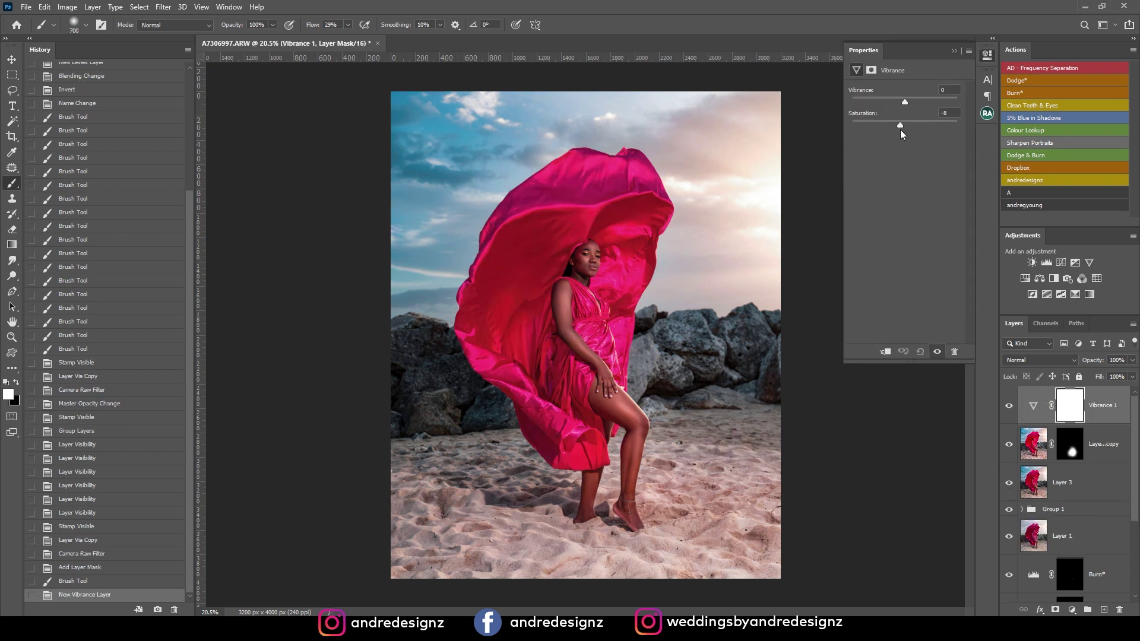
pyautogui.moveTo(901, 132); pyautogui.dragTo(901, 132)
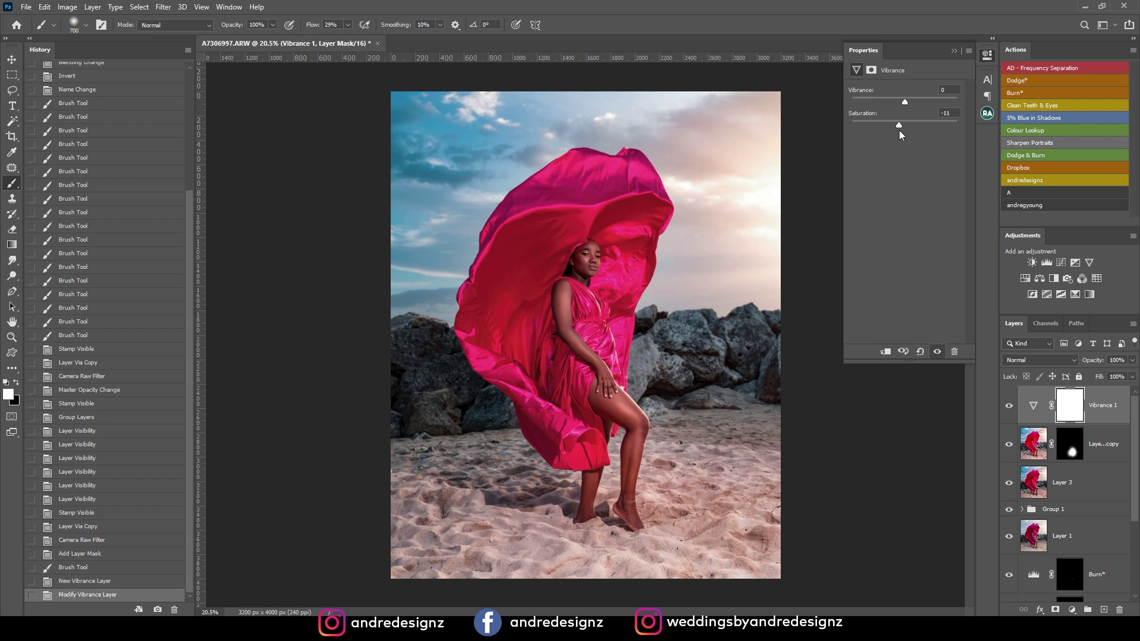
# Step: Invert the Vibrance 1 mask to black and paint white over the woman's legs to desaturate only that area
pyautogui.click(1072, 405)
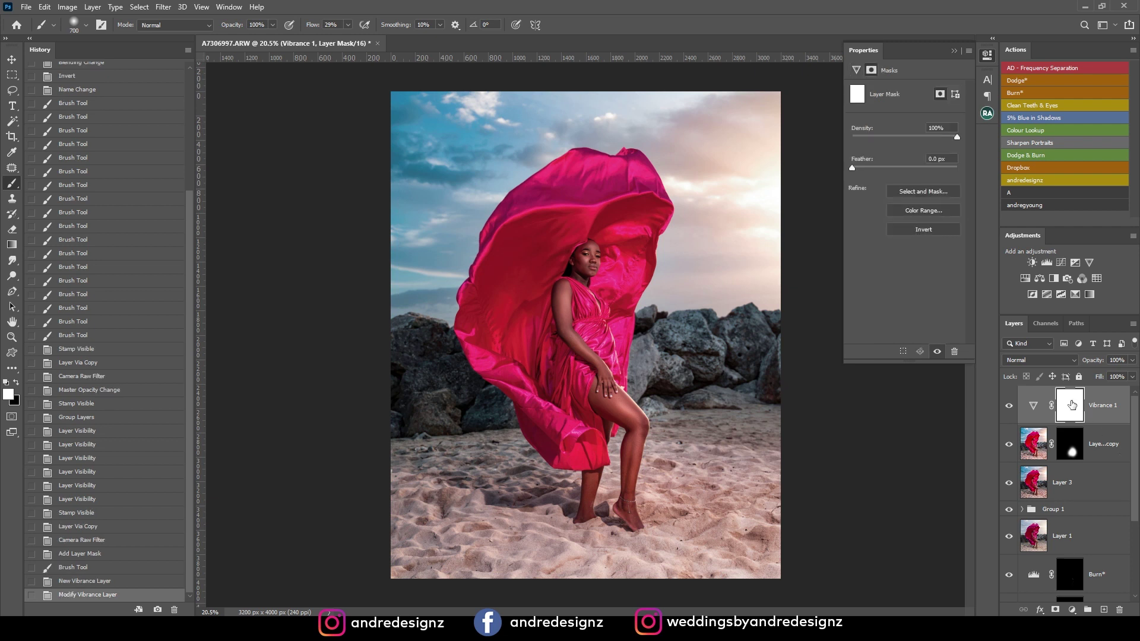
pyautogui.hotkey('ctrl', 'i')
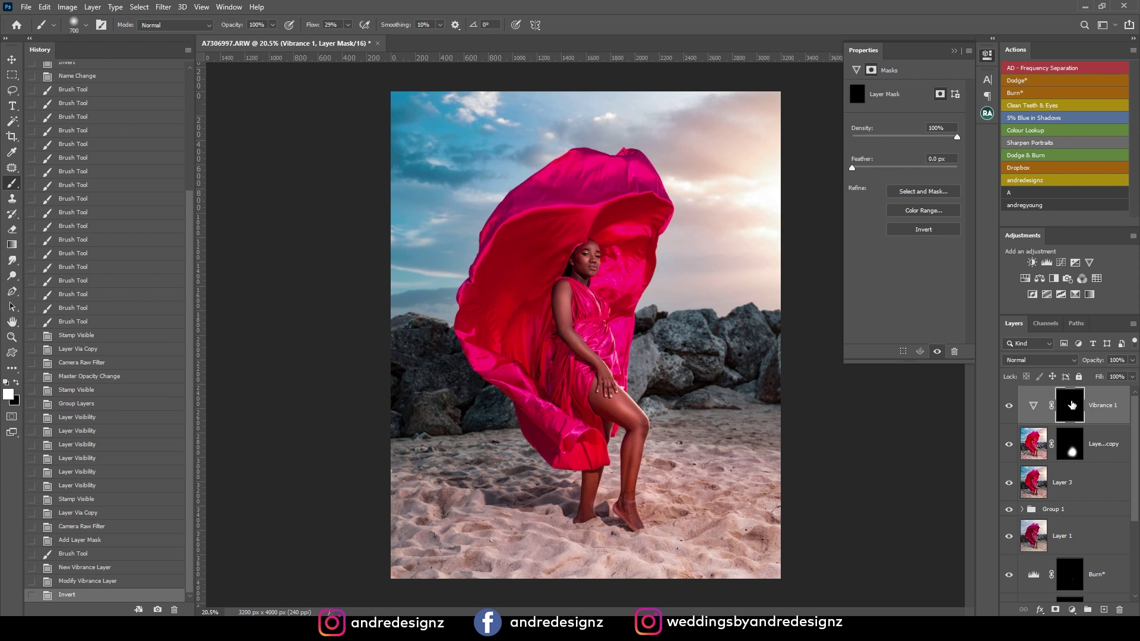
pyautogui.moveTo(610, 416)
pyautogui.mouseDown()
pyautogui.moveTo(632, 431)
pyautogui.moveTo(627, 406)
pyautogui.mouseUp()
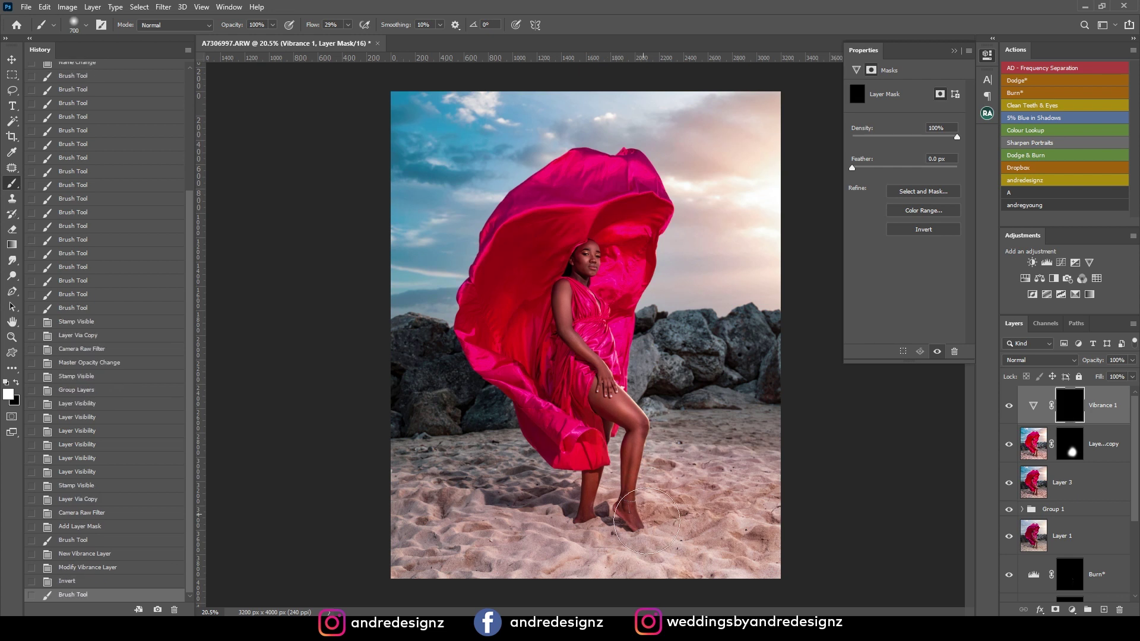
pyautogui.moveTo(627, 426); pyautogui.dragTo(627, 409)
pyautogui.moveTo(646, 466)
pyautogui.mouseDown()
pyautogui.moveTo(638, 430)
pyautogui.moveTo(648, 481)
pyautogui.moveTo(601, 518)
pyautogui.moveTo(621, 456)
pyautogui.moveTo(654, 412)
pyautogui.mouseUp()
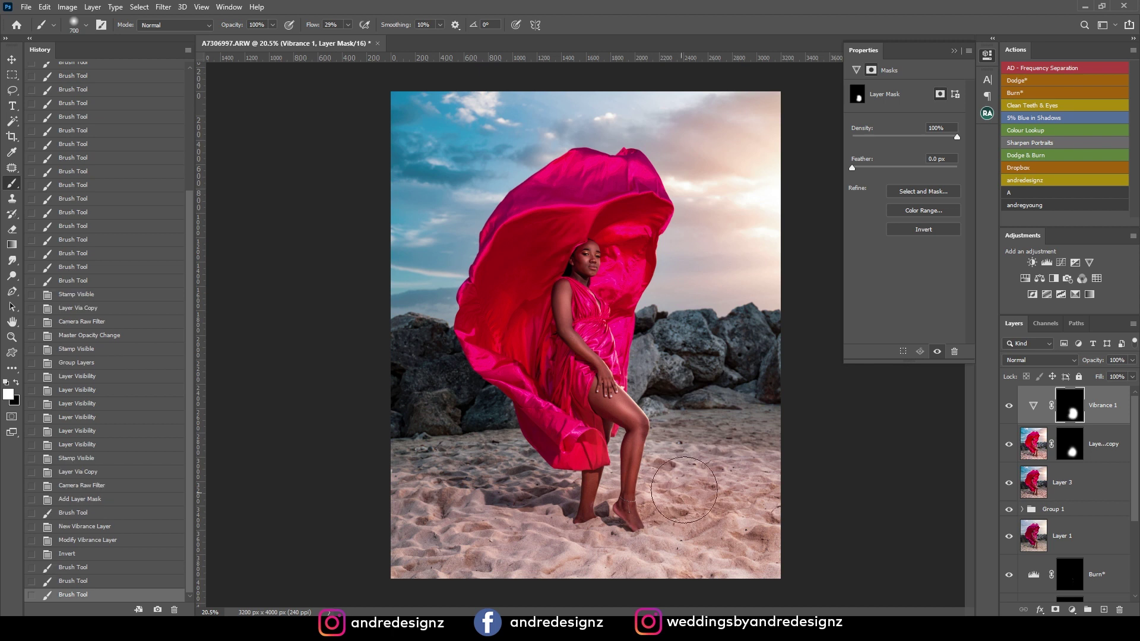
pyautogui.scroll(3, 661, 421)
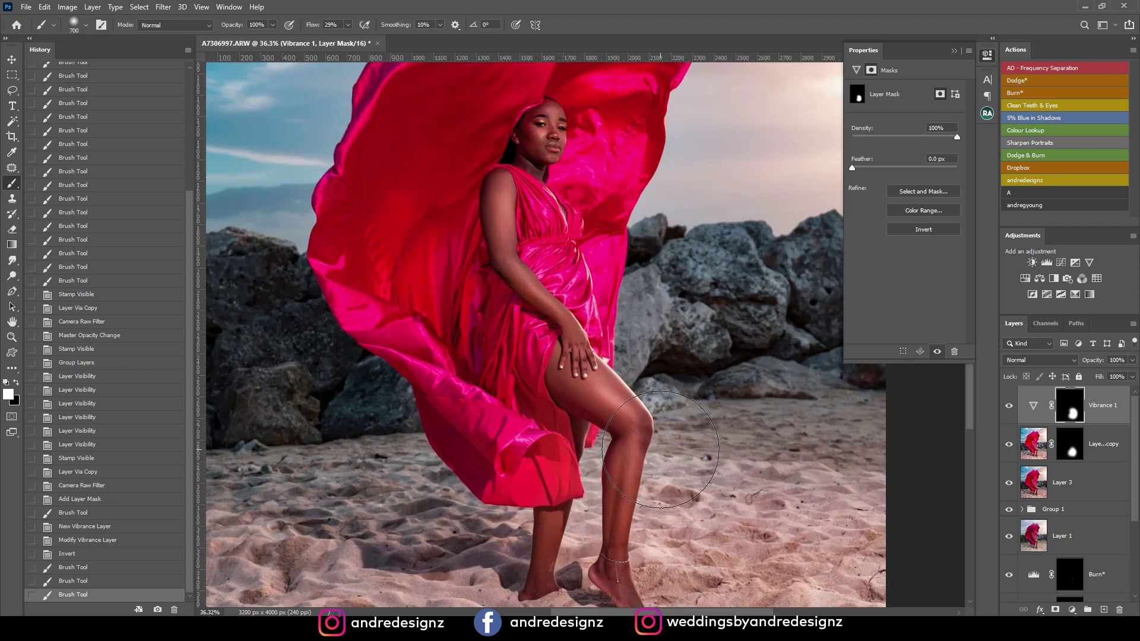
pyautogui.scroll(-2, 629, 483)
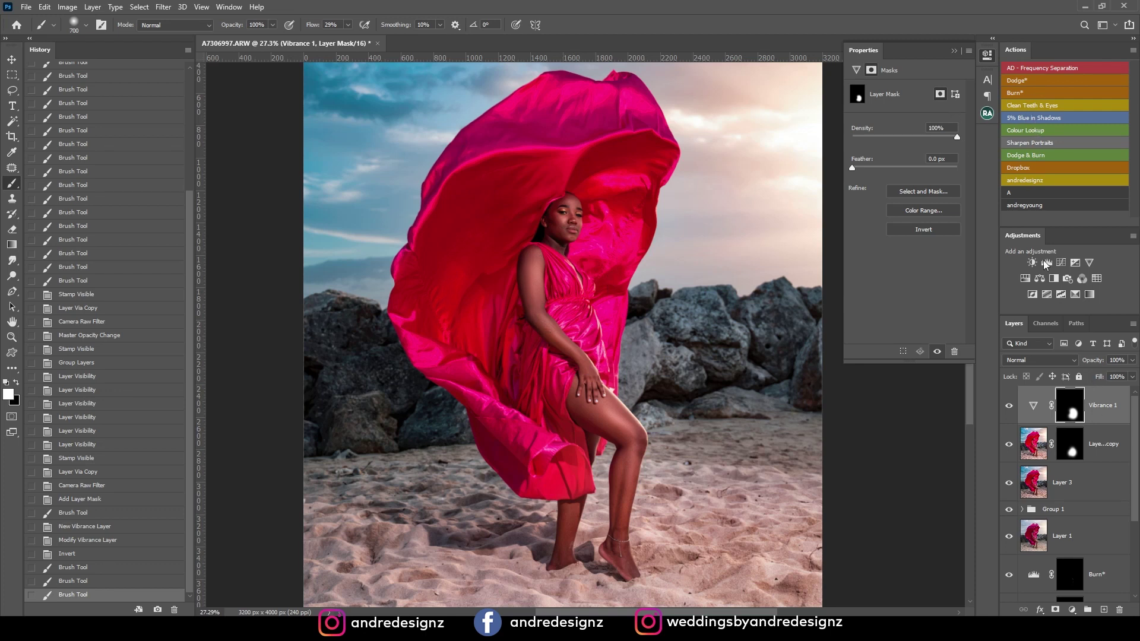
# Step: Add a second Vibrance layer at vibrance +88, invert its mask and paint it in over the arm, torso and face
pyautogui.click(1090, 262)
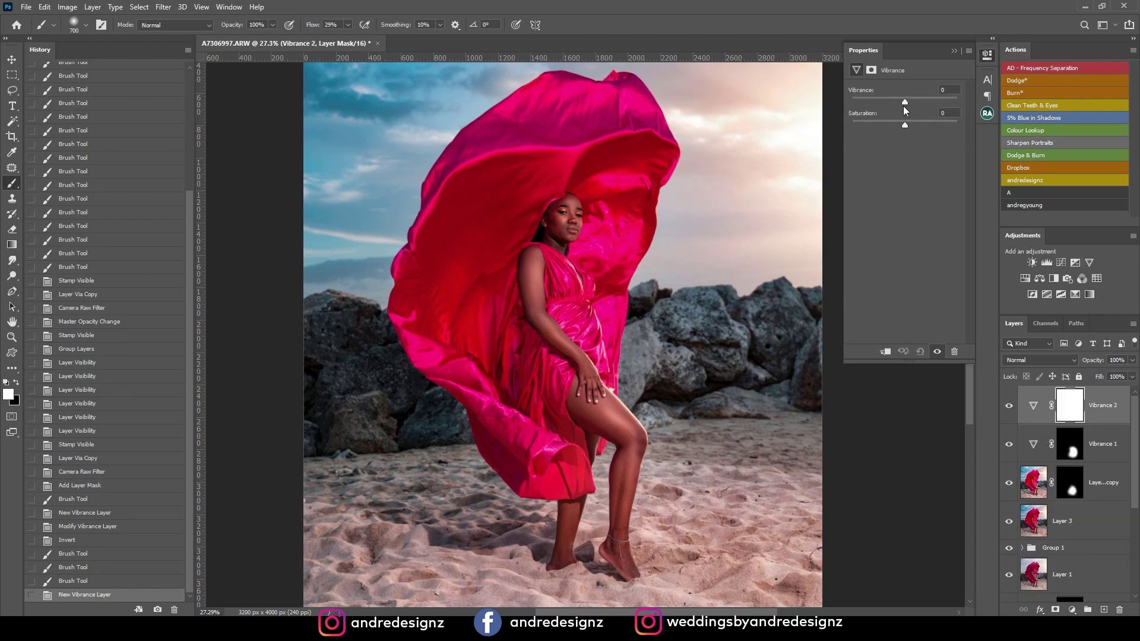
pyautogui.moveTo(909, 104); pyautogui.dragTo(952, 120)
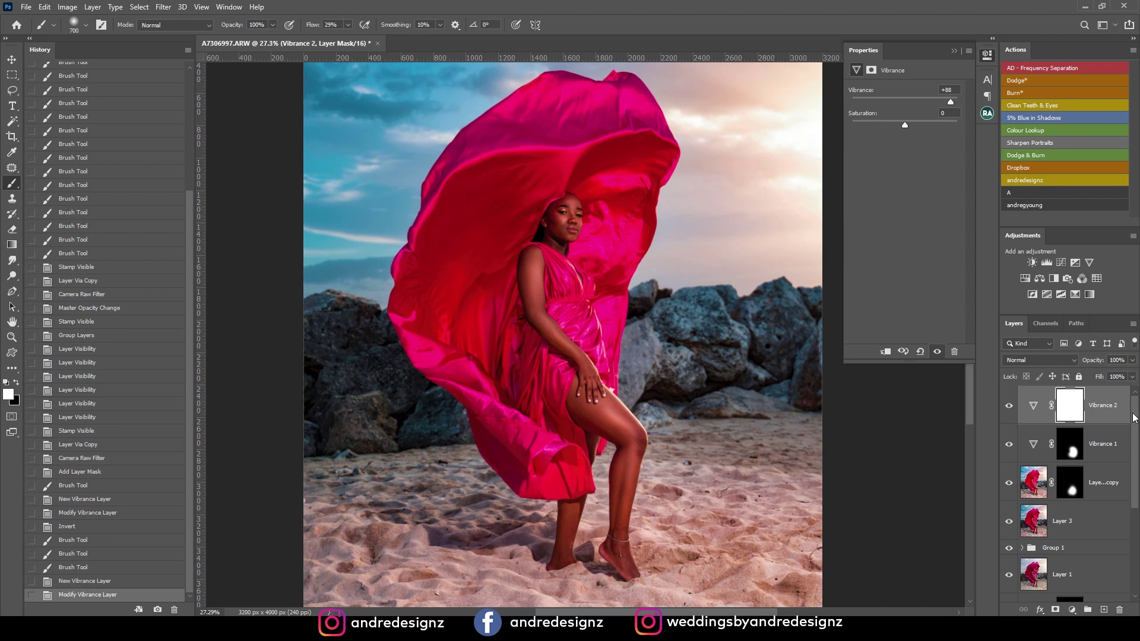
pyautogui.click(1072, 405)
pyautogui.hotkey('ctrl', 'i')
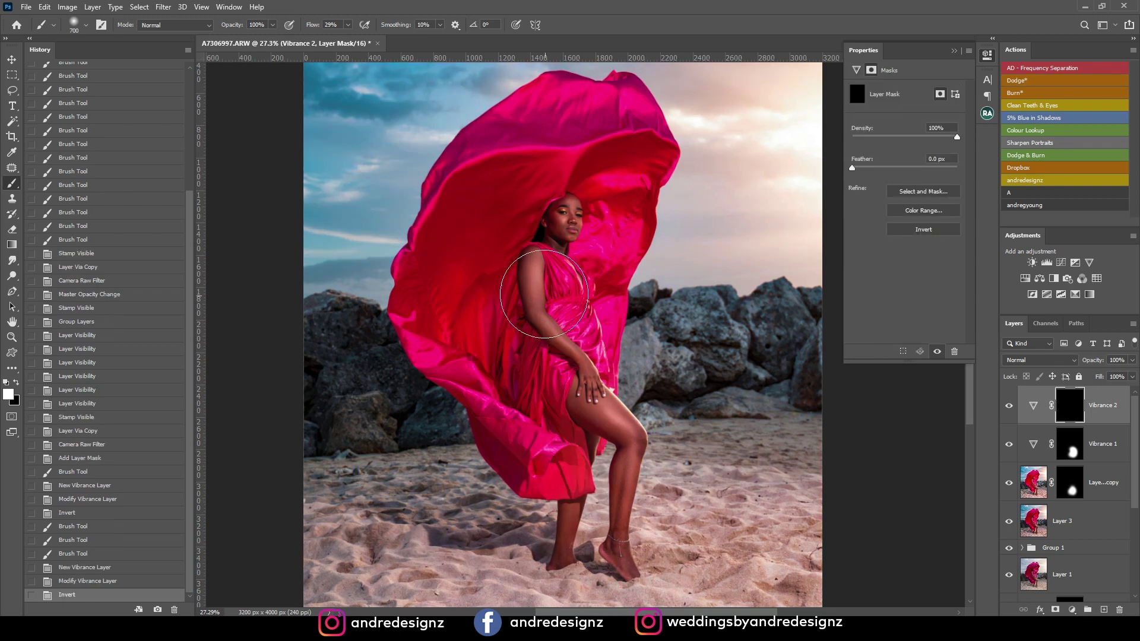
pyautogui.moveTo(561, 341); pyautogui.dragTo(535, 327)
pyautogui.moveTo(599, 235); pyautogui.dragTo(564, 225)
# Step: Reduce the opacity of the Vibrance 2 layer to 64%
pyautogui.hotkey('ctrl', '-')
pyautogui.hotkey('ctrl', '-')
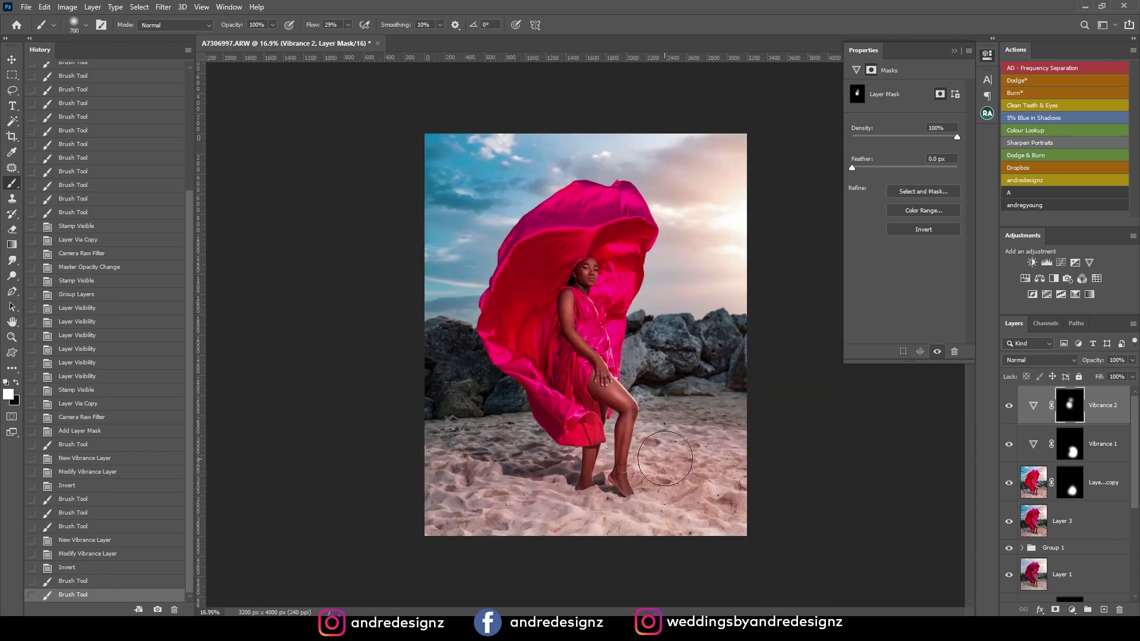
pyautogui.hotkey('ctrl', '0')
pyautogui.click(1128, 368)
pyautogui.moveTo(1120, 378); pyautogui.dragTo(1119, 377)
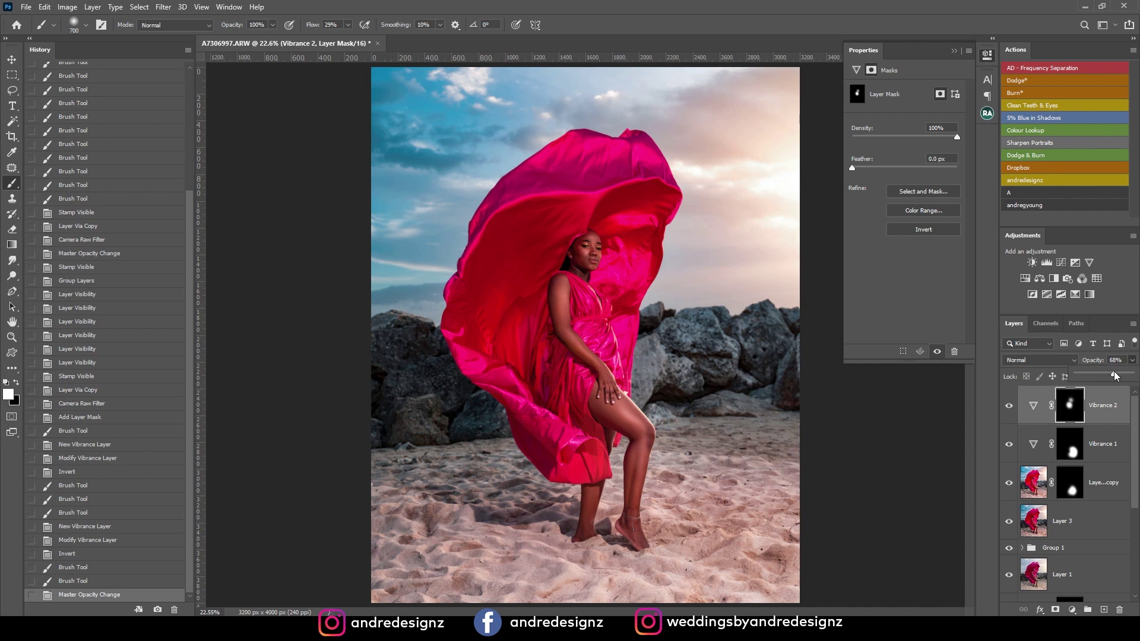
pyautogui.scroll(-2, 564, 352)
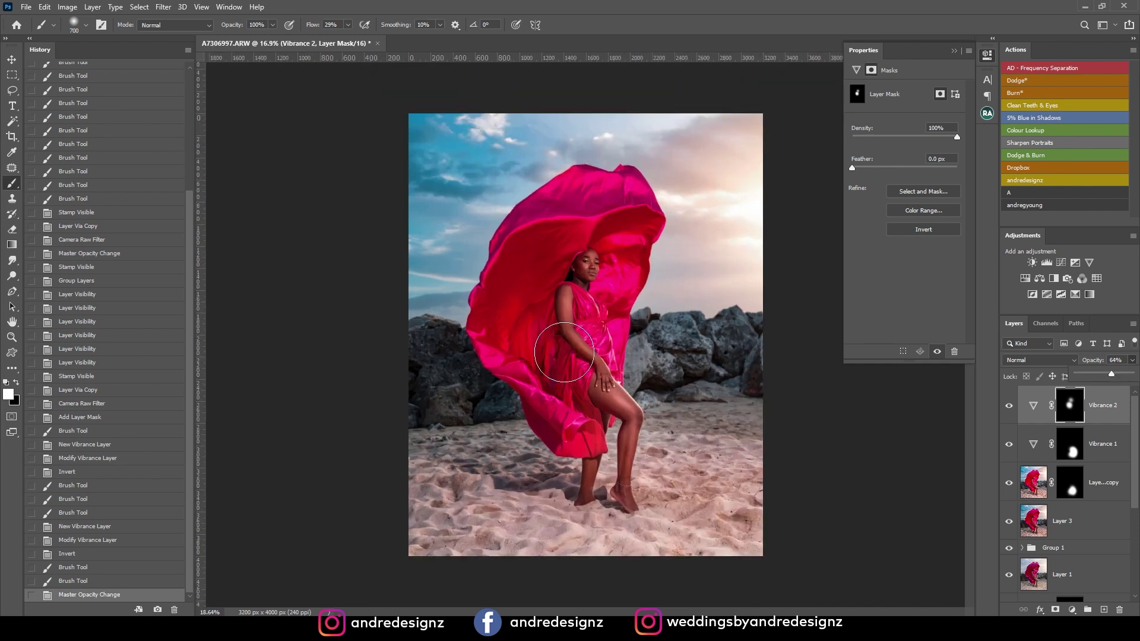
pyautogui.scroll(1, 564, 353)
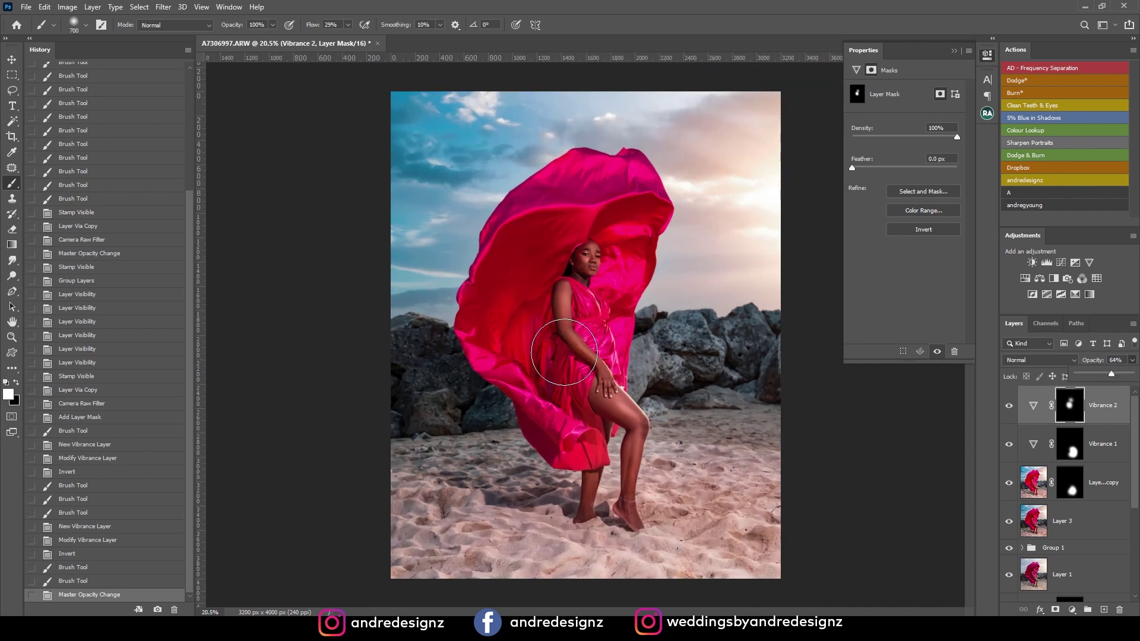
# Step: Run the 5% Blue in Shadows action above Vibrance 2 and set the resulting Color Balance layer's opacity to 42%
pyautogui.click(1036, 397)
pyautogui.click(1034, 121)
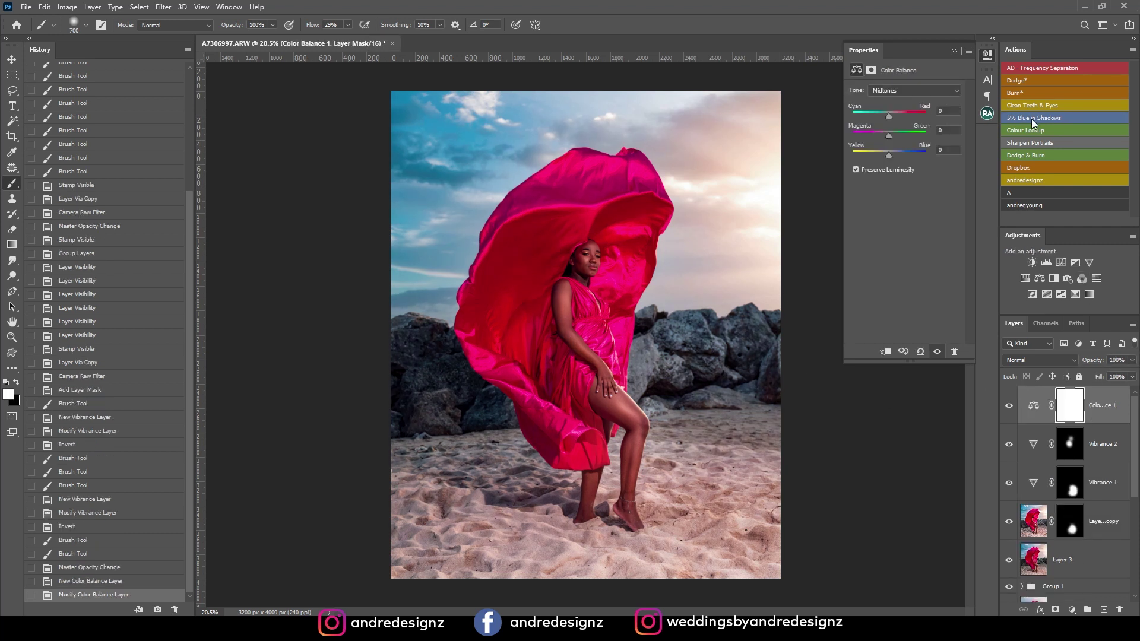
pyautogui.click(1133, 361)
pyautogui.click(1099, 373)
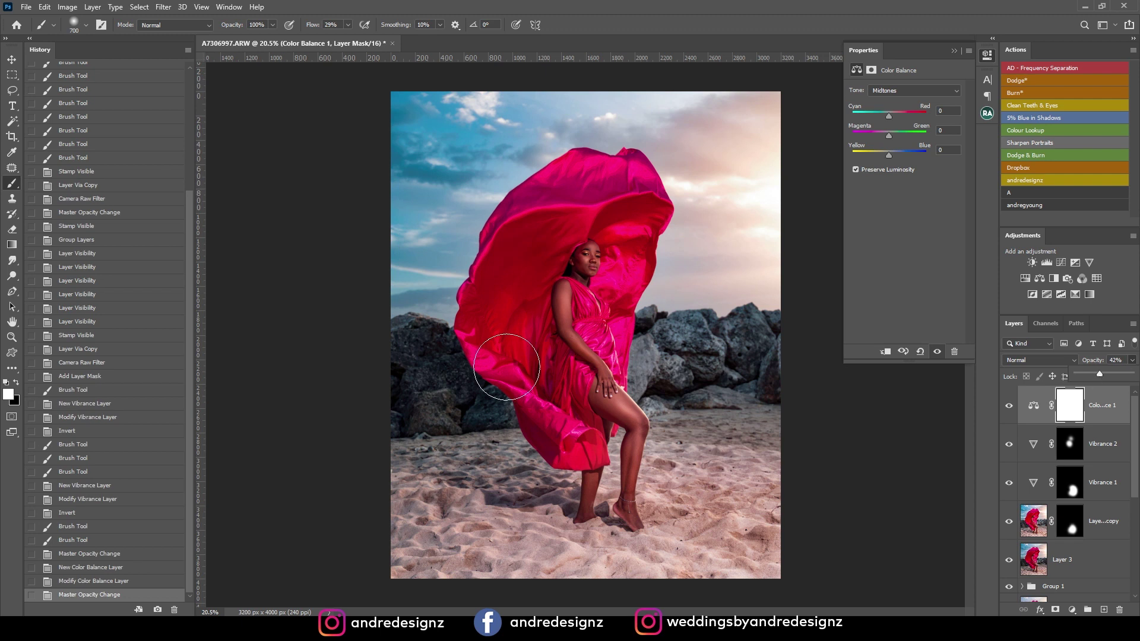
# Step: Inspect the debris on the sand beside the rocks and stamp all visible layers into a new layer above Color Balance 1
pyautogui.scroll(5, 356, 475)
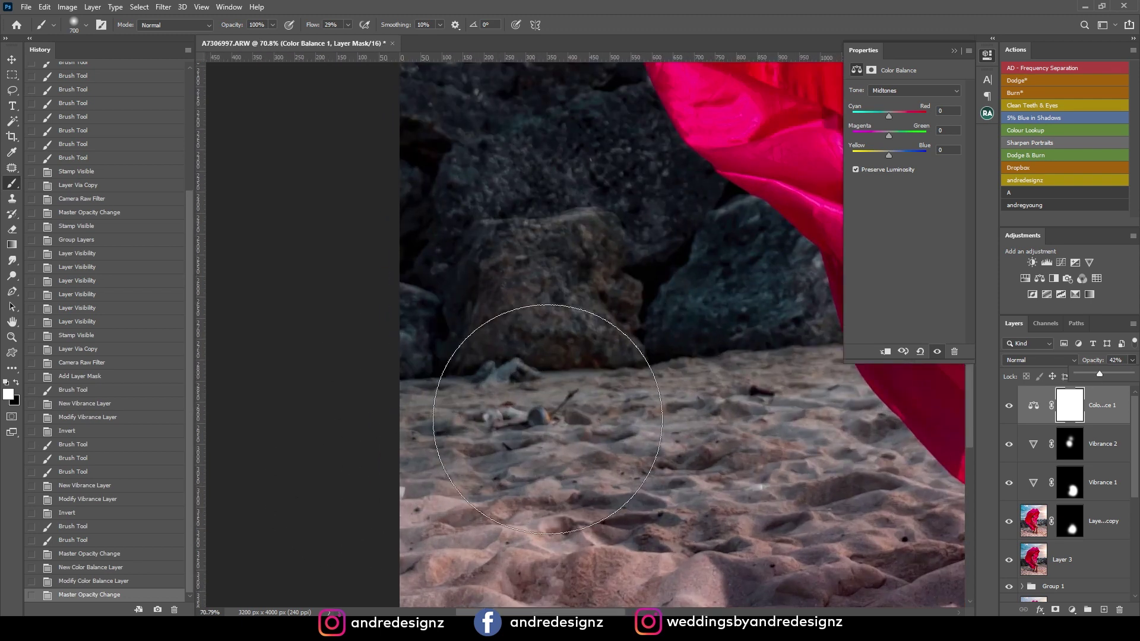
pyautogui.scroll(-4, 558, 412)
pyautogui.hotkey('ctrl', '0')
pyautogui.click(1112, 405)
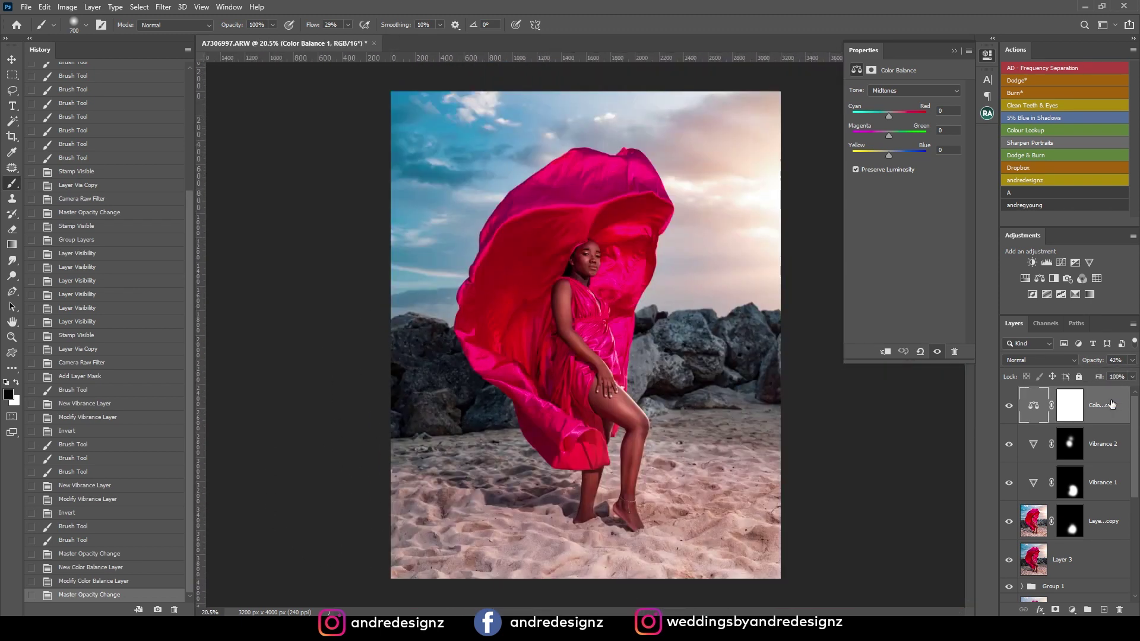
pyautogui.hotkey('ctrl', 'shift', 'alt', 'e')
# Step: Patch the debris spots on the sand on both sides of the woman with clean sand using the Patch tool
pyautogui.press('j')
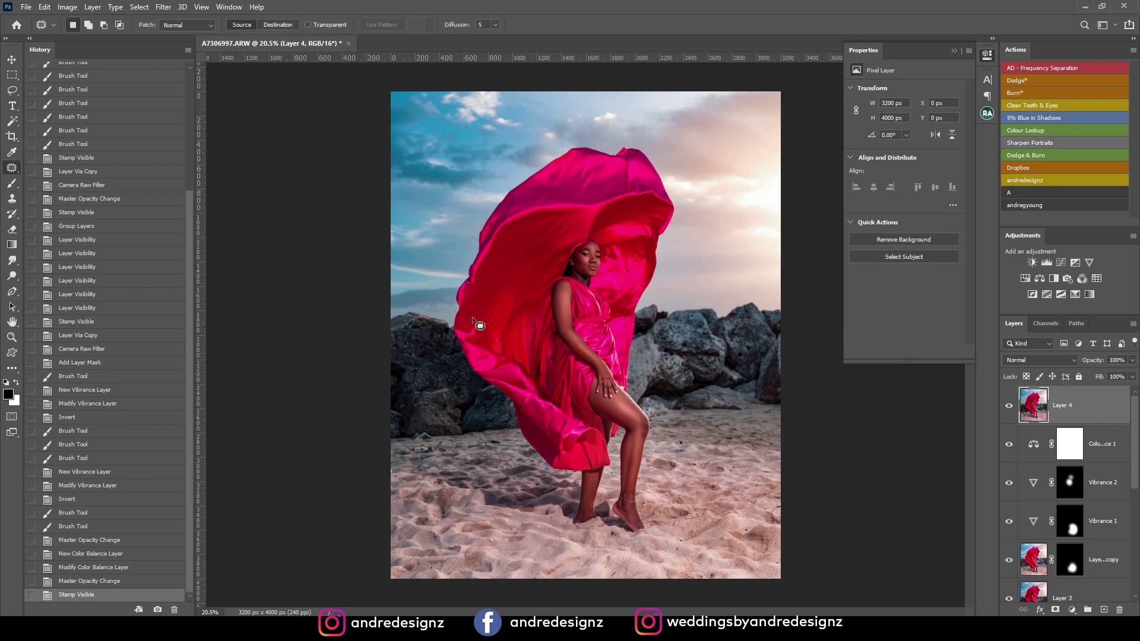
pyautogui.moveTo(406, 451)
pyautogui.mouseDown()
pyautogui.moveTo(477, 448)
pyautogui.moveTo(437, 437)
pyautogui.moveTo(478, 450)
pyautogui.mouseUp()
pyautogui.hotkey('ctrl', 'd')
pyautogui.hotkey('ctrl', 'd')
pyautogui.moveTo(674, 438)
pyautogui.mouseDown()
pyautogui.moveTo(702, 451)
pyautogui.moveTo(675, 439)
pyautogui.mouseUp()
pyautogui.moveTo(684, 445); pyautogui.dragTo(720, 468)
pyautogui.hotkey('ctrl', 'd')
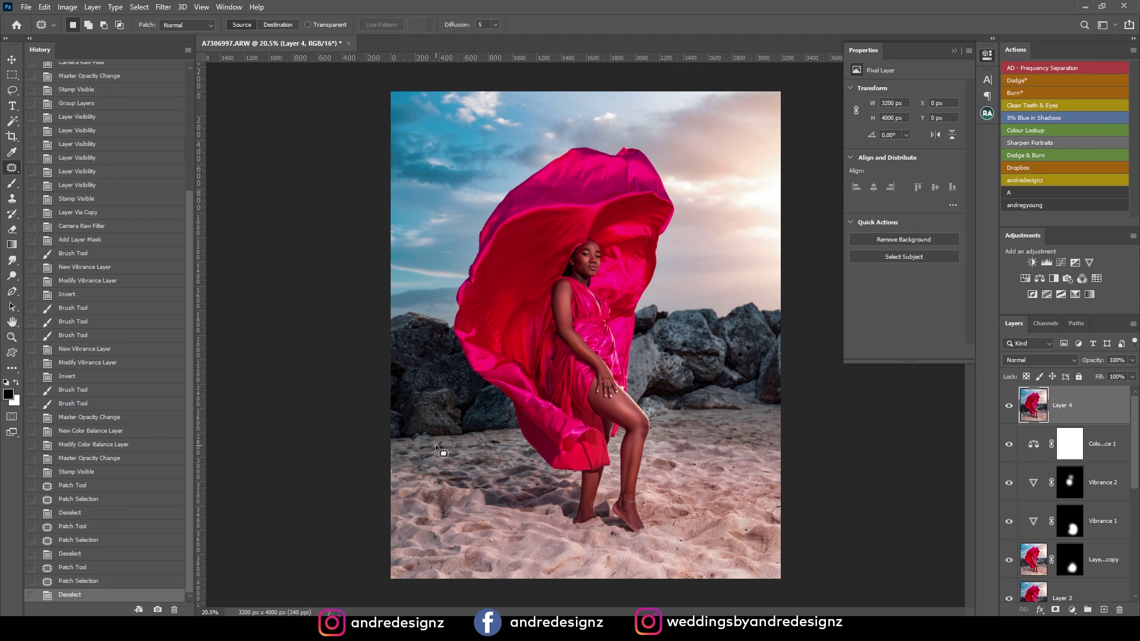